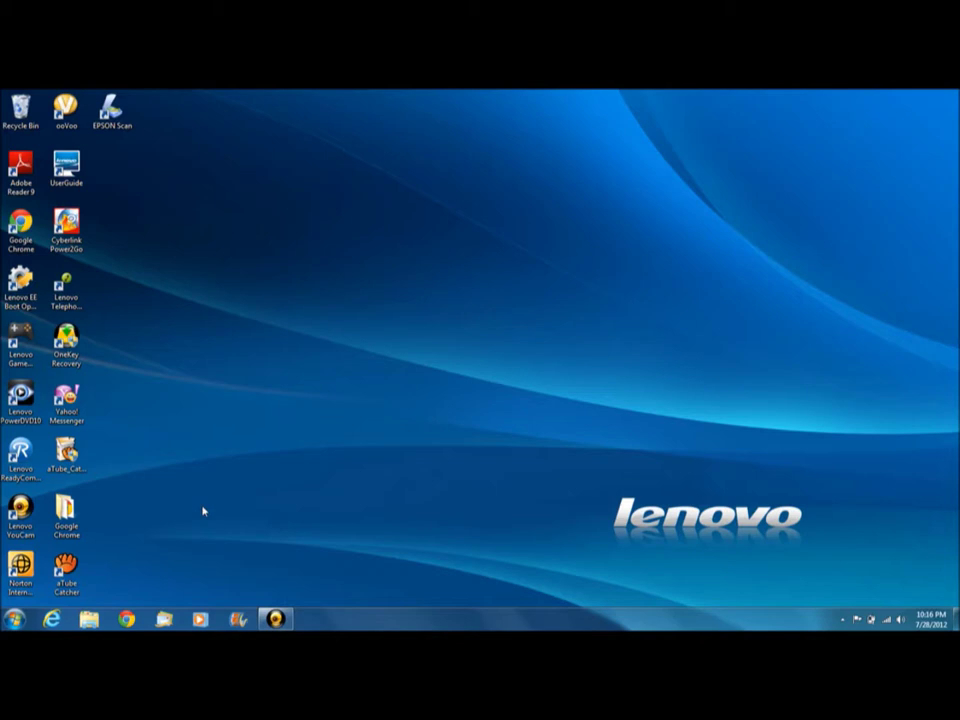
Open the Pictures library and view the sam and cat 2 and SKO & Cat photos full-screen.
{"action": "left_click", "coordinate": [14, 619]}
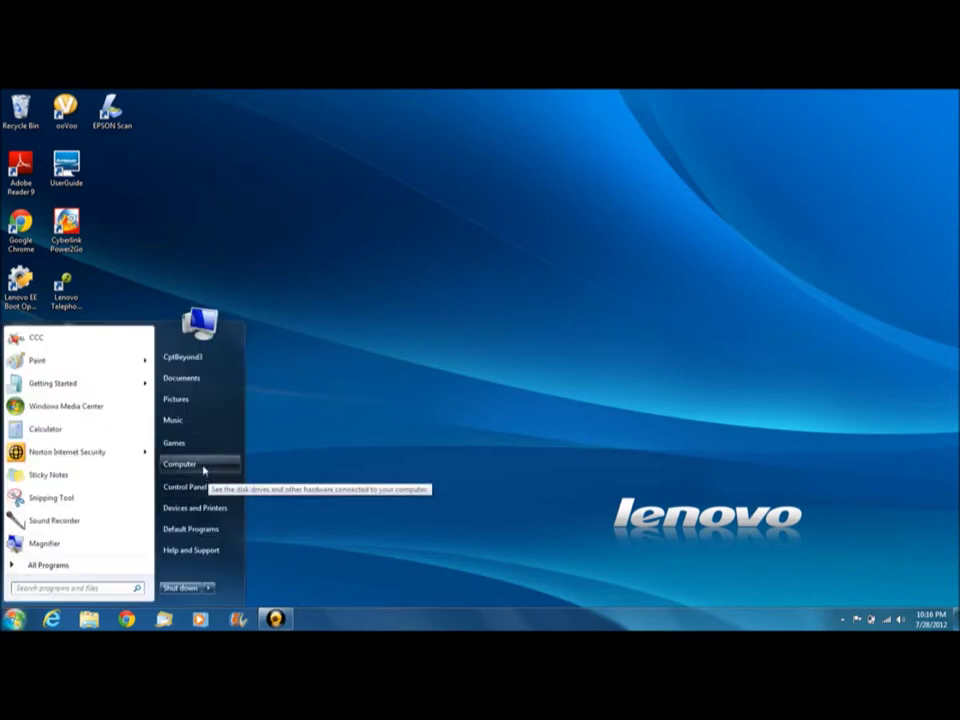
{"action": "left_click", "coordinate": [176, 399]}
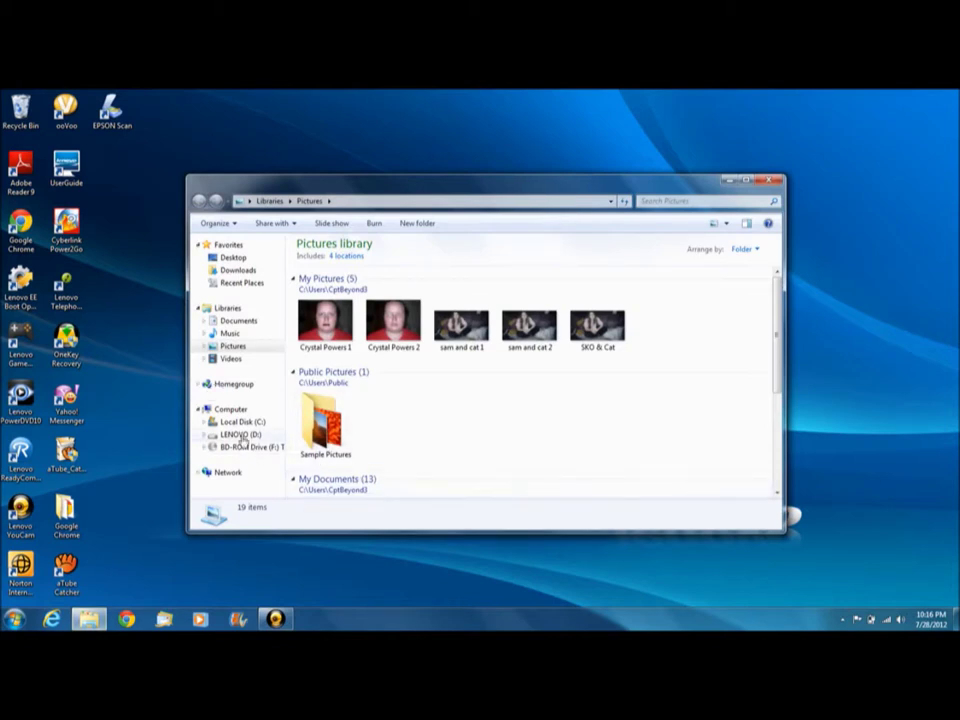
{"action": "left_click", "coordinate": [548, 343]}
{"action": "double_click", "coordinate": [548, 343]}
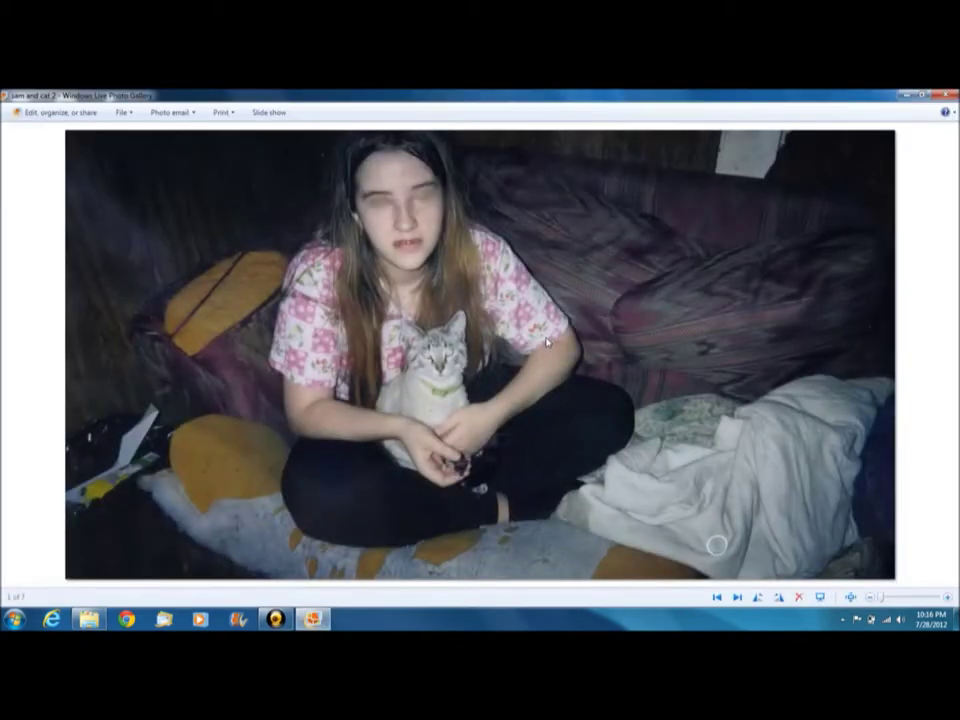
{"action": "left_click", "coordinate": [945, 96]}
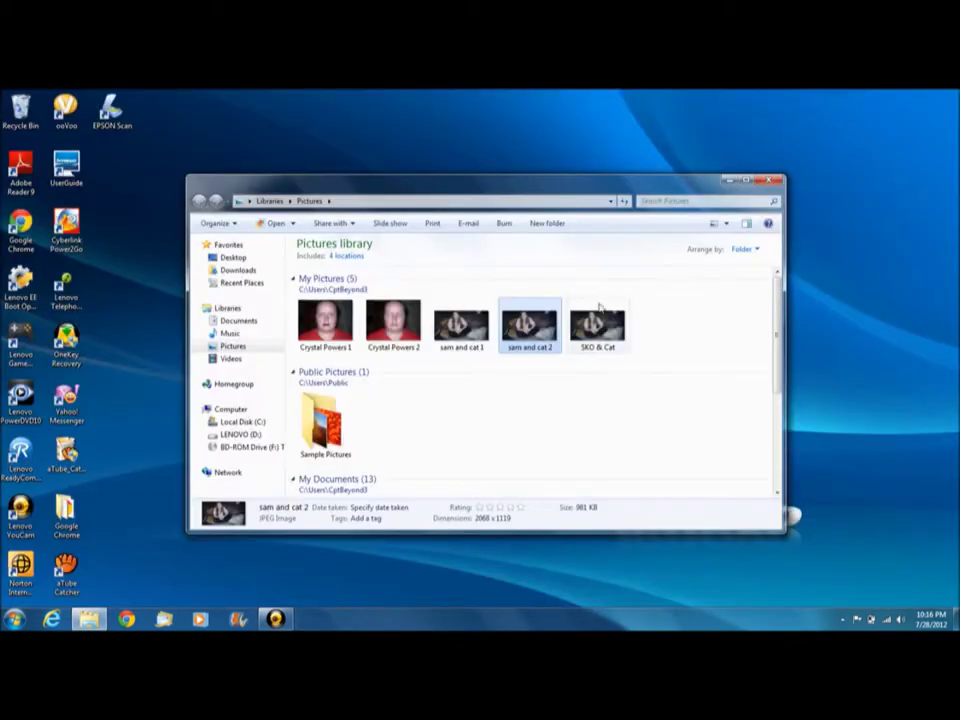
{"action": "double_click", "coordinate": [597, 325]}
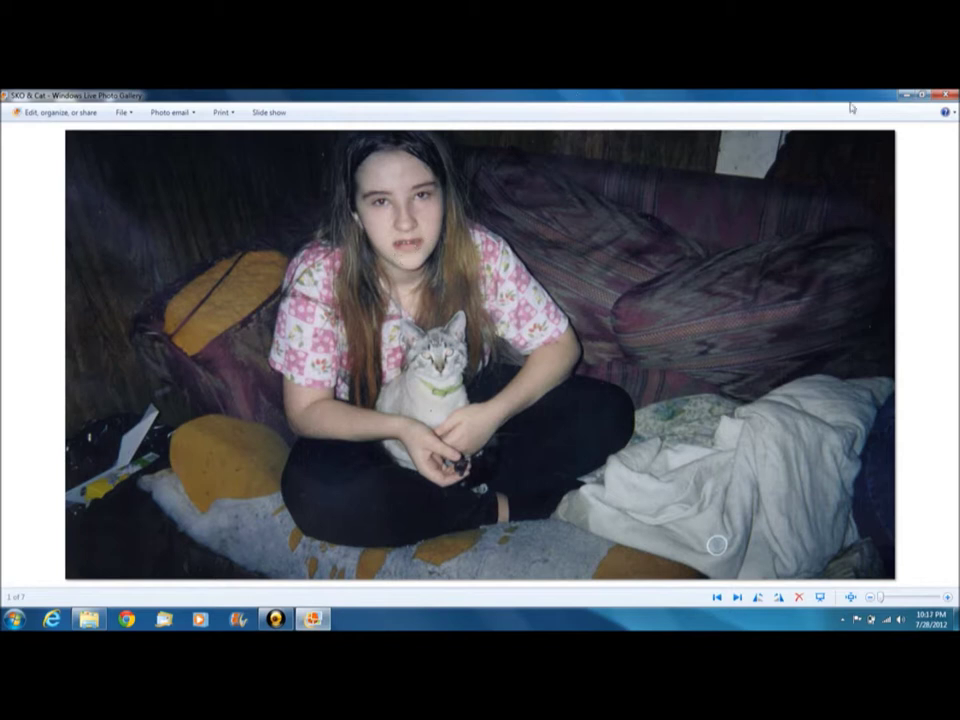
{"action": "left_click", "coordinate": [953, 96]}
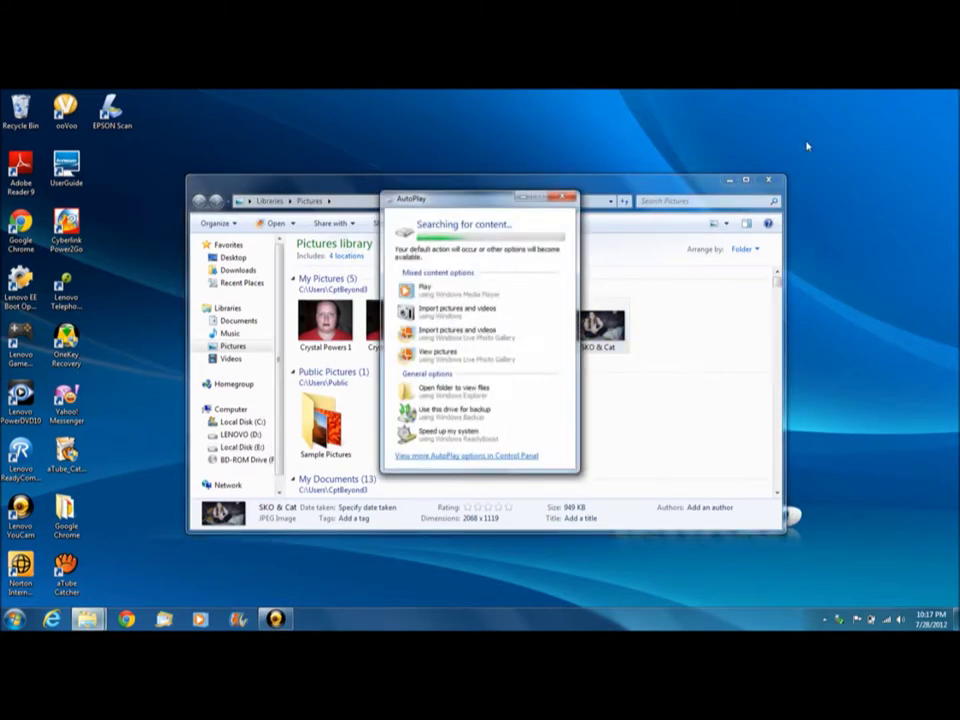
Dismiss the drive E: AutoPlay prompt, close the Pictures window, and reopen Explorer at Libraries.
{"action": "left_click", "coordinate": [561, 201]}
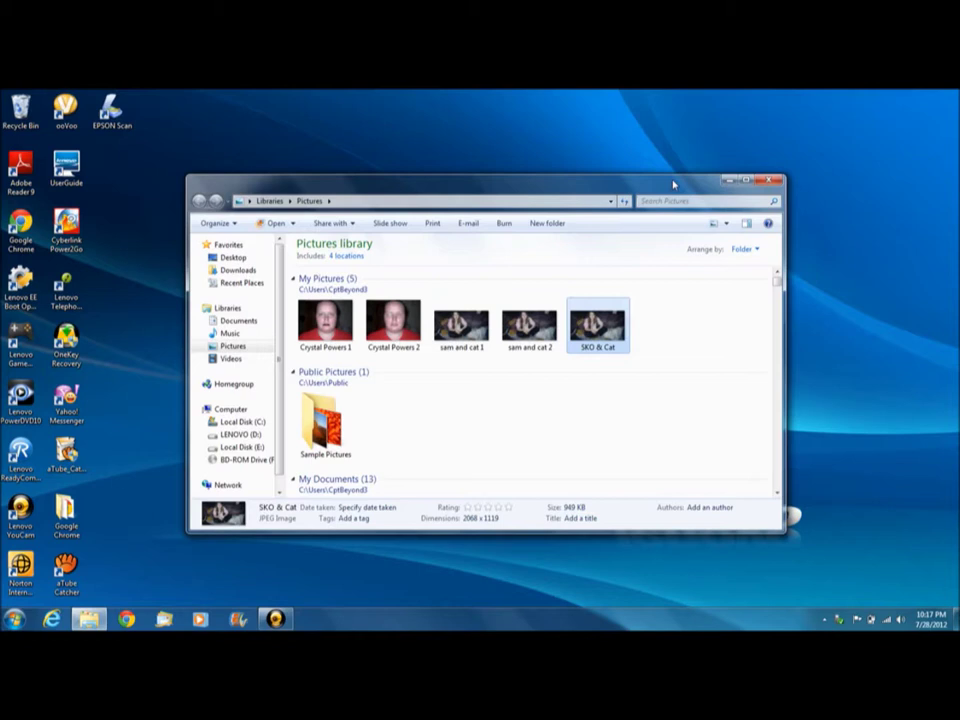
{"action": "left_click", "coordinate": [770, 182]}
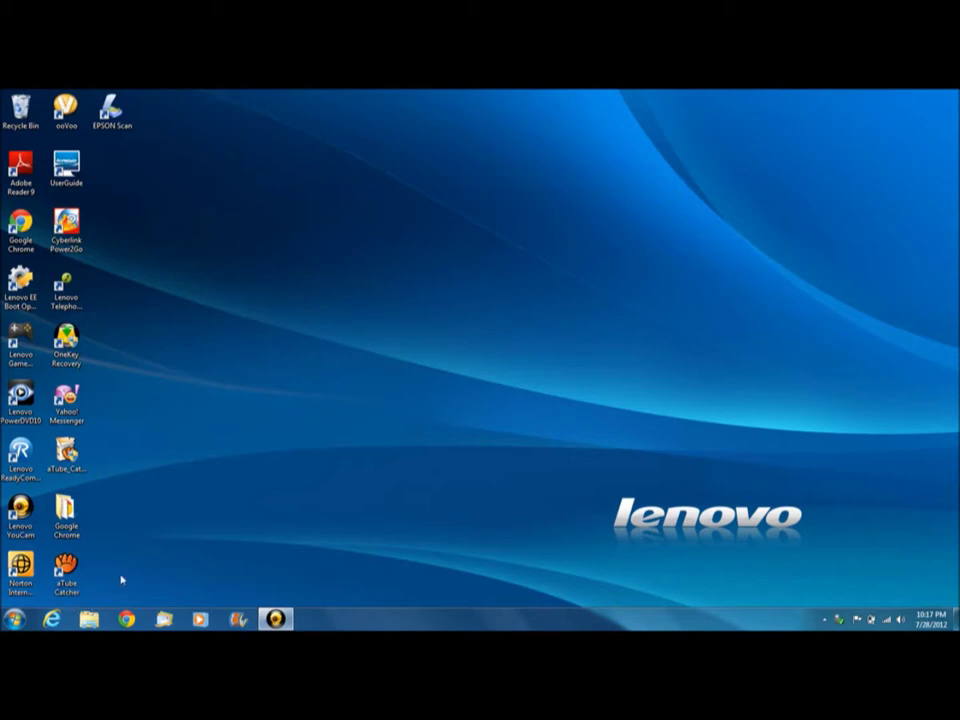
{"action": "left_click", "coordinate": [89, 620]}
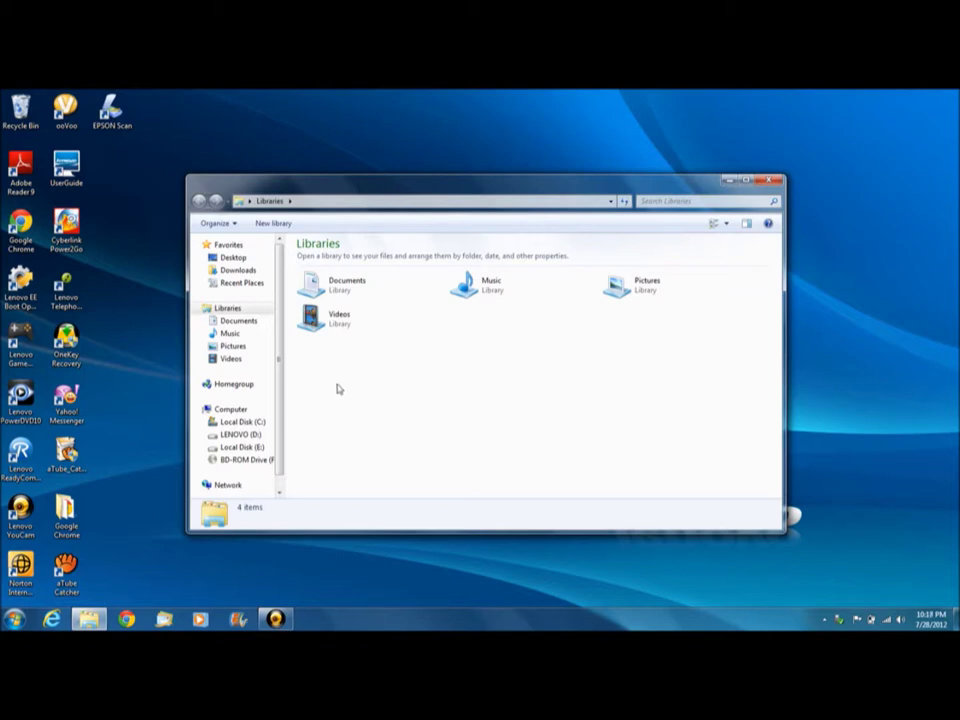
Show the contents of Local Disk (E:) and select the 45 photo.
{"action": "left_click", "coordinate": [235, 346]}
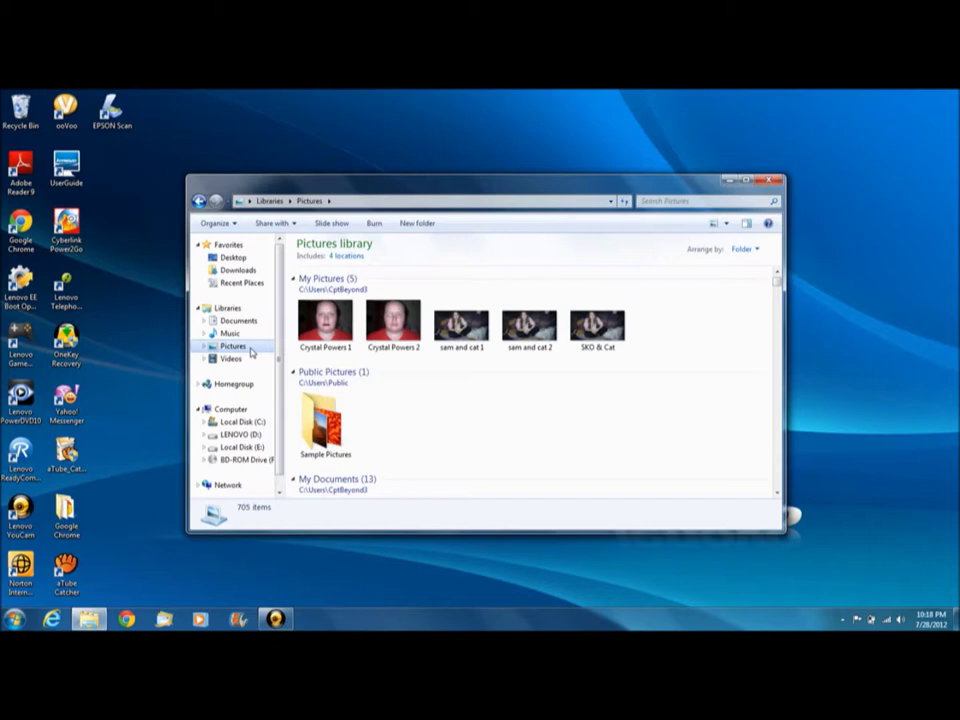
{"action": "left_click", "coordinate": [242, 447]}
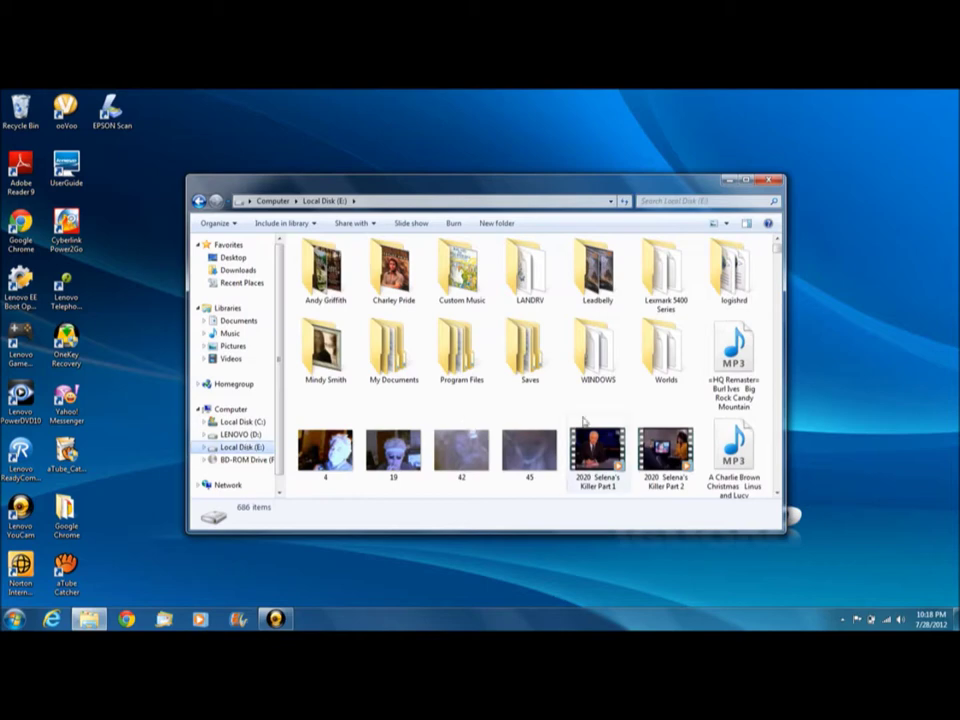
{"action": "left_click", "coordinate": [515, 437]}
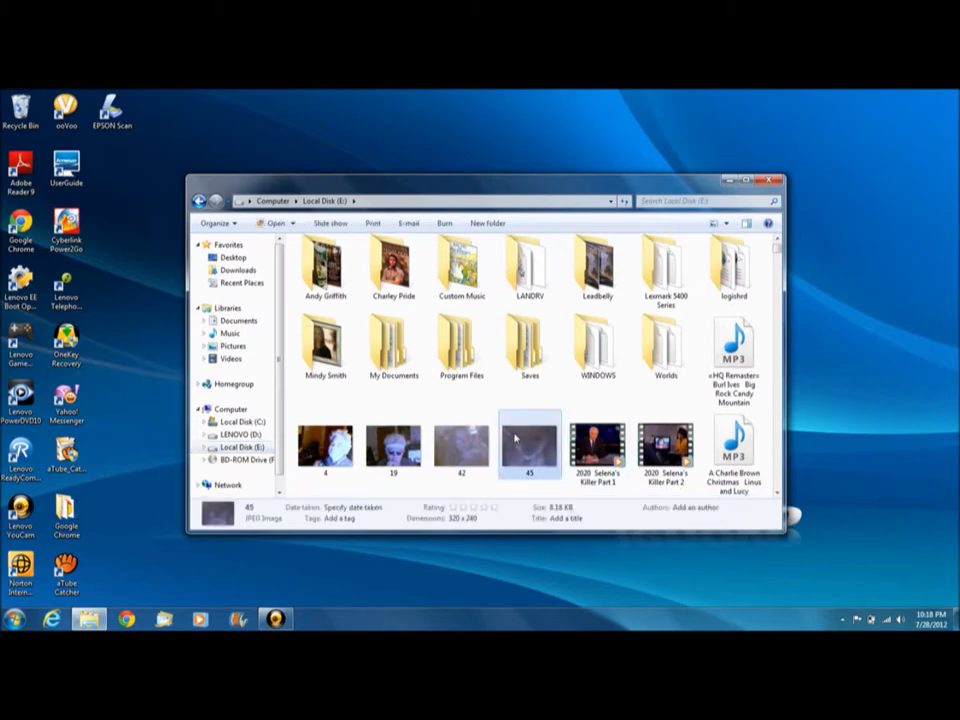
Step through the thumbnails to the Crystal Powers photo and preview it full-screen.
{"action": "key", "text": "Down"}
{"action": "key", "text": "Down"}
{"action": "key", "text": "Down"}
{"action": "key", "text": "Down"}
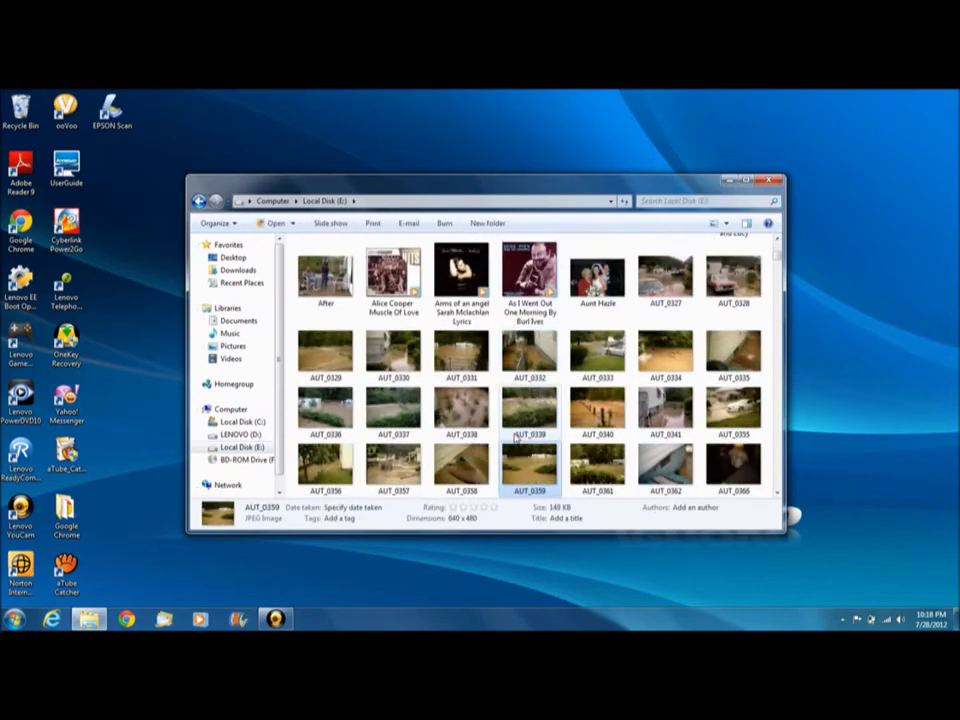
{"action": "key", "text": "Down"}
{"action": "key", "text": "Down"}
{"action": "key", "text": "Down"}
{"action": "key", "text": "Down"}
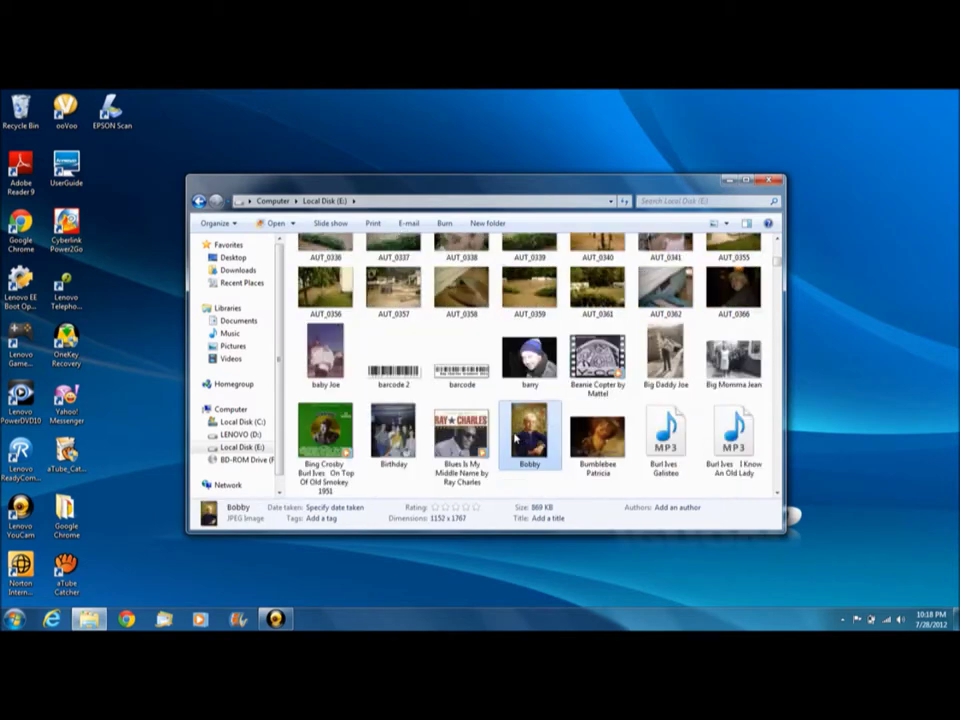
{"action": "key", "text": "Down"}
{"action": "key", "text": "Down"}
{"action": "key", "text": "Down"}
{"action": "key", "text": "Down"}
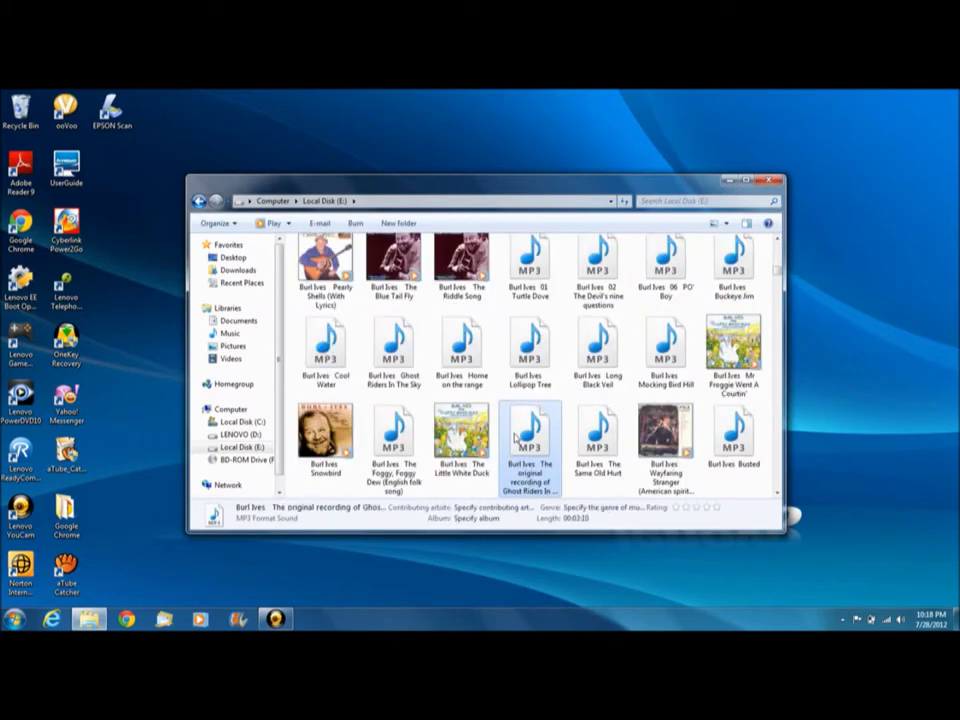
{"action": "key", "text": "Down"}
{"action": "key", "text": "Down"}
{"action": "key", "text": "Down"}
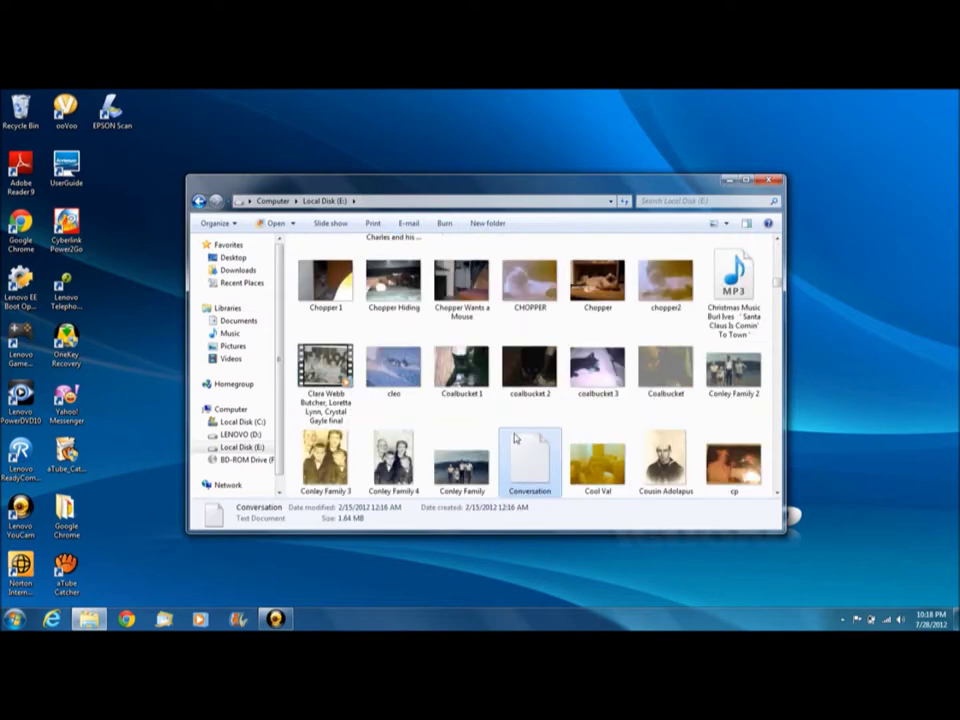
{"action": "key", "text": "Down"}
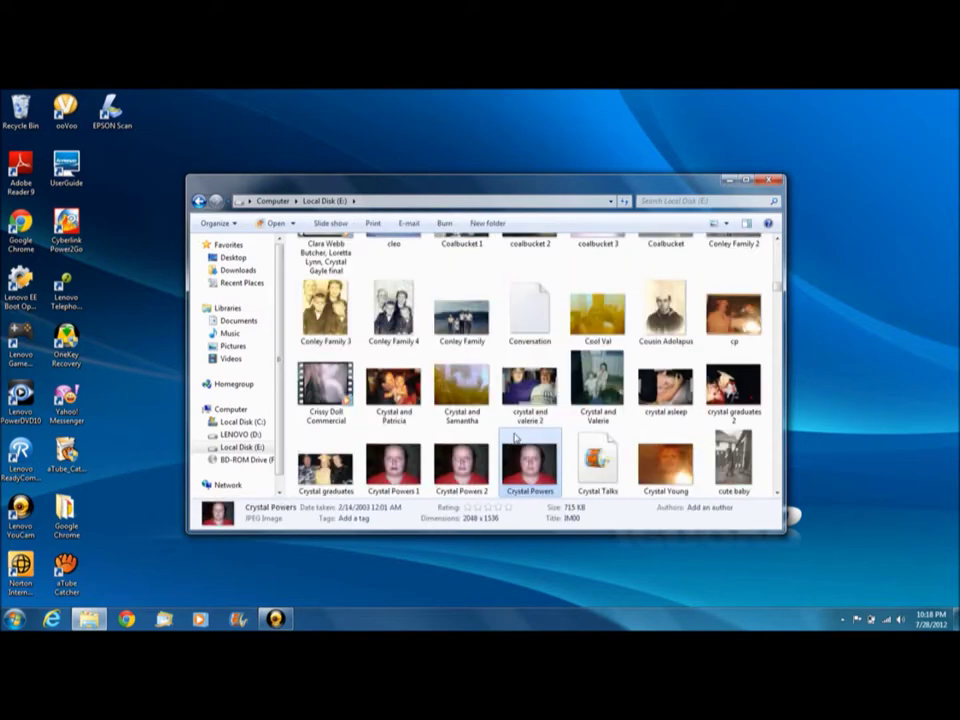
{"action": "key", "text": "Down"}
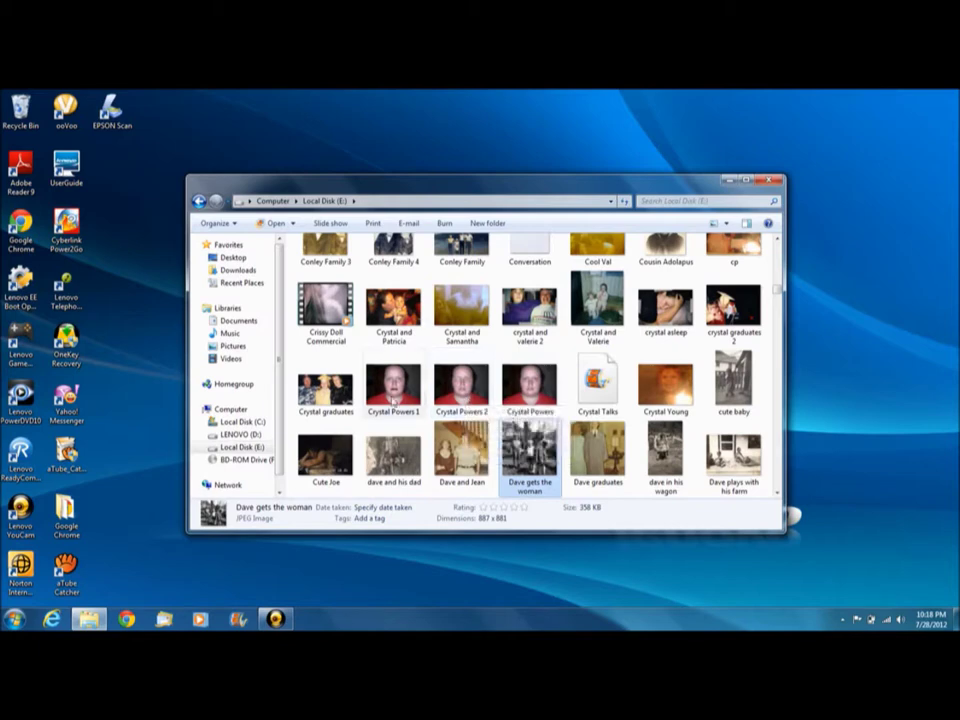
{"action": "key", "text": "Down"}
{"action": "key", "text": "Down"}
{"action": "key", "text": "Down"}
{"action": "key", "text": "Down"}
{"action": "key", "text": "Down"}
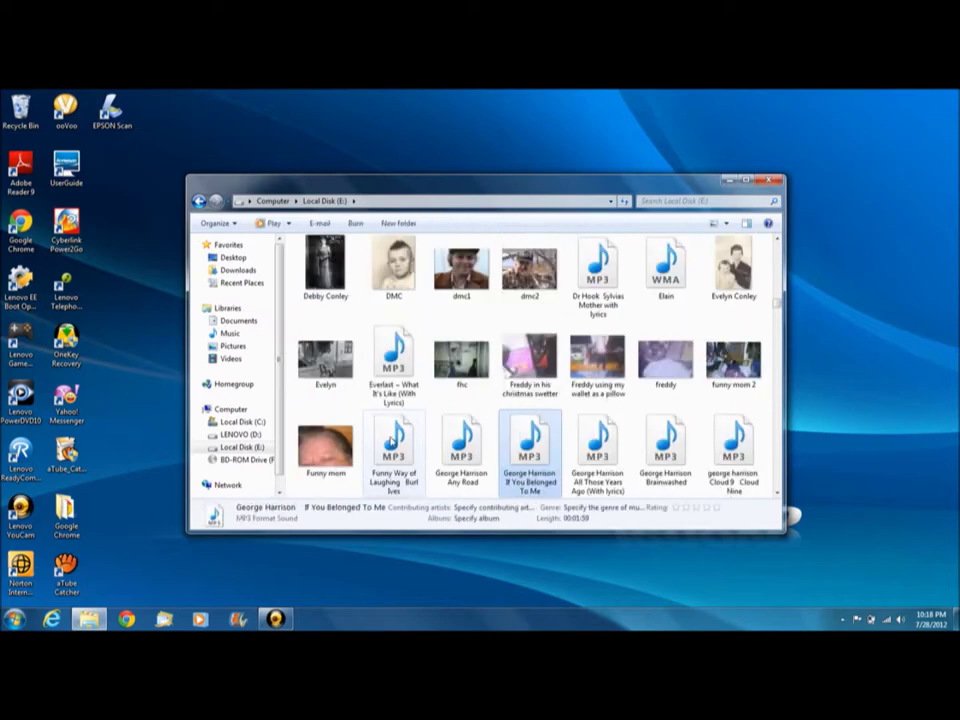
{"action": "key", "text": "Down"}
{"action": "key", "text": "Down"}
{"action": "key", "text": "Down"}
{"action": "key", "text": "Down"}
{"action": "key", "text": "Down"}
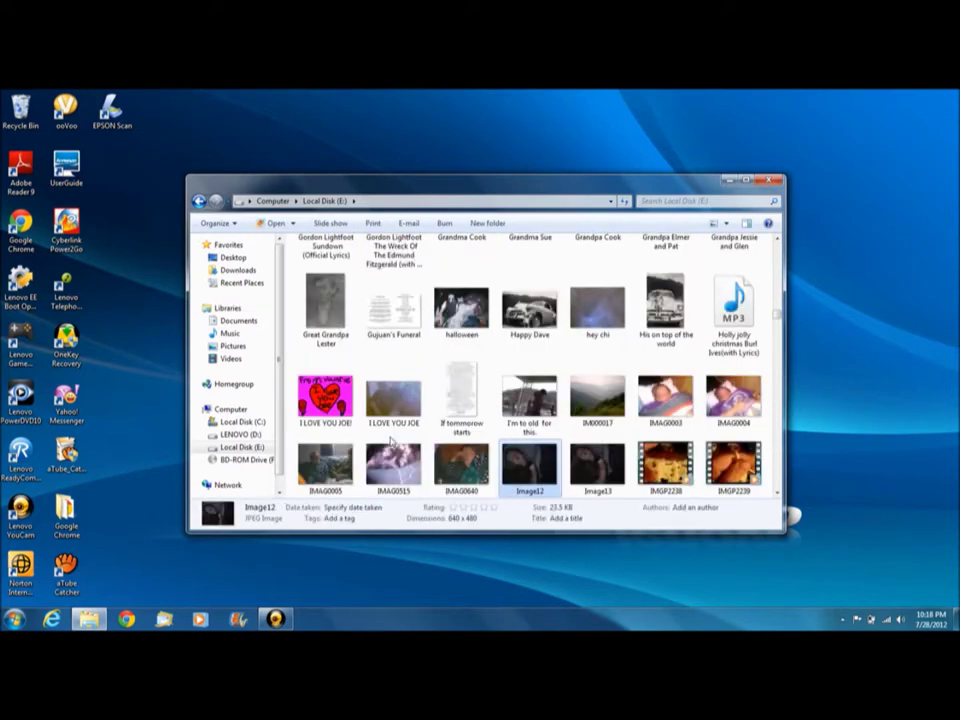
{"action": "key", "text": "Up"}
{"action": "key", "text": "Up"}
{"action": "key", "text": "Up"}
{"action": "key", "text": "Up"}
{"action": "key", "text": "Up"}
{"action": "key", "text": "Up"}
{"action": "key", "text": "Up"}
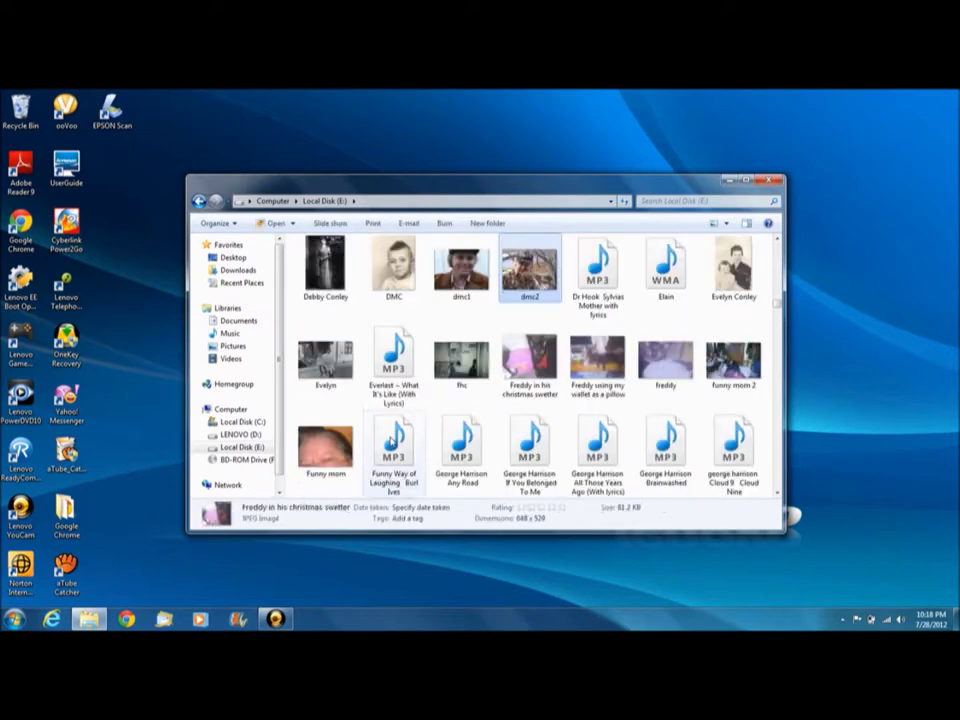
{"action": "key", "text": "Up"}
{"action": "key", "text": "Up"}
{"action": "key", "text": "Up"}
{"action": "key", "text": "Up"}
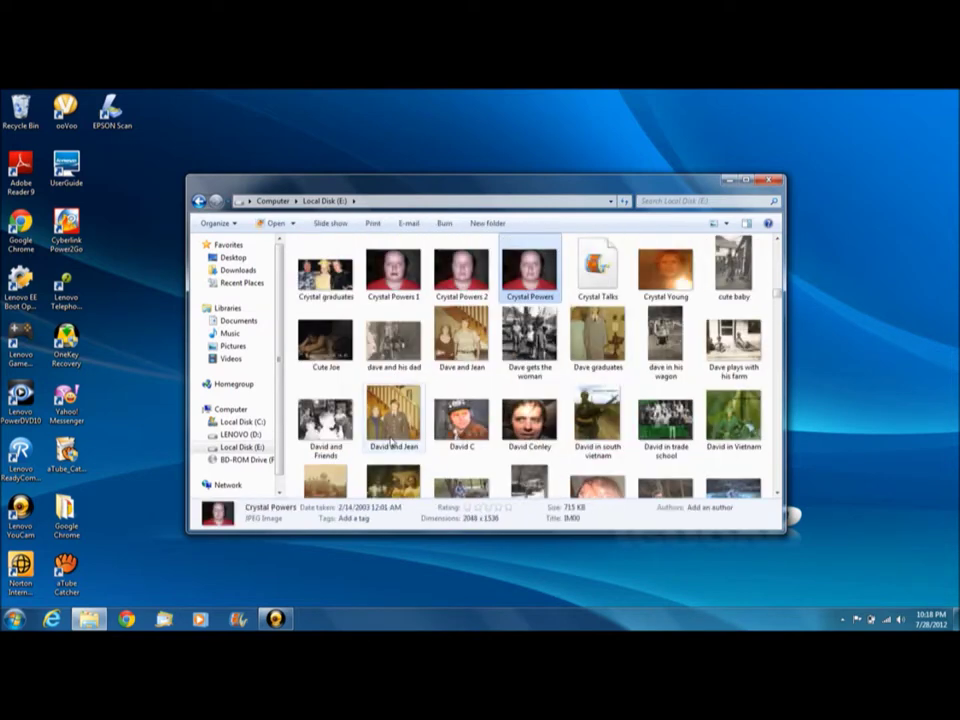
{"action": "double_click", "coordinate": [529, 280]}
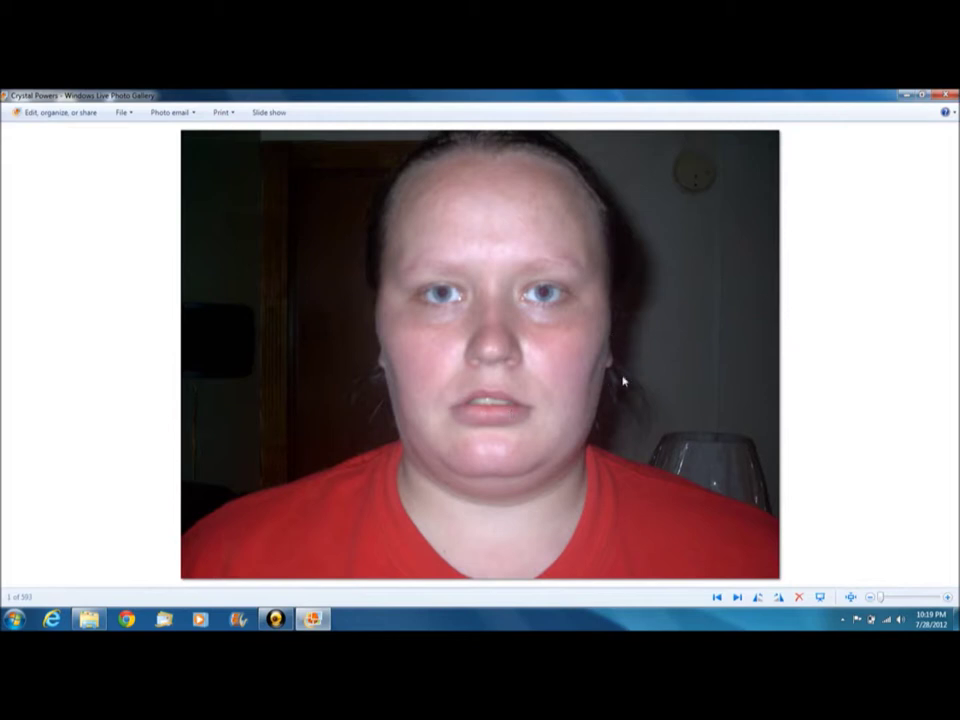
{"action": "left_click", "coordinate": [948, 95]}
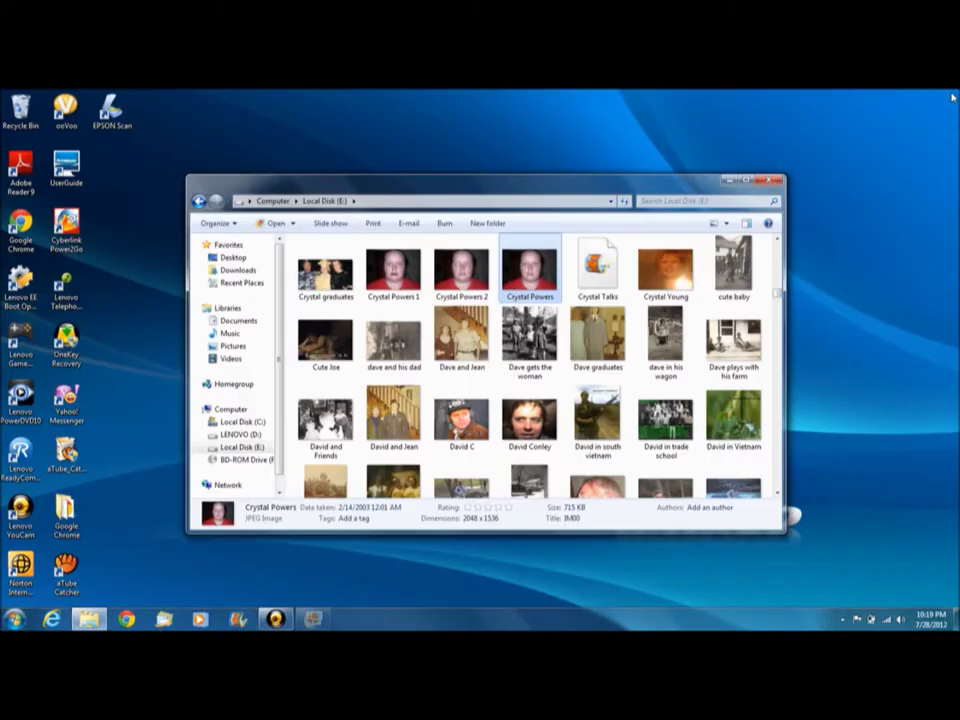
Open the Crystal Powers photo with Paint and scroll down to the mouth.
{"action": "right_click", "coordinate": [528, 282]}
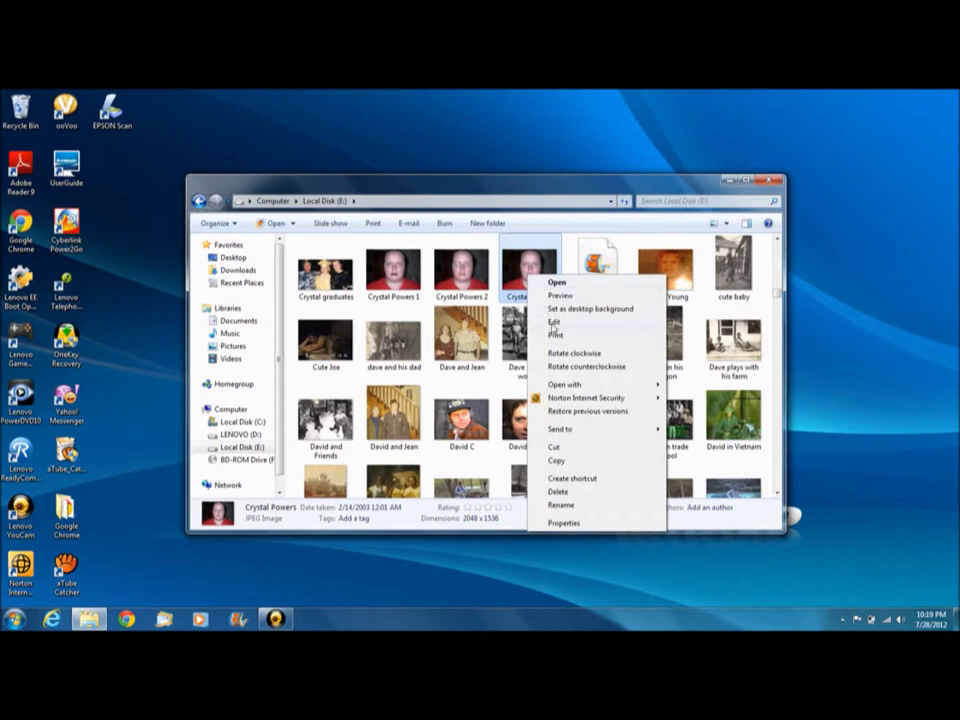
{"action": "mouse_move", "coordinate": [568, 428]}
{"action": "mouse_move", "coordinate": [596, 384]}
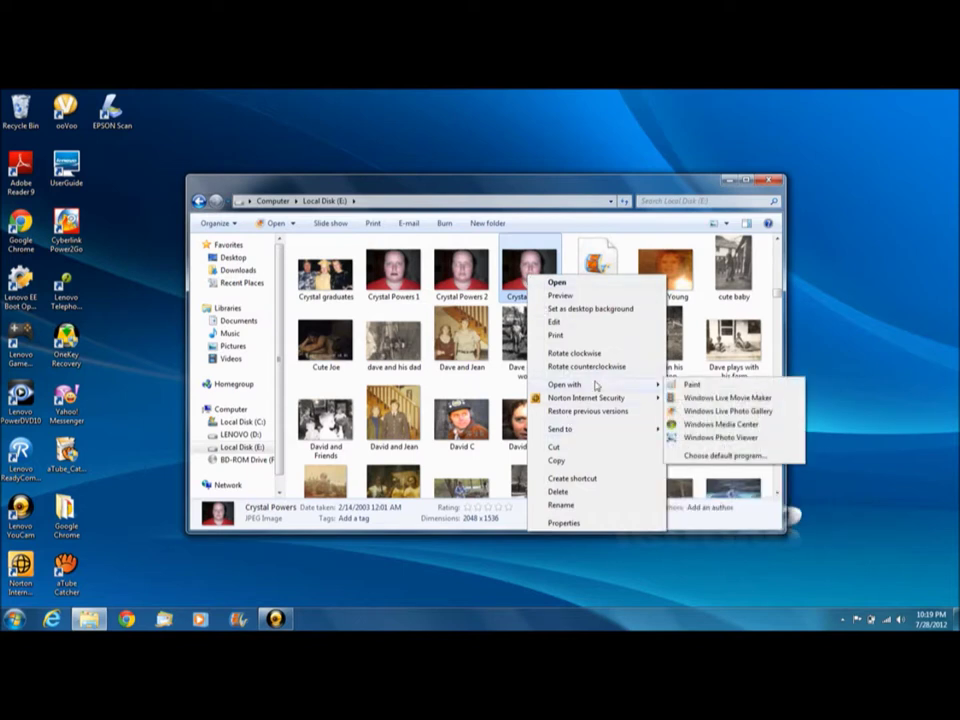
{"action": "left_click", "coordinate": [690, 385]}
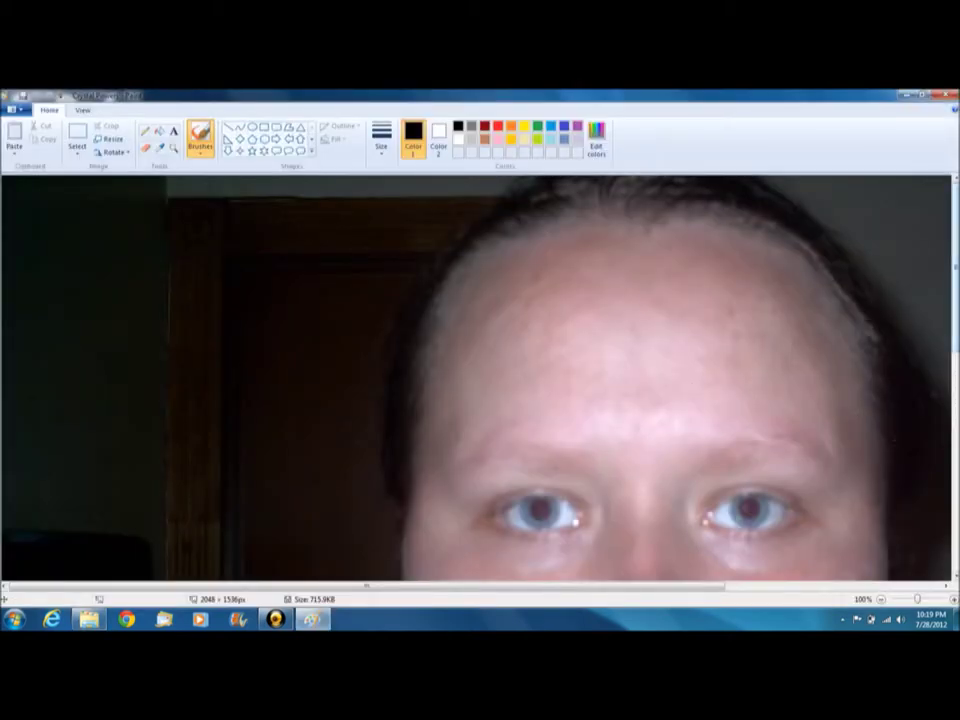
{"action": "scroll", "coordinate": [480, 375], "scroll_direction": "down", "scroll_amount": 2}
{"action": "scroll", "coordinate": [480, 375], "scroll_direction": "down", "scroll_amount": 5}
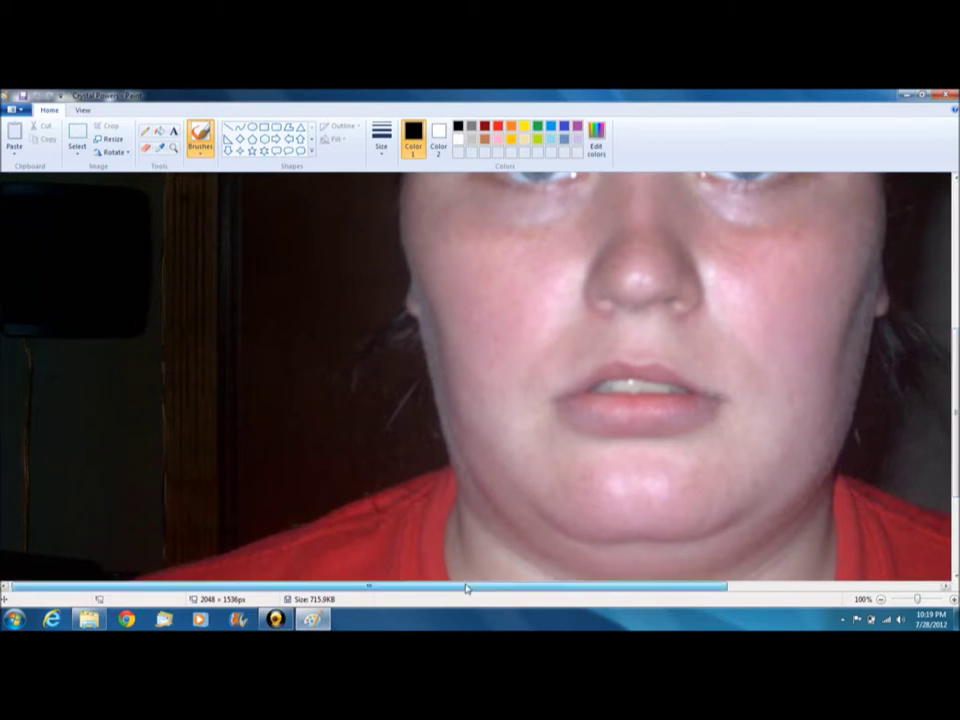
{"action": "left_click_drag", "start_coordinate": [467, 584], "coordinate": [571, 579]}
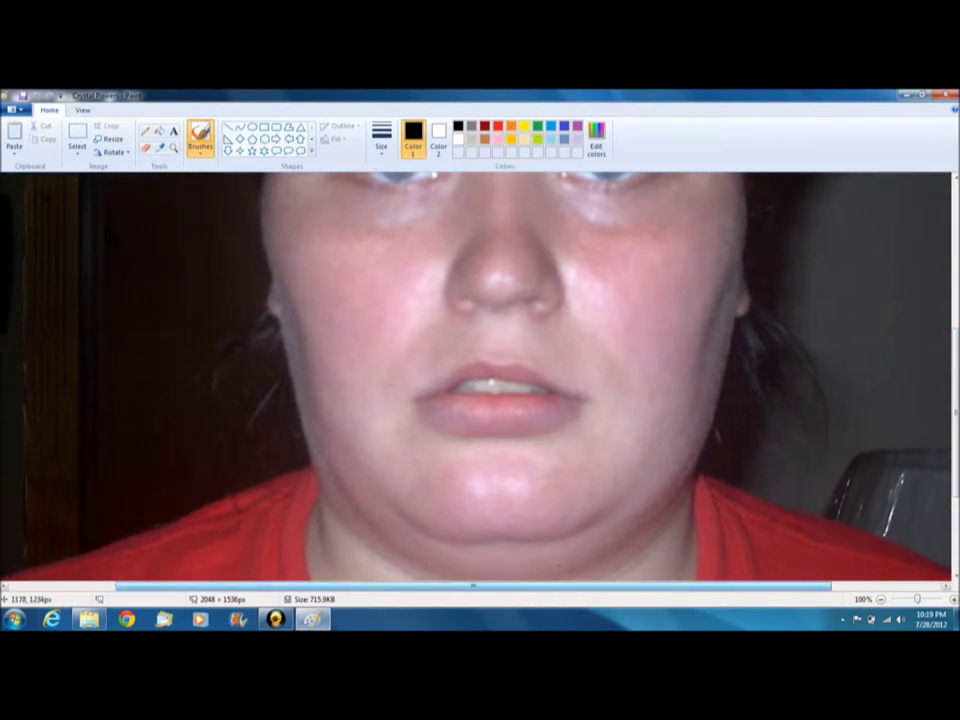
Free-form select the region around the lower lip and drag it slightly downward.
{"action": "left_click", "coordinate": [78, 150]}
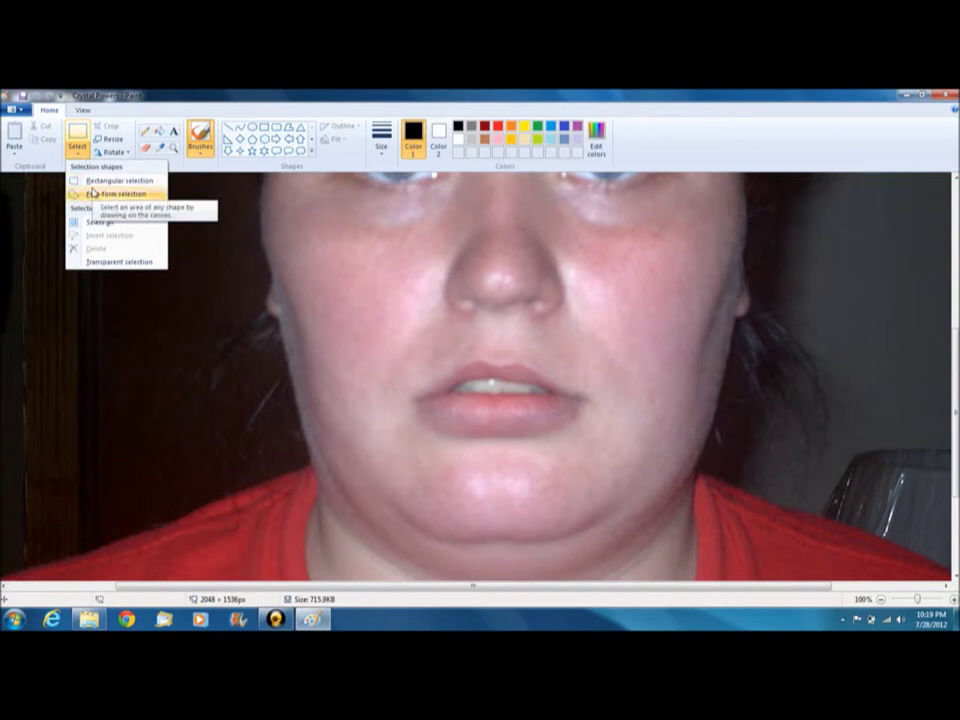
{"action": "left_click", "coordinate": [93, 193]}
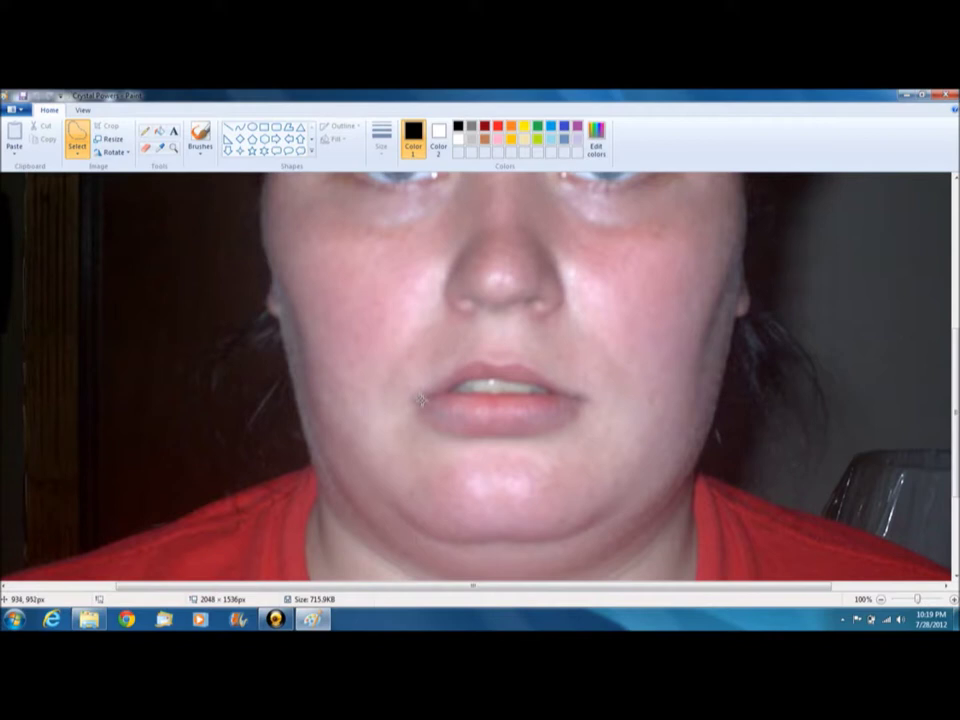
{"action": "mouse_move", "coordinate": [421, 399]}
{"action": "left_mouse_down"}
{"action": "mouse_move", "coordinate": [570, 399]}
{"action": "mouse_move", "coordinate": [562, 424]}
{"action": "mouse_move", "coordinate": [514, 436]}
{"action": "mouse_move", "coordinate": [433, 425]}
{"action": "mouse_move", "coordinate": [421, 399]}
{"action": "left_mouse_up"}
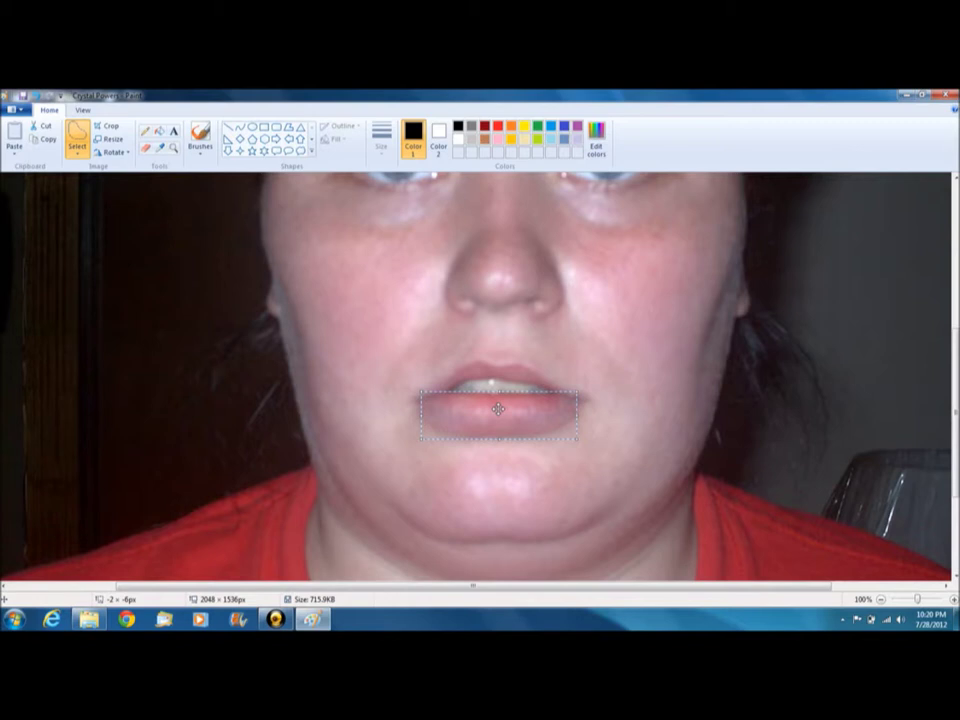
{"action": "key", "text": "Escape"}
{"action": "left_click_drag", "start_coordinate": [498, 409], "coordinate": [499, 421]}
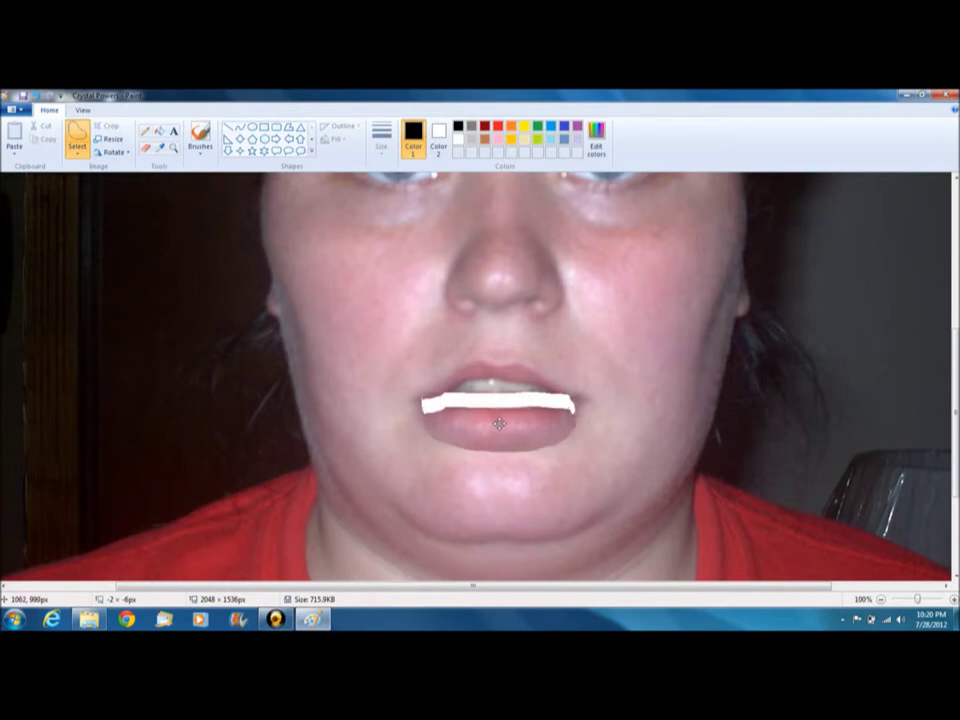
Nudge the lower lip up and down a few pixels until the white gap looks right.
{"action": "left_click_drag", "start_coordinate": [499, 421], "coordinate": [498, 421]}
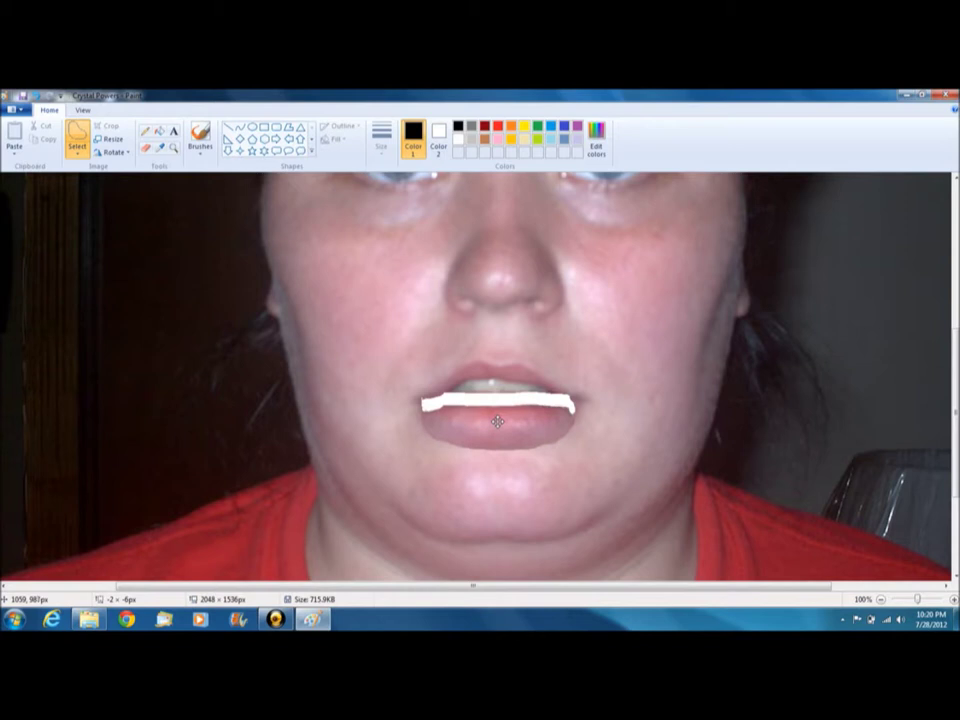
{"action": "left_click_drag", "start_coordinate": [498, 420], "coordinate": [499, 423]}
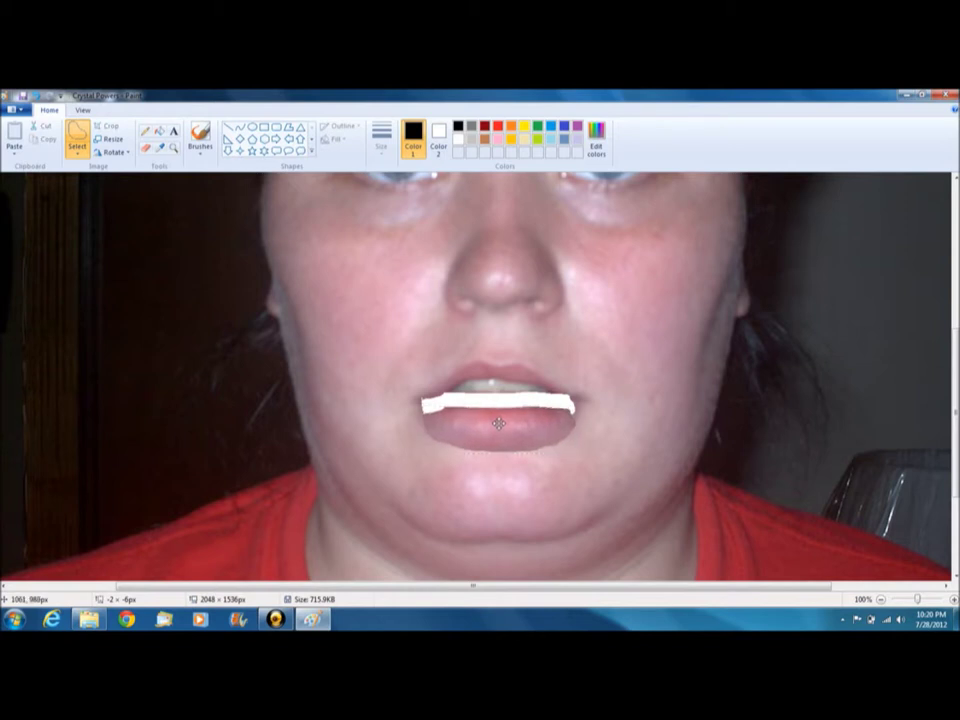
{"action": "left_click_drag", "start_coordinate": [498, 423], "coordinate": [498, 424]}
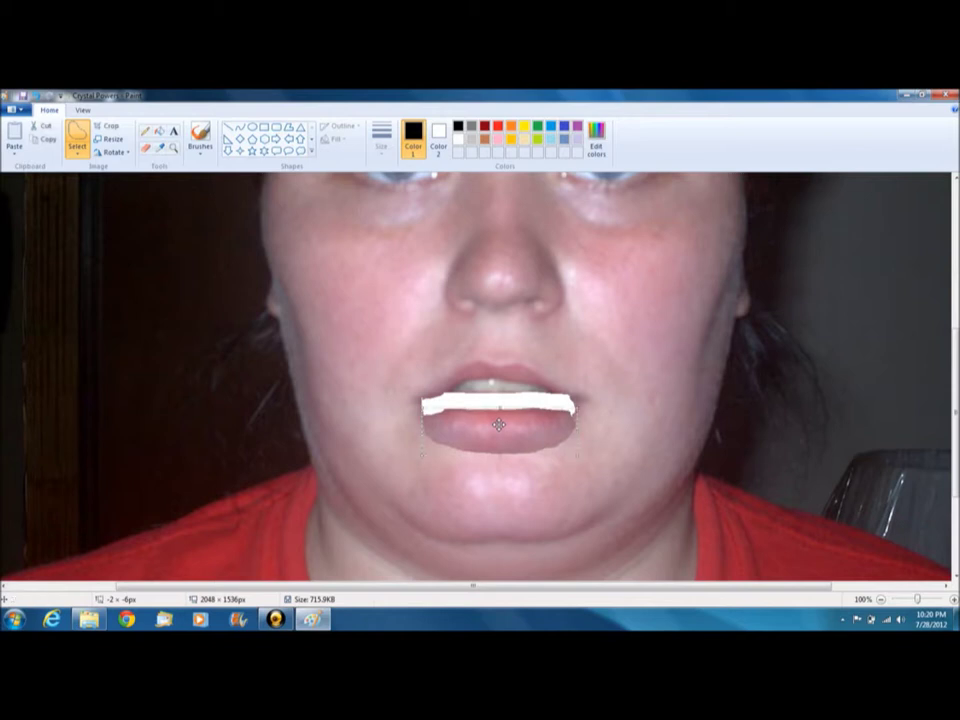
Fill the white gap between the lips with black using Fill with color.
{"action": "left_click", "coordinate": [161, 134]}
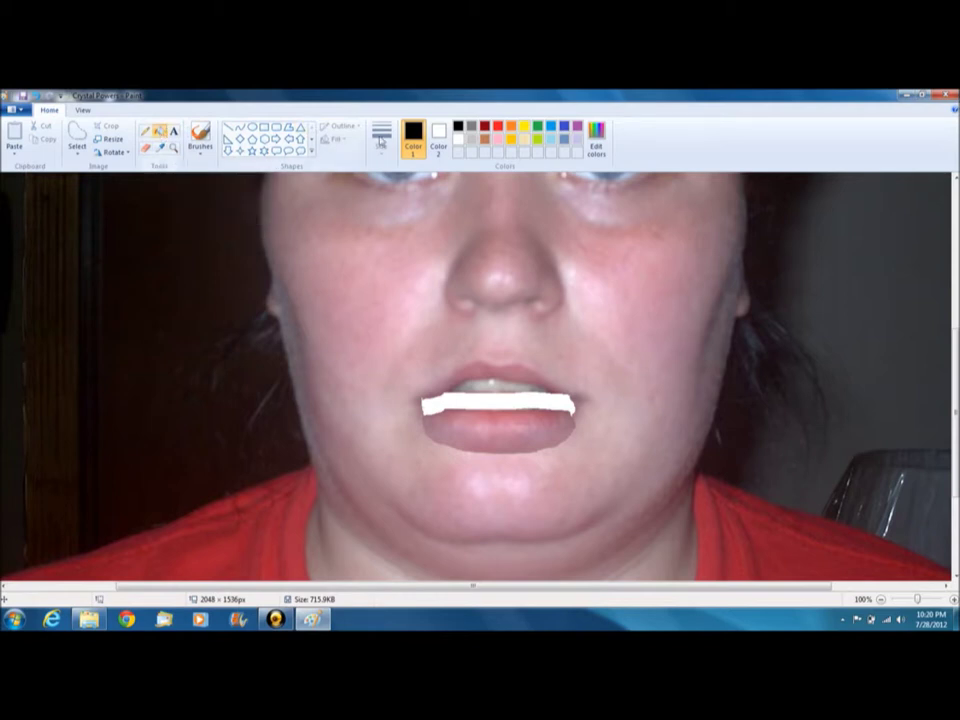
{"action": "left_click", "coordinate": [504, 397]}
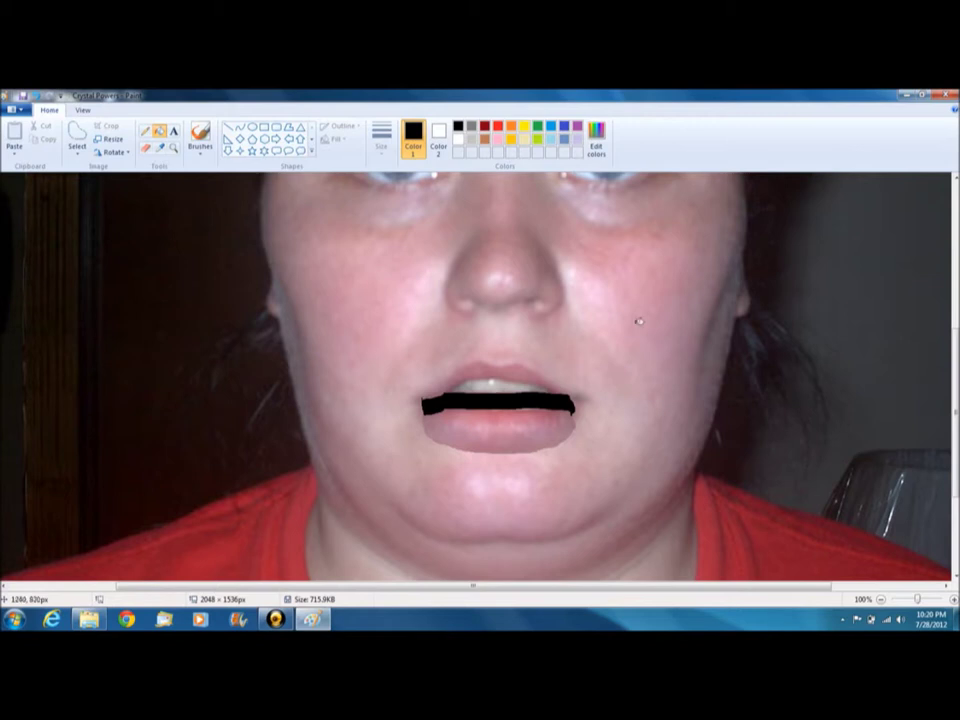
Save the image as a JPEG named CGP in the Pictures library.
{"action": "left_click", "coordinate": [14, 109]}
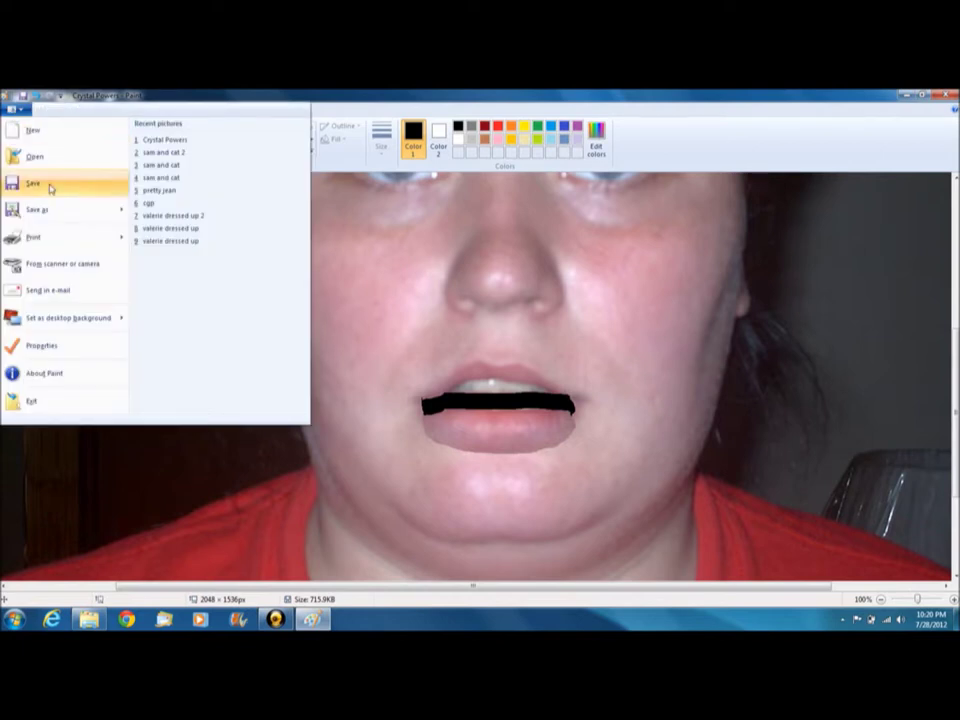
{"action": "mouse_move", "coordinate": [70, 211]}
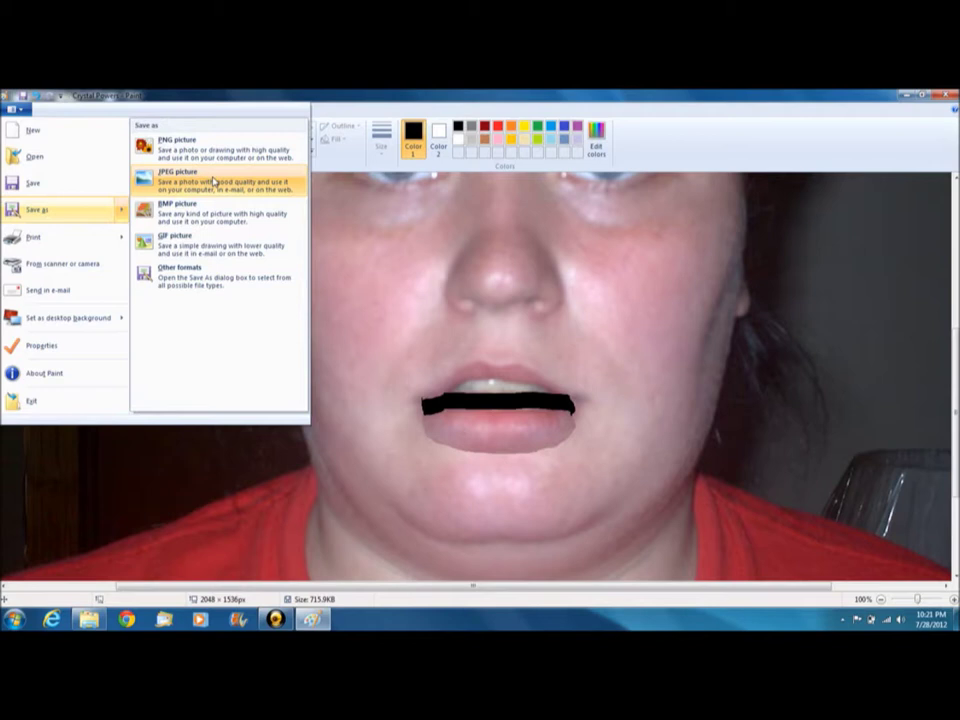
{"action": "left_click", "coordinate": [213, 181]}
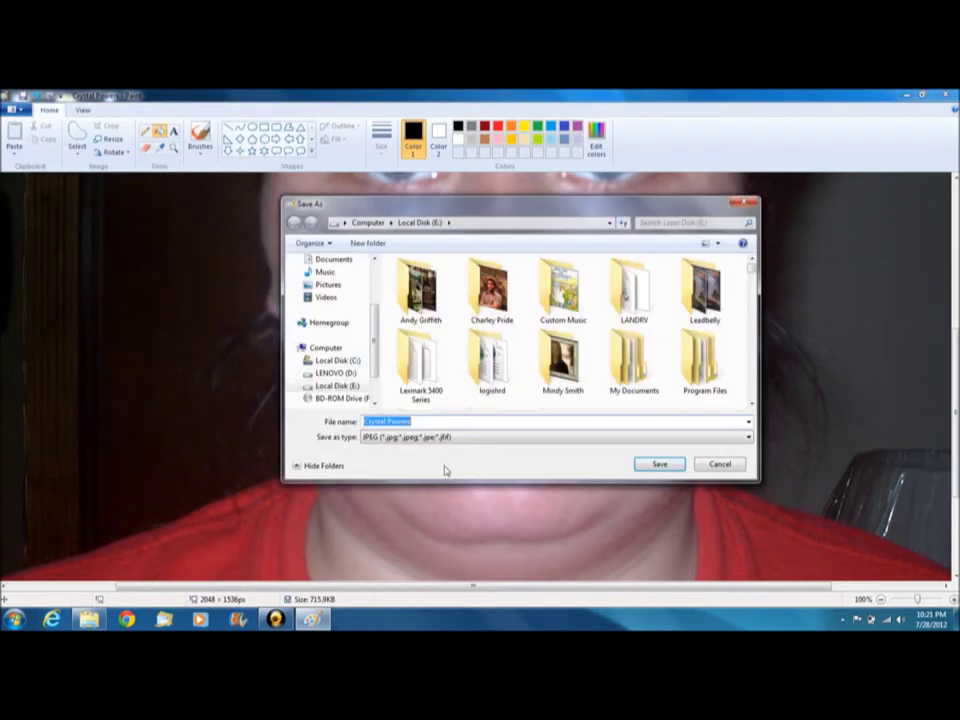
{"action": "left_click", "coordinate": [340, 284]}
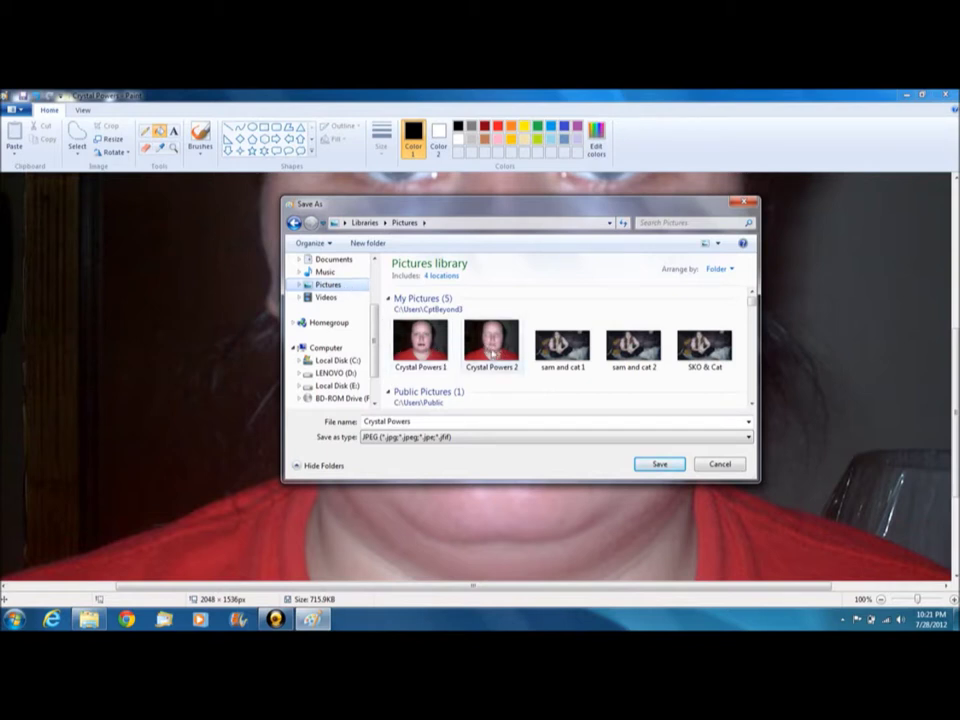
{"action": "left_click", "coordinate": [473, 424]}
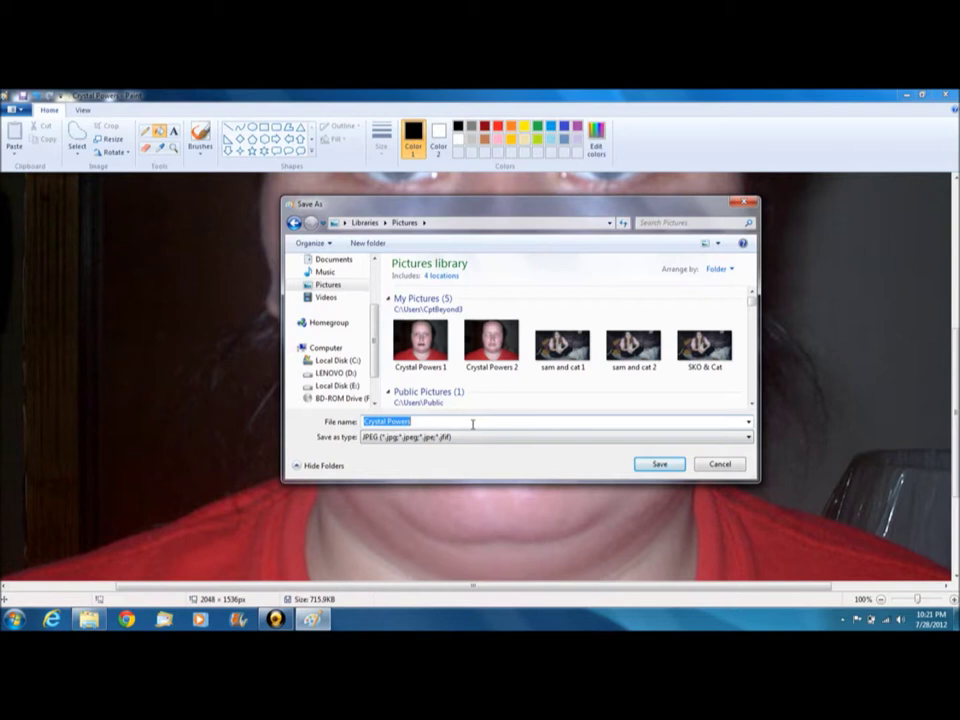
{"action": "type", "text": "CG"}
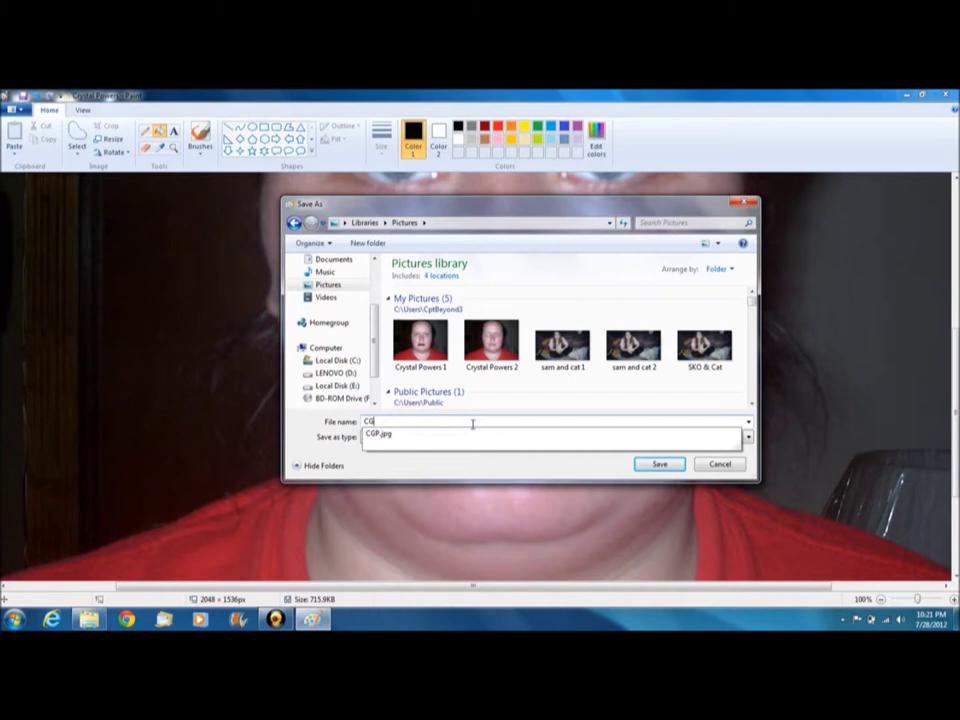
{"action": "type", "text": "P"}
{"action": "key", "text": "Return"}
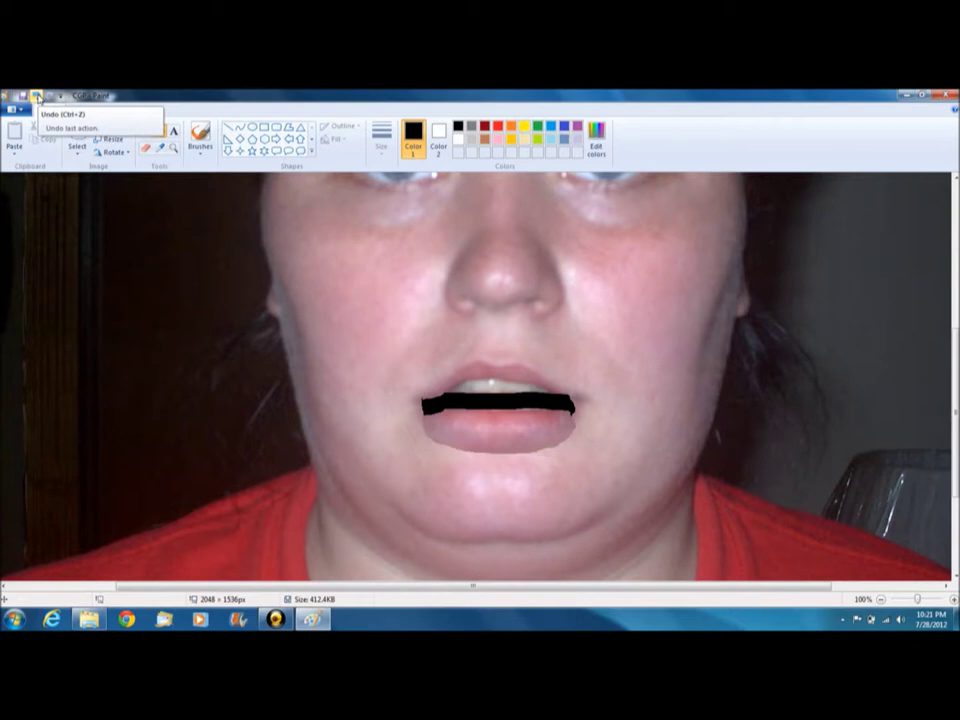
Undo both mouth edits, save the result as JPEG 'CGP 2', and close Paint.
{"action": "left_click", "coordinate": [36, 97]}
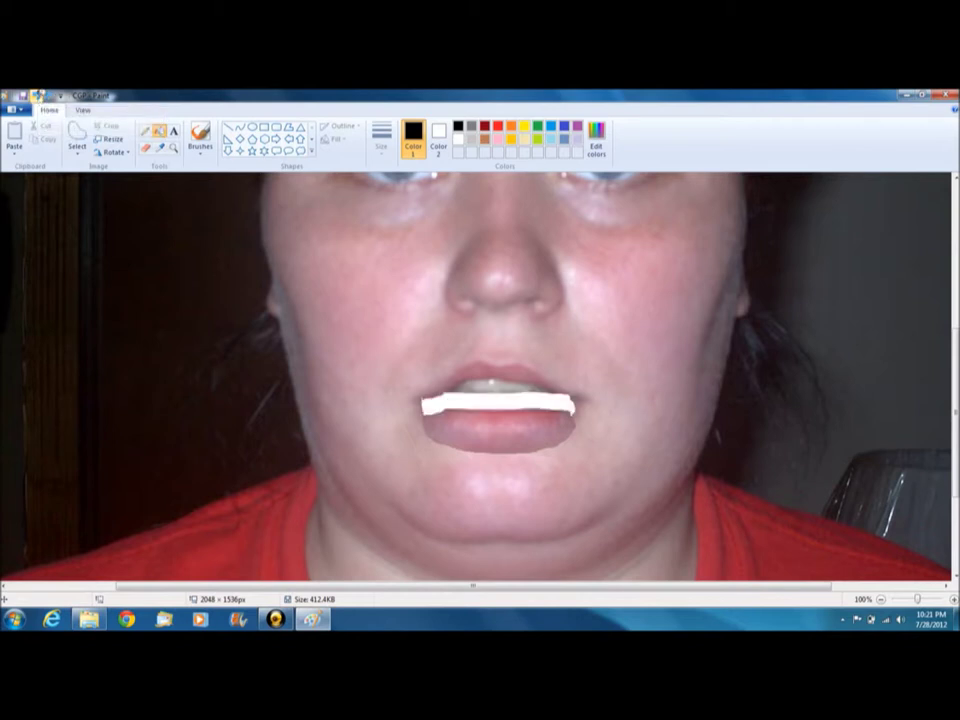
{"action": "left_click", "coordinate": [36, 97]}
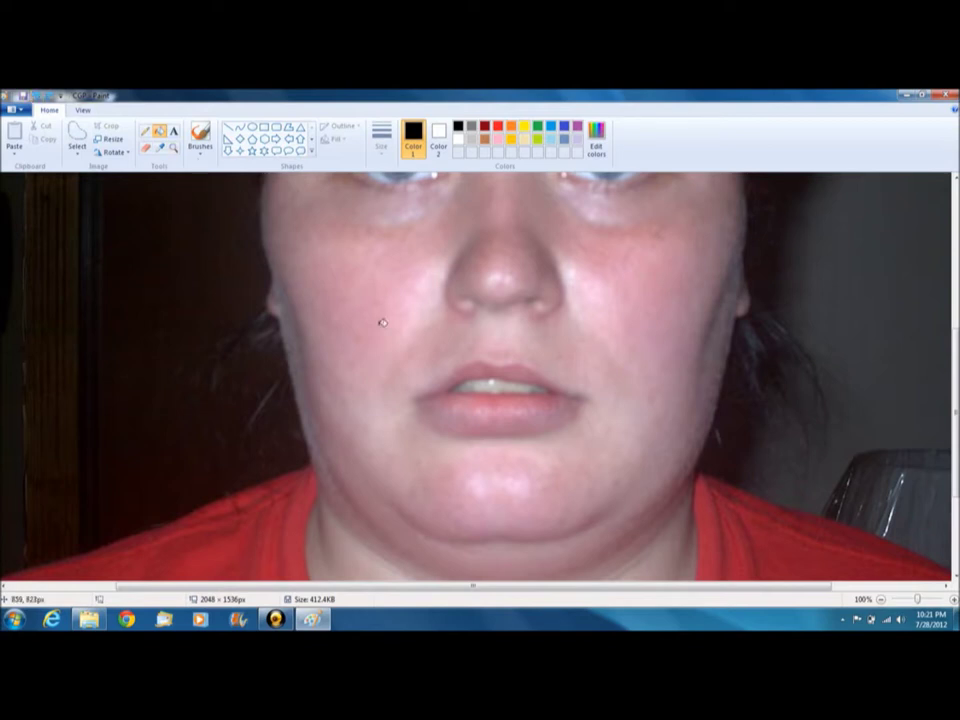
{"action": "left_click", "coordinate": [22, 109]}
{"action": "mouse_move", "coordinate": [45, 210]}
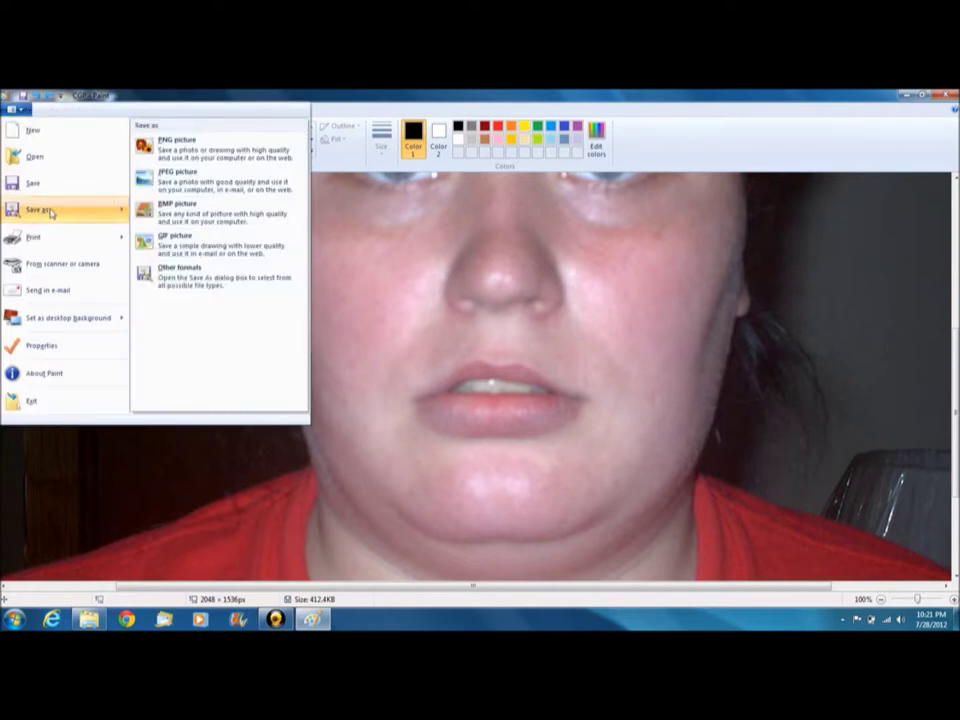
{"action": "left_click", "coordinate": [225, 195]}
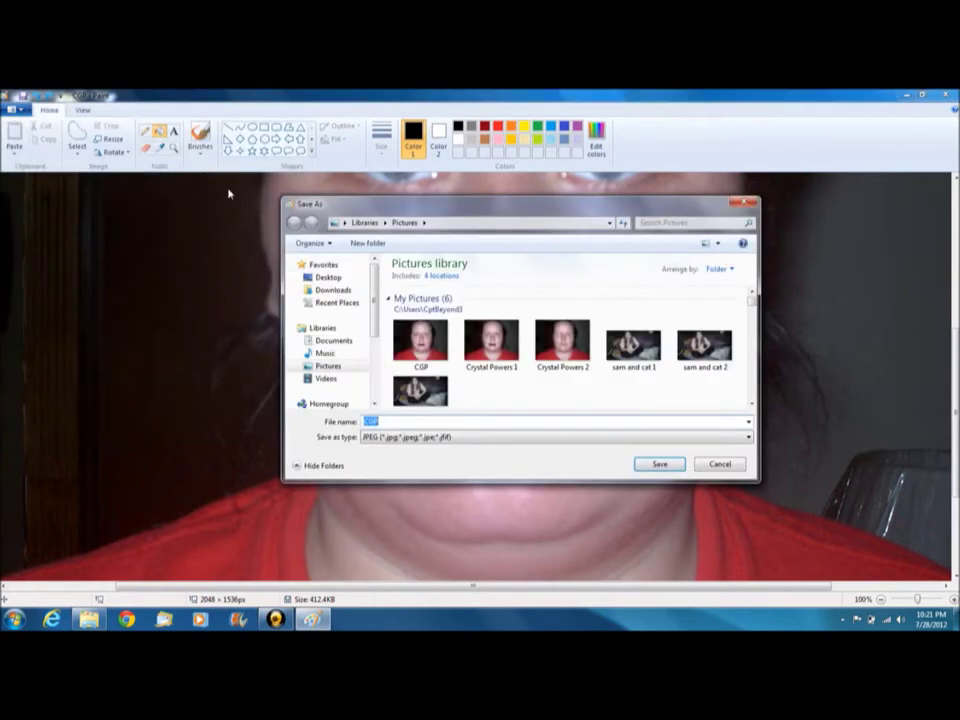
{"action": "left_click", "coordinate": [467, 420]}
{"action": "type", "text": "2"}
{"action": "key", "text": "Return"}
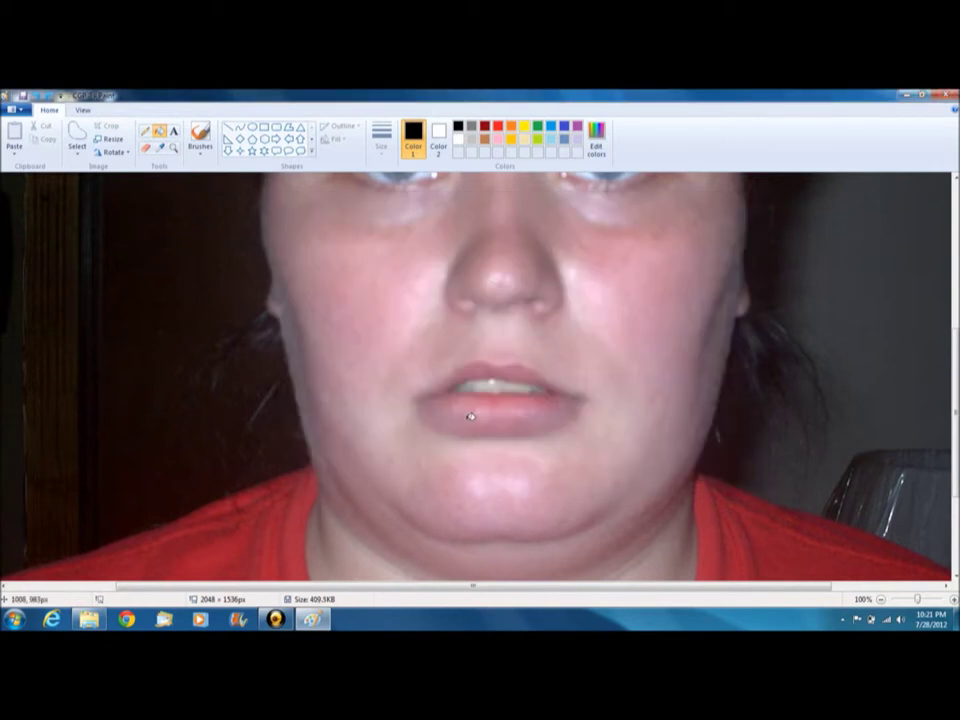
{"action": "left_click", "coordinate": [946, 95]}
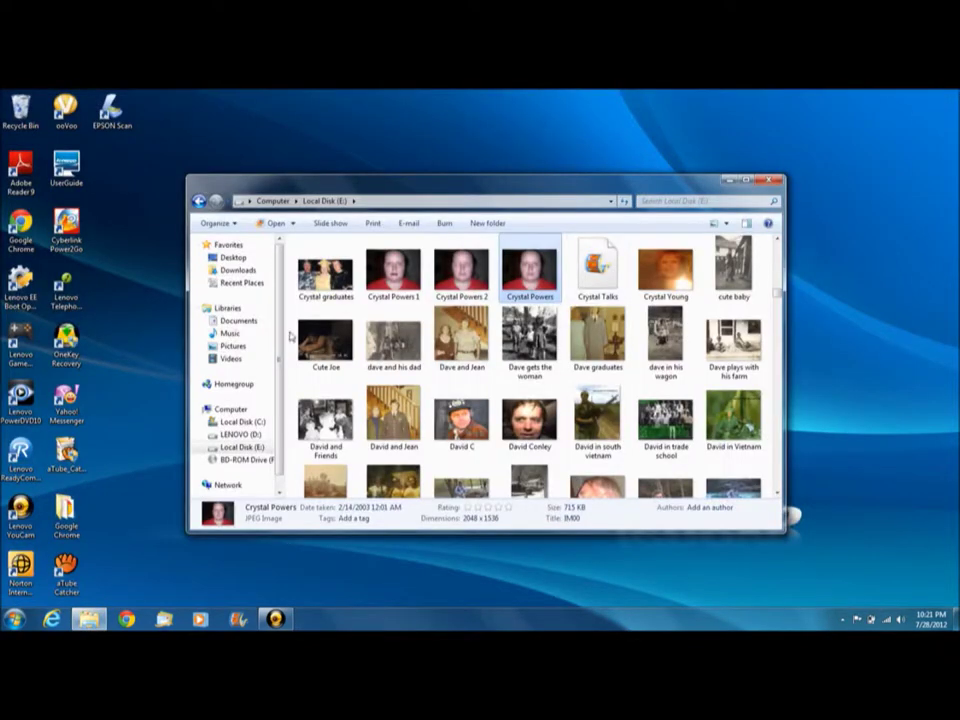
Show the Pictures library and open CGP 2 in Photo Gallery.
{"action": "left_click", "coordinate": [233, 345]}
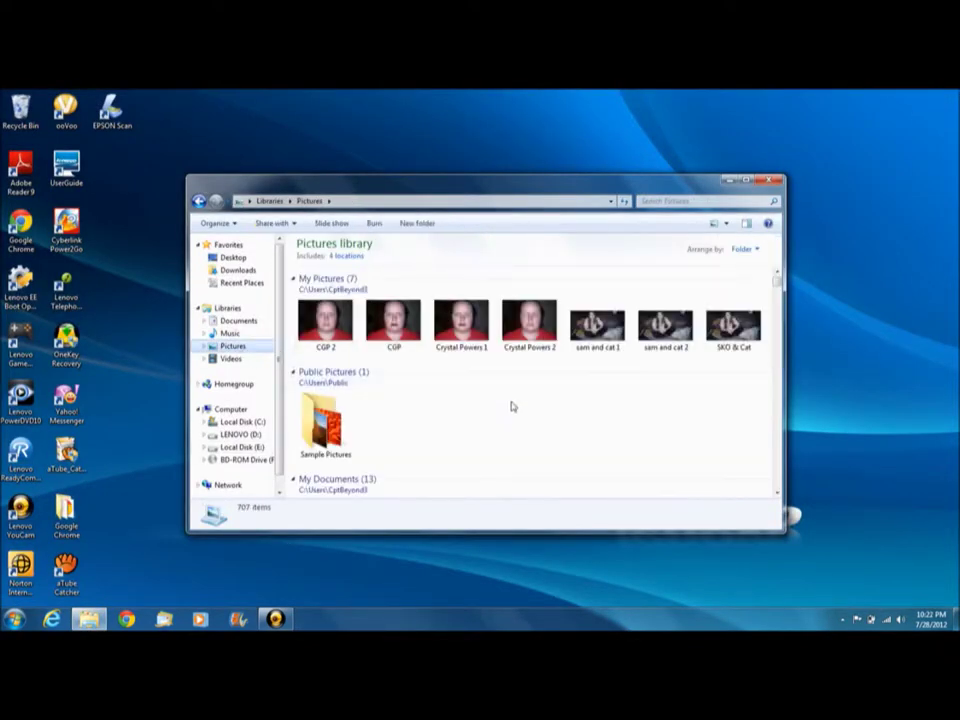
{"action": "double_click", "coordinate": [320, 325]}
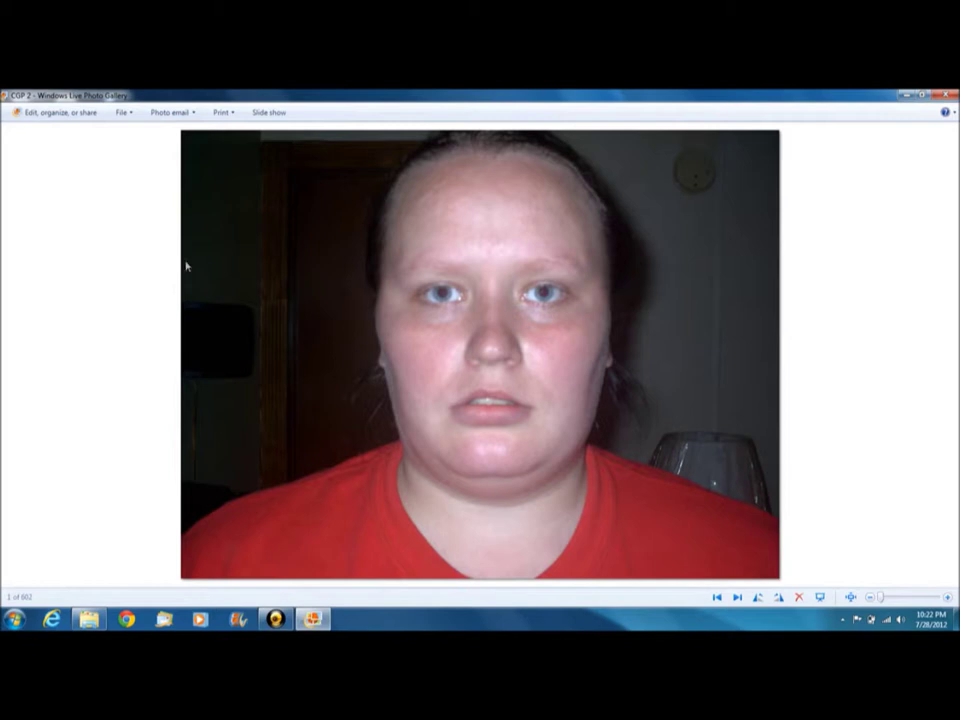
Open the third July 2012 face photo for editing and zoom in on the eyes.
{"action": "left_click", "coordinate": [67, 116]}
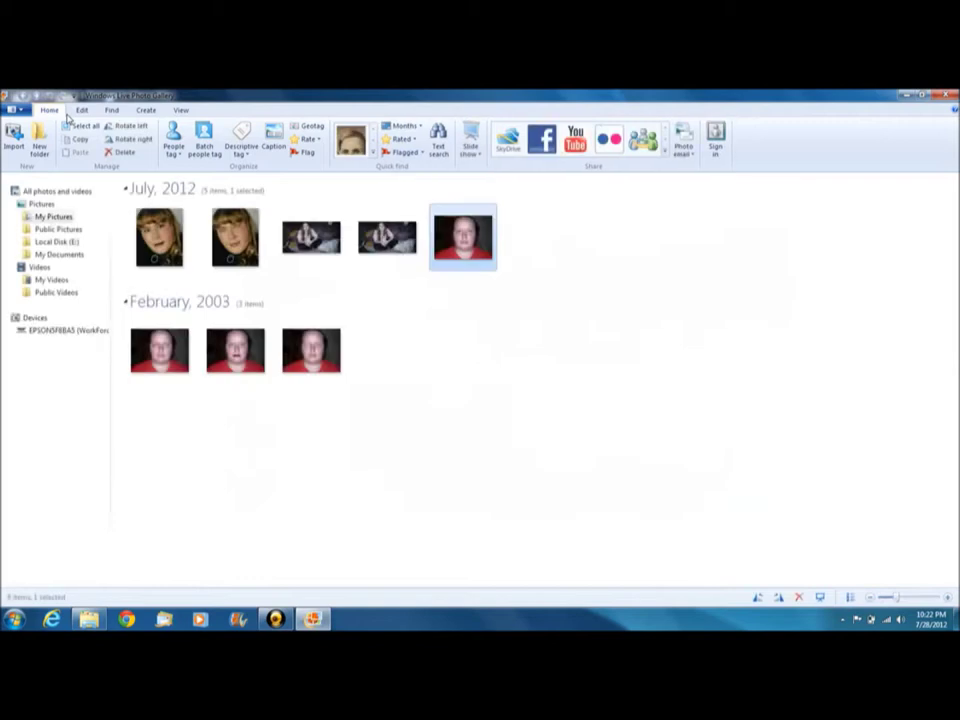
{"action": "mouse_move", "coordinate": [221, 235]}
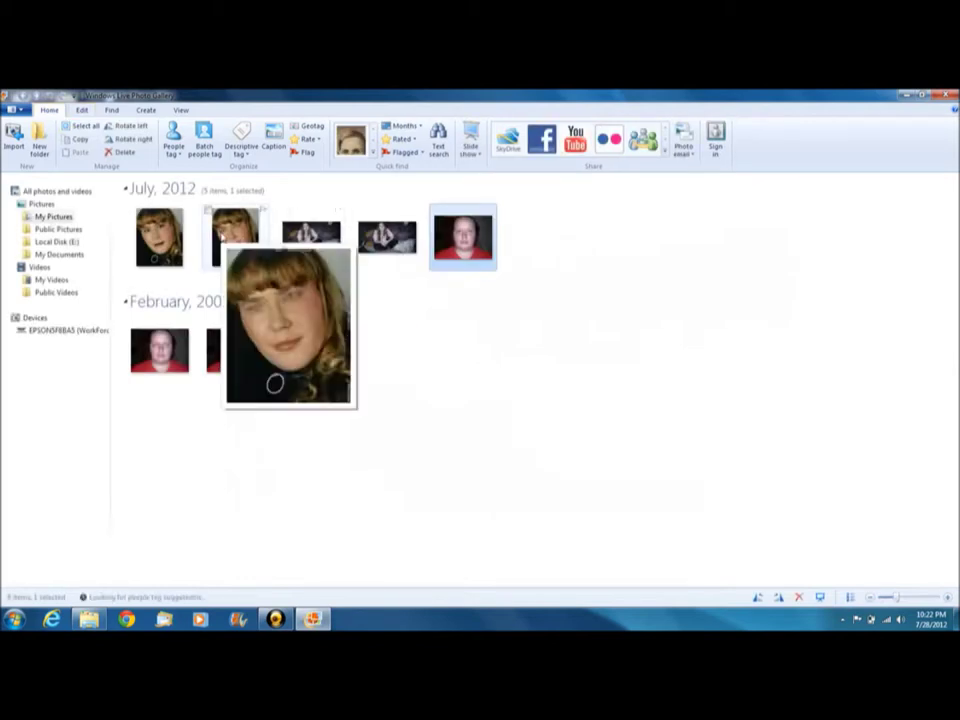
{"action": "mouse_move", "coordinate": [318, 250]}
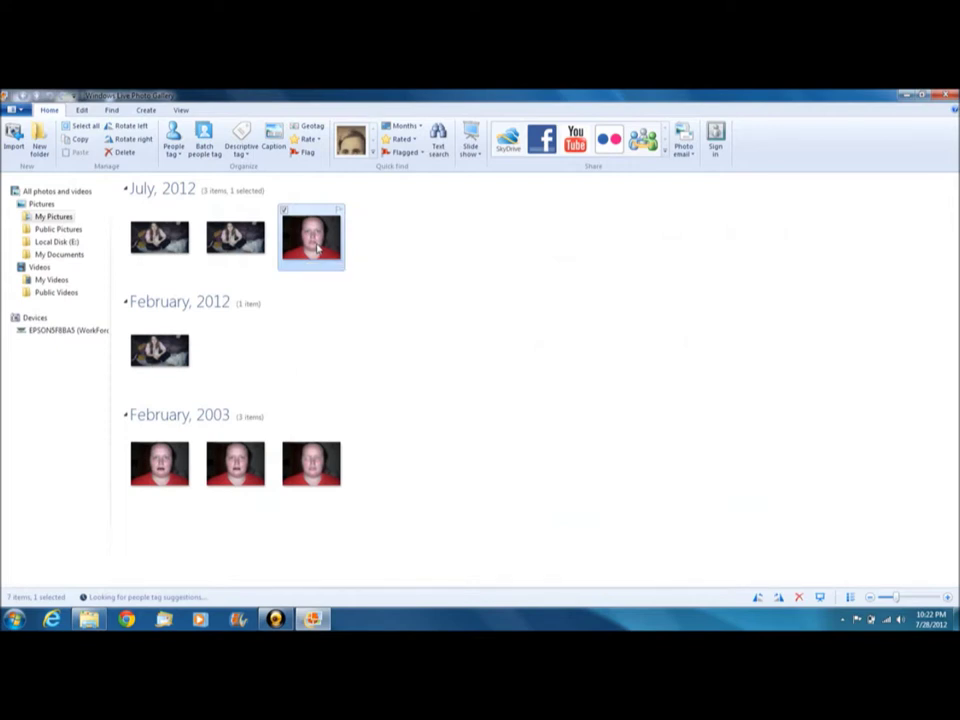
{"action": "double_click", "coordinate": [318, 250]}
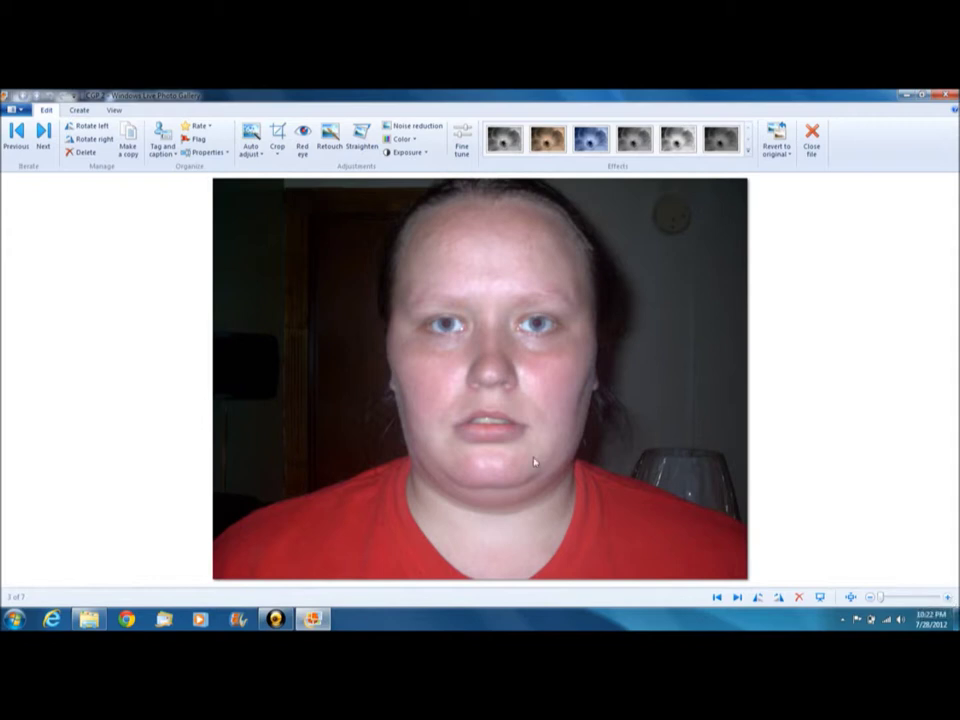
{"action": "scroll", "coordinate": [534, 461], "scroll_direction": "up", "scroll_amount": 2}
{"action": "scroll", "coordinate": [534, 461], "scroll_direction": "up", "scroll_amount": 3}
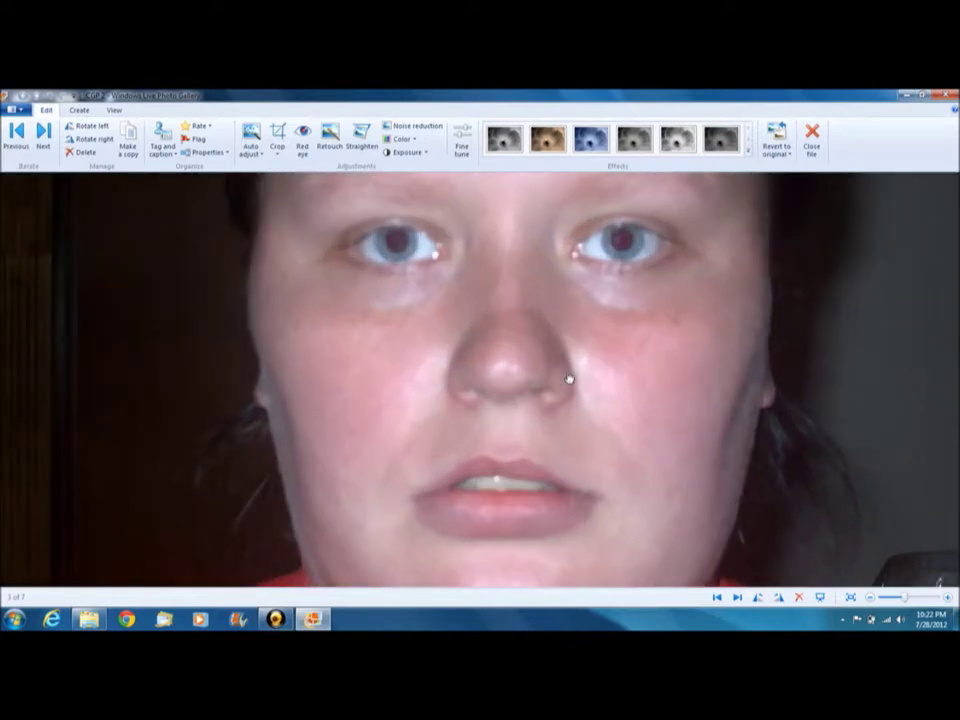
{"action": "left_click_drag", "start_coordinate": [564, 386], "coordinate": [542, 499]}
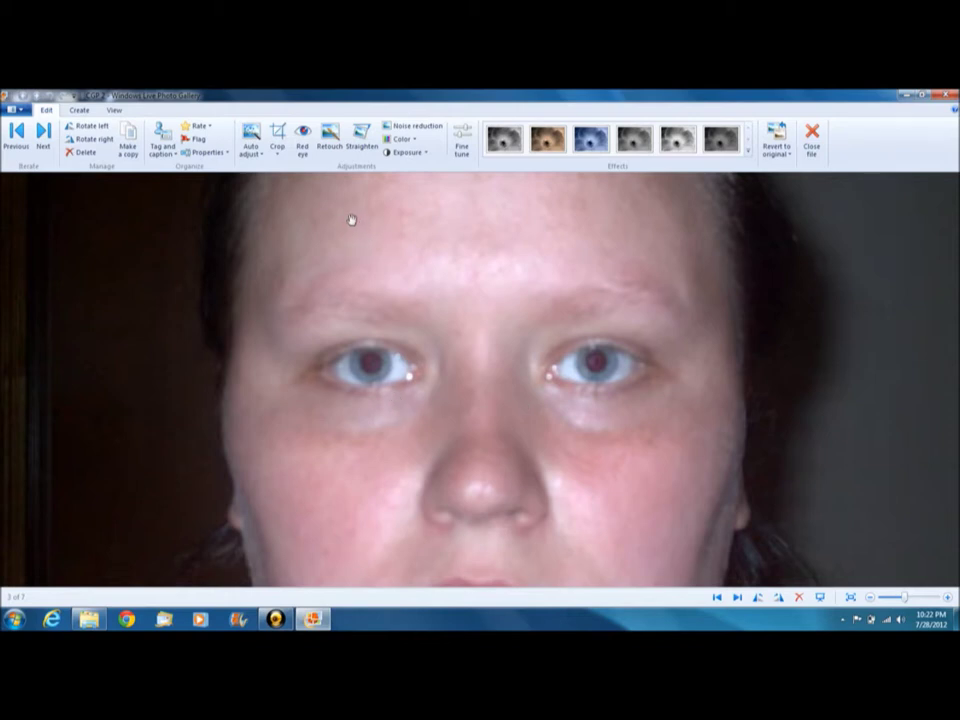
With the Retouch tool, retouch rectangles over the left eye.
{"action": "left_click", "coordinate": [332, 133]}
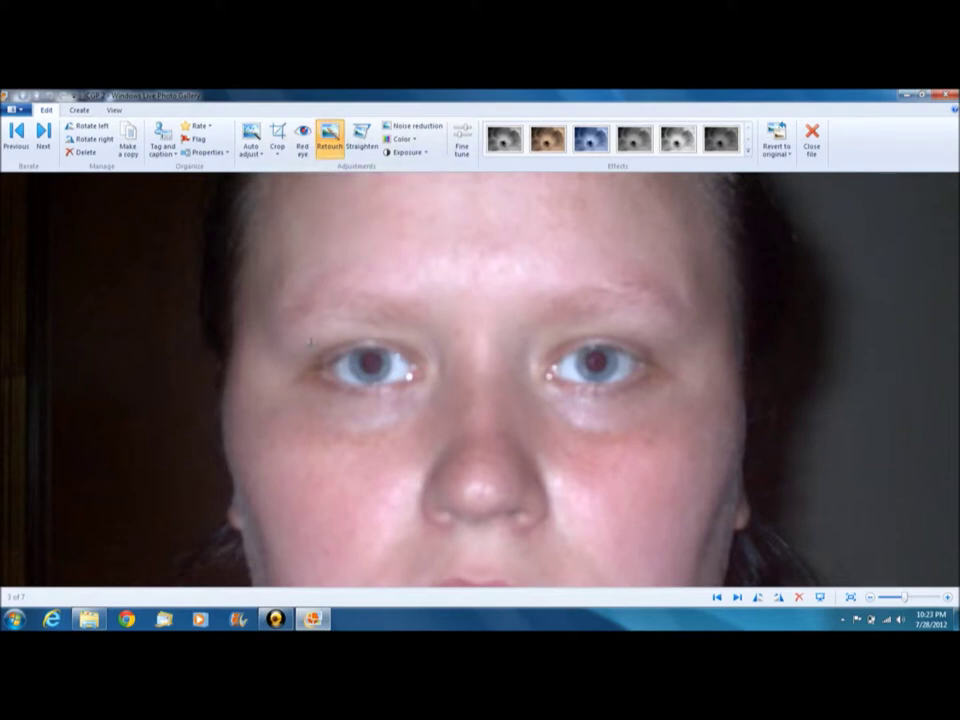
{"action": "mouse_move", "coordinate": [311, 343]}
{"action": "left_mouse_down"}
{"action": "mouse_move", "coordinate": [321, 362]}
{"action": "mouse_move", "coordinate": [430, 395]}
{"action": "left_mouse_up"}
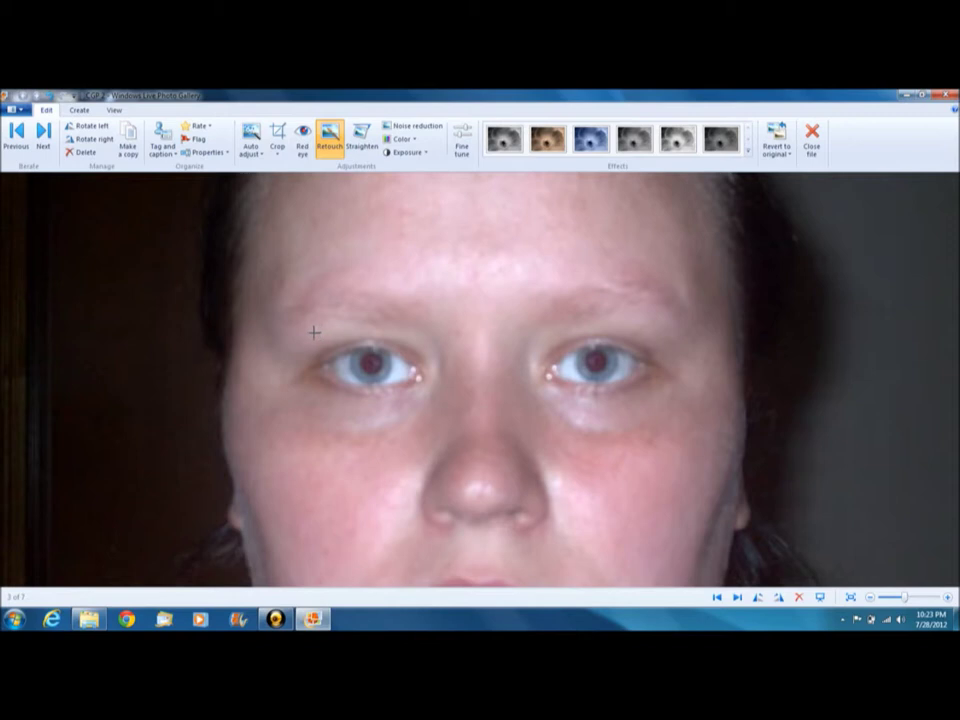
{"action": "left_click_drag", "start_coordinate": [311, 340], "coordinate": [431, 398]}
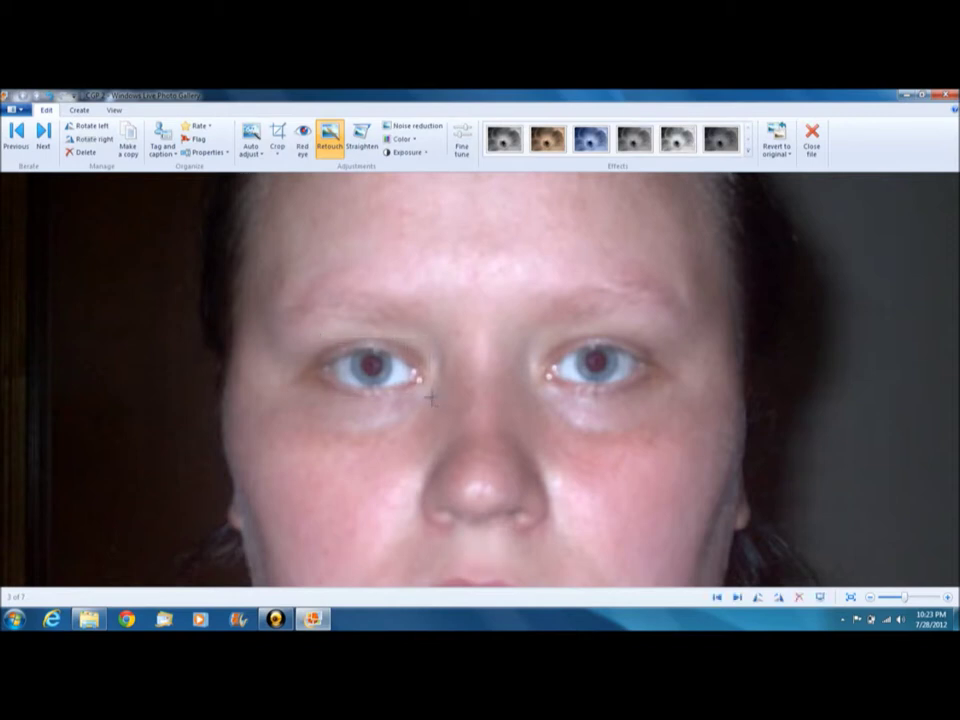
{"action": "left_click_drag", "start_coordinate": [303, 349], "coordinate": [431, 420]}
{"action": "mouse_move", "coordinate": [305, 420]}
{"action": "left_mouse_down"}
{"action": "mouse_move", "coordinate": [354, 356]}
{"action": "mouse_move", "coordinate": [431, 336]}
{"action": "left_mouse_up"}
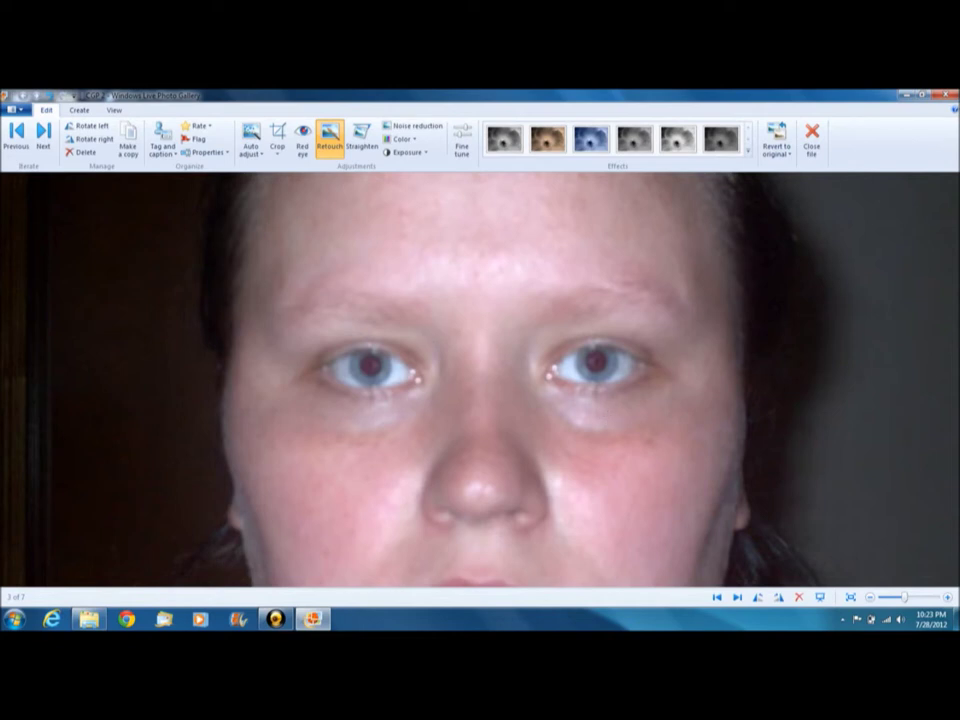
Retouch the right eye with several overlapping rectangles.
{"action": "mouse_move", "coordinate": [537, 334]}
{"action": "left_mouse_down"}
{"action": "mouse_move", "coordinate": [651, 411]}
{"action": "mouse_move", "coordinate": [667, 410]}
{"action": "left_mouse_up"}
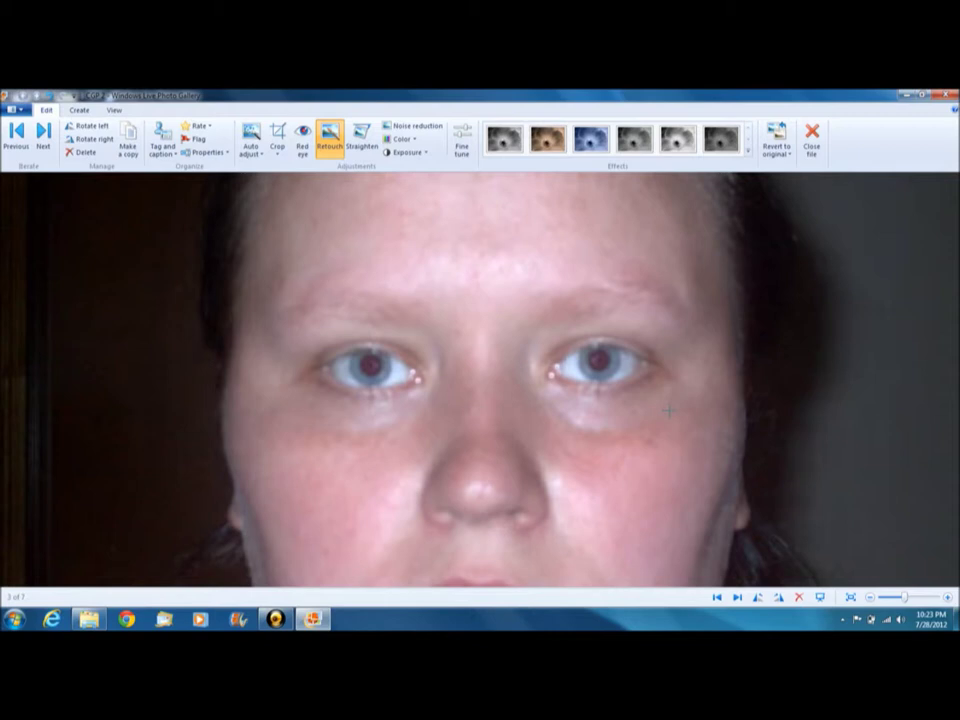
{"action": "left_click_drag", "start_coordinate": [596, 333], "coordinate": [670, 398]}
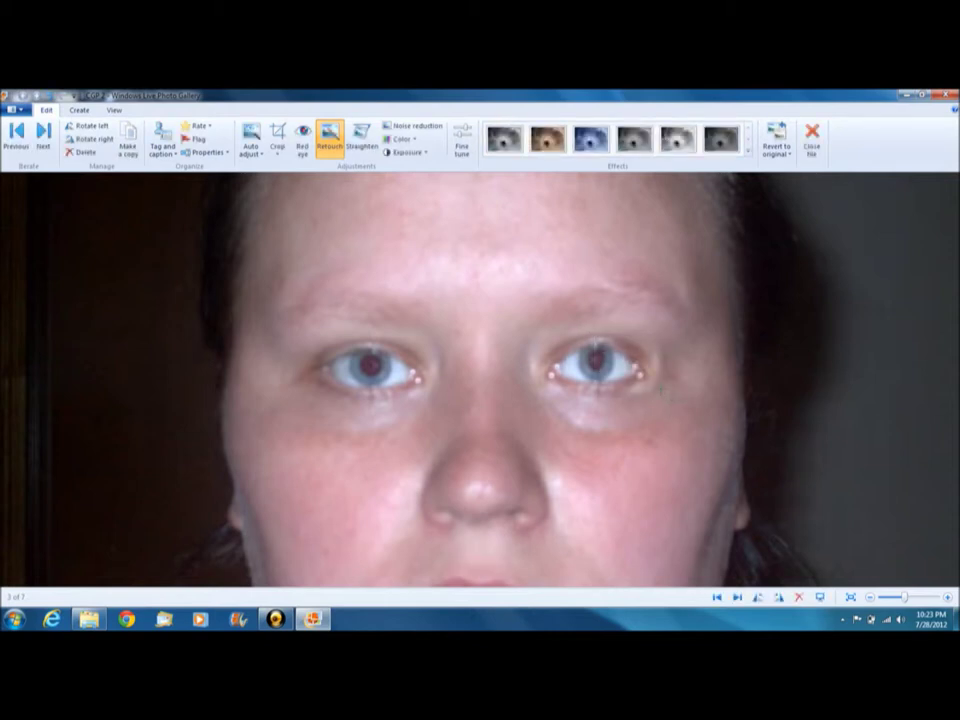
{"action": "left_click_drag", "start_coordinate": [667, 345], "coordinate": [577, 408]}
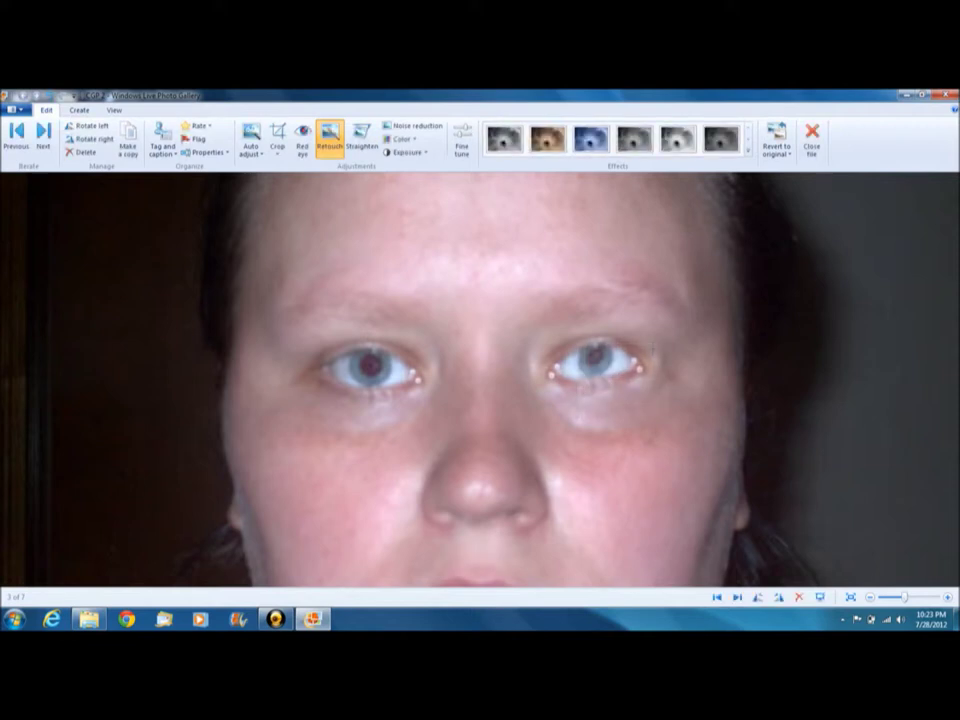
{"action": "mouse_move", "coordinate": [680, 343]}
{"action": "left_mouse_down"}
{"action": "mouse_move", "coordinate": [548, 396]}
{"action": "mouse_move", "coordinate": [551, 407]}
{"action": "left_mouse_up"}
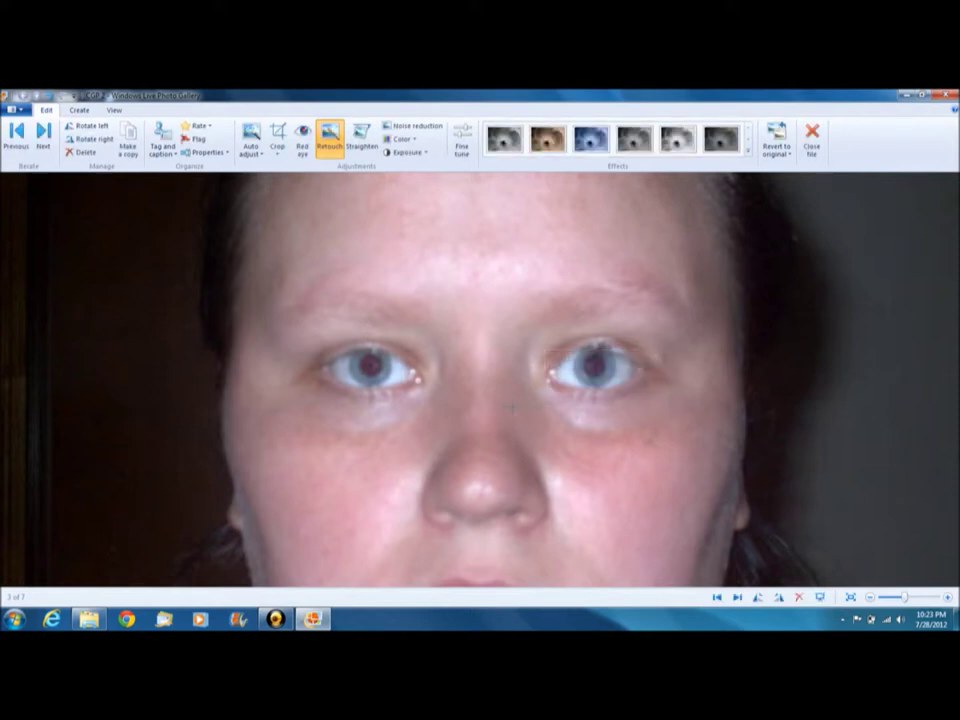
{"action": "left_click_drag", "start_coordinate": [549, 343], "coordinate": [681, 407]}
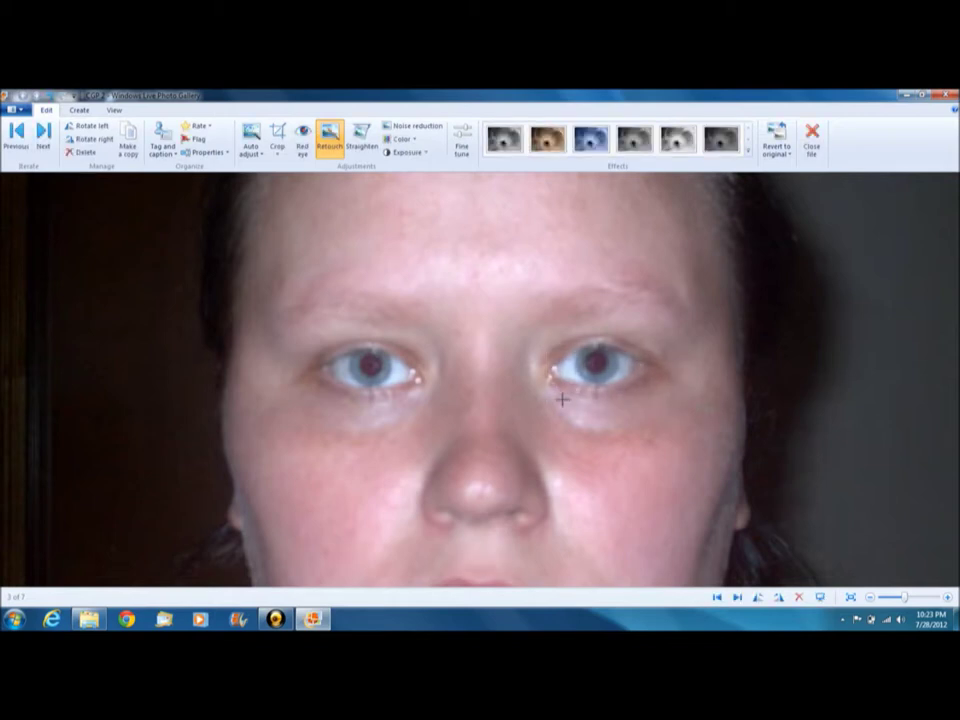
{"action": "mouse_move", "coordinate": [561, 401]}
{"action": "left_mouse_down"}
{"action": "mouse_move", "coordinate": [661, 329]}
{"action": "mouse_move", "coordinate": [677, 332]}
{"action": "left_mouse_up"}
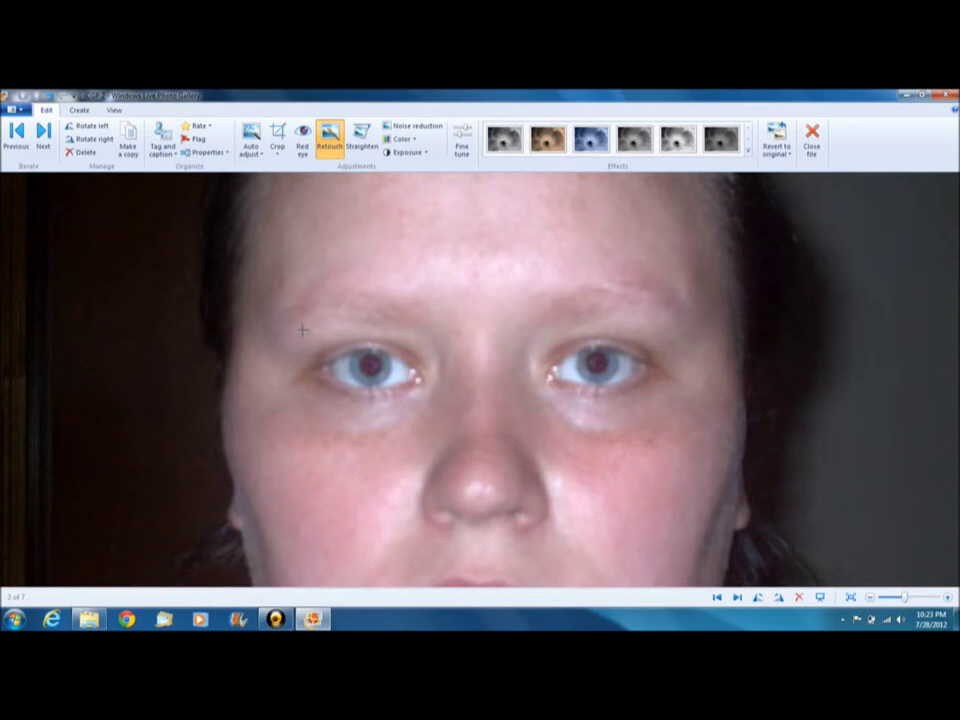
Retouch the left eye again, including the area beside and below it.
{"action": "left_click_drag", "start_coordinate": [305, 332], "coordinate": [436, 421]}
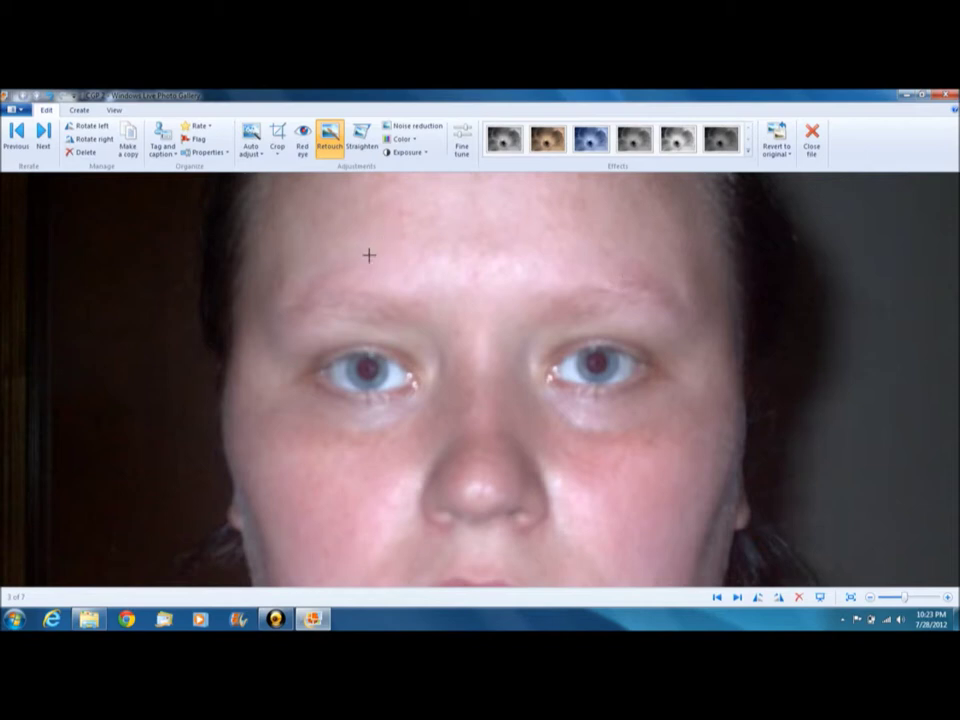
{"action": "mouse_move", "coordinate": [318, 366]}
{"action": "left_mouse_down"}
{"action": "mouse_move", "coordinate": [401, 381]}
{"action": "mouse_move", "coordinate": [419, 408]}
{"action": "left_mouse_up"}
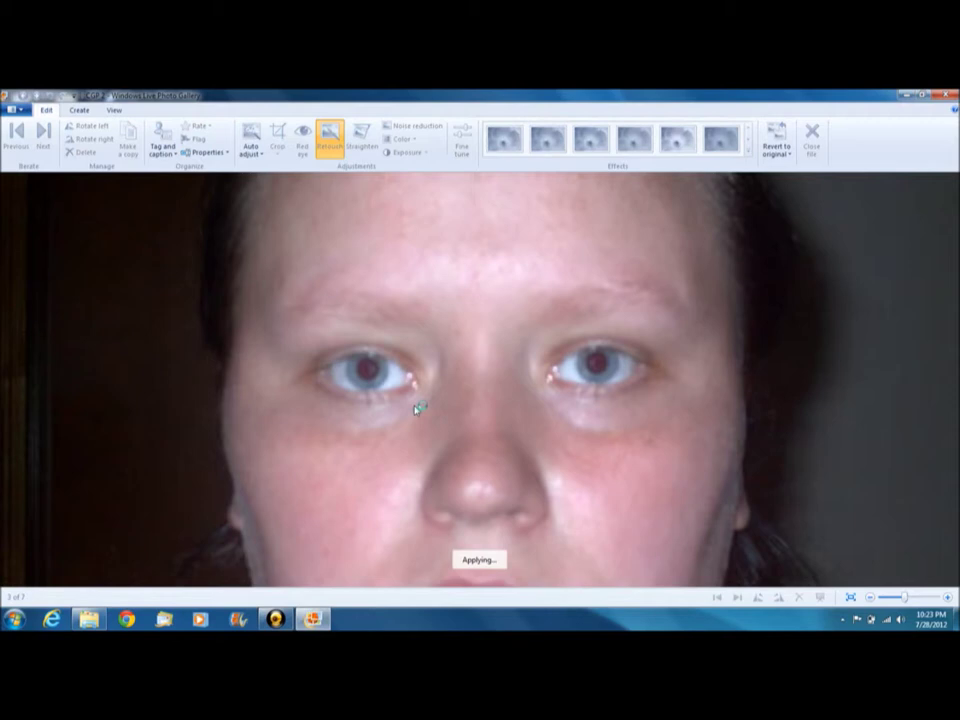
{"action": "left_click_drag", "start_coordinate": [316, 418], "coordinate": [428, 373]}
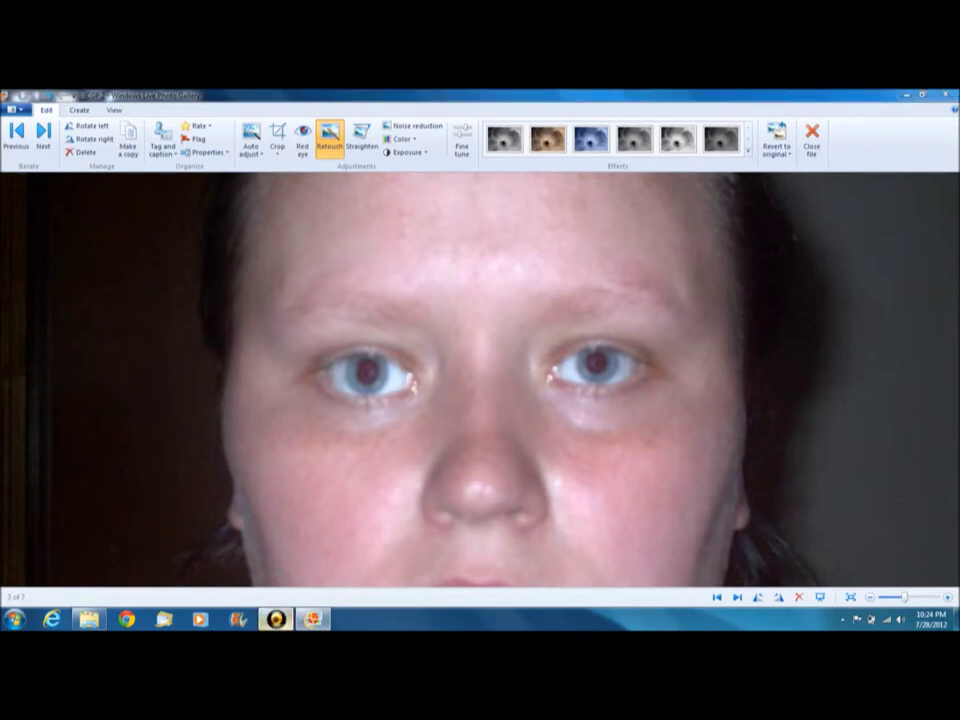
{"action": "left_click", "coordinate": [277, 619]}
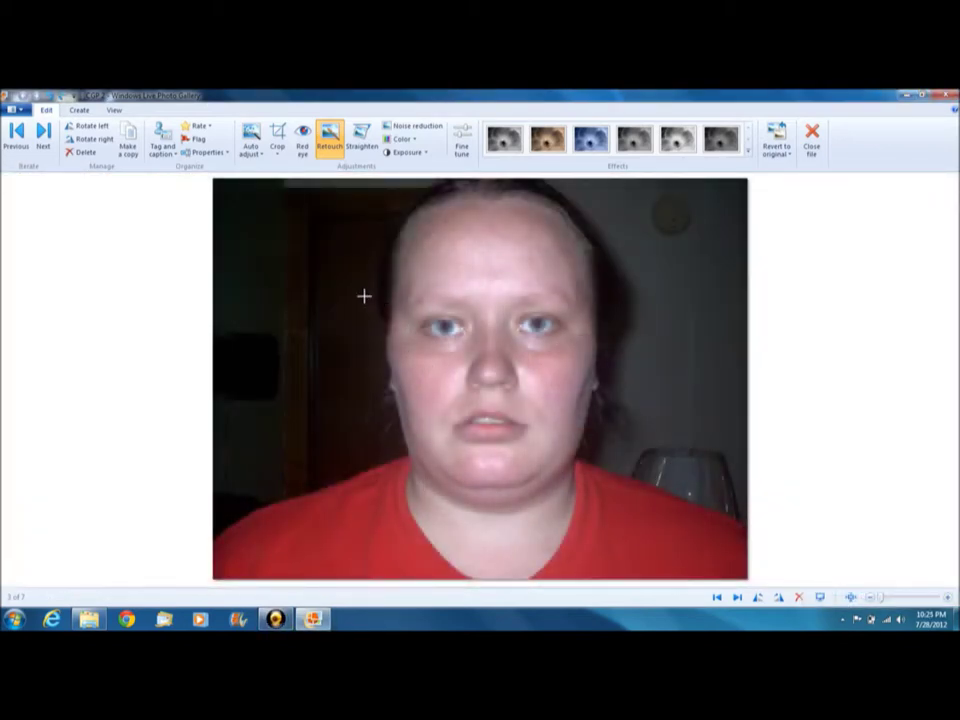
Zoom into the eyes and smear the left eye with small retouches until it looks shut.
{"action": "scroll", "coordinate": [364, 296], "scroll_direction": "up", "scroll_amount": 3}
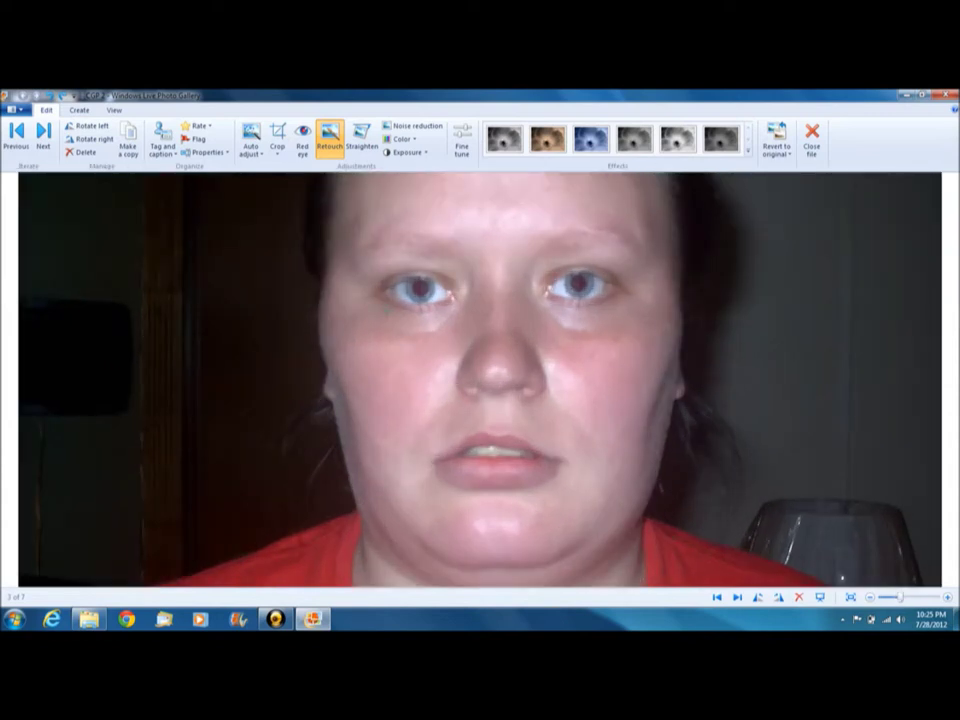
{"action": "left_click_drag", "start_coordinate": [388, 312], "coordinate": [388, 435]}
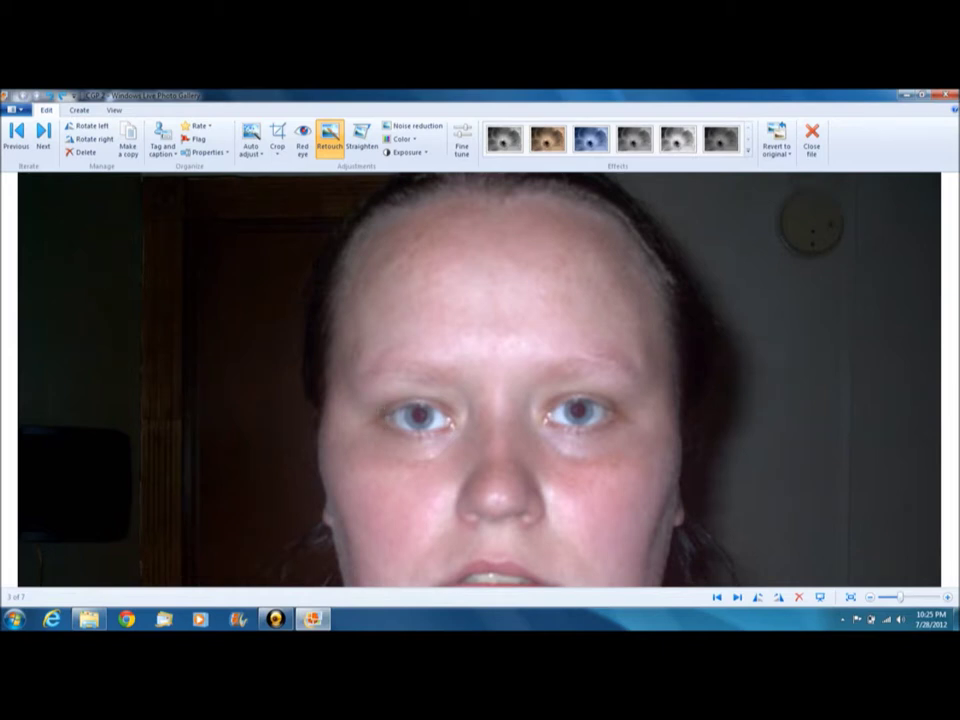
{"action": "left_click_drag", "start_coordinate": [376, 410], "coordinate": [399, 424]}
{"action": "left_click_drag", "start_coordinate": [345, 413], "coordinate": [405, 430]}
{"action": "left_click_drag", "start_coordinate": [431, 430], "coordinate": [437, 440]}
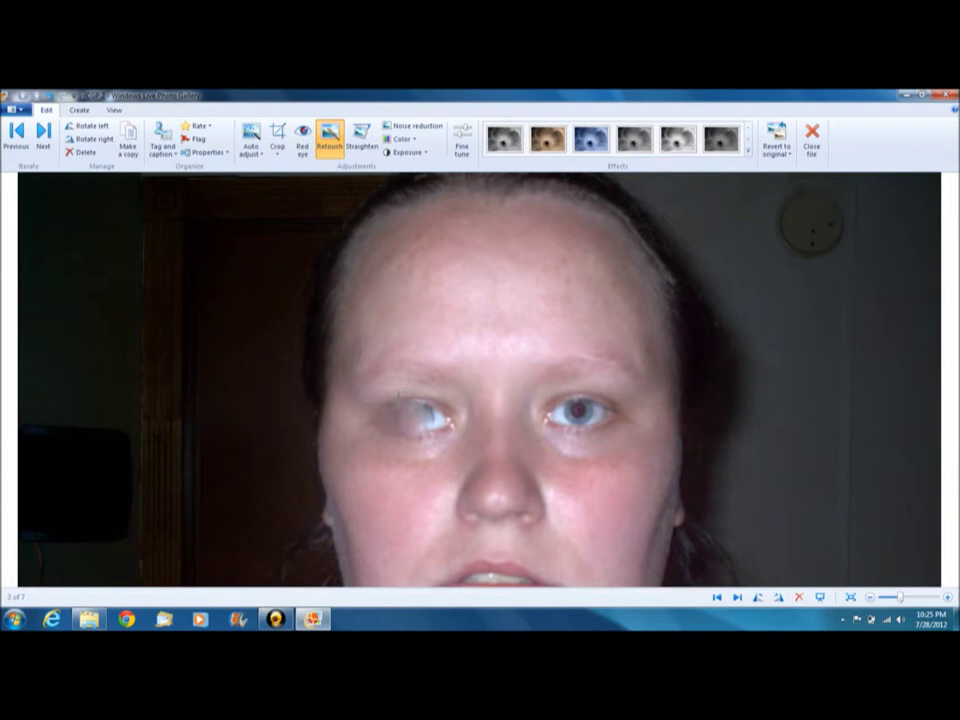
{"action": "left_click_drag", "start_coordinate": [399, 401], "coordinate": [443, 439]}
{"action": "left_click_drag", "start_coordinate": [404, 392], "coordinate": [462, 442]}
{"action": "left_click_drag", "start_coordinate": [384, 394], "coordinate": [430, 411]}
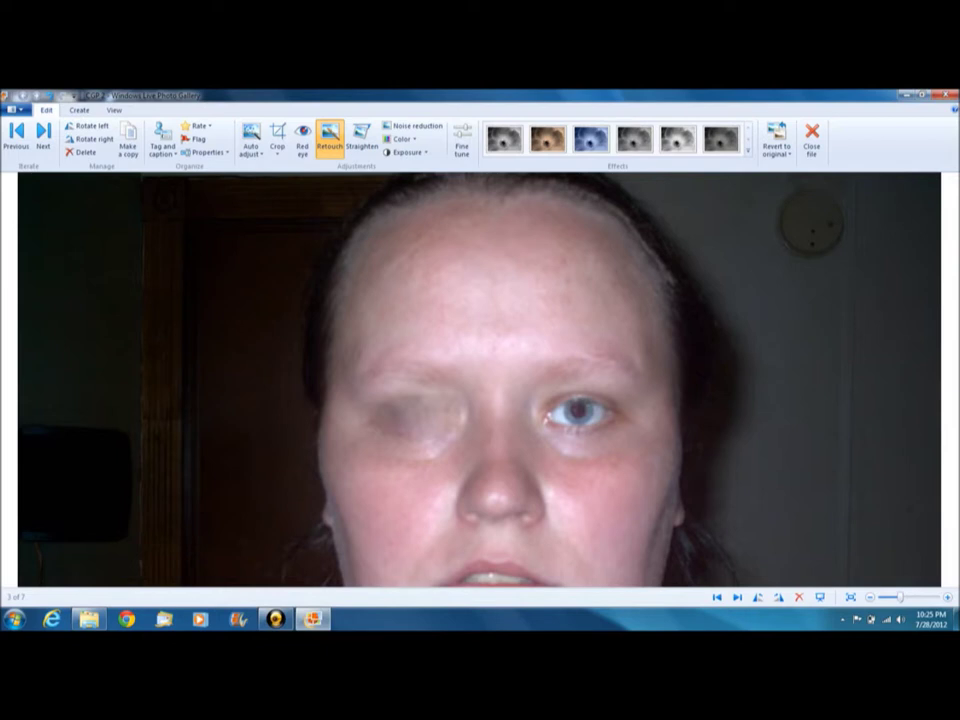
Retouch beneath the right eye and its iris, then save and close the photo.
{"action": "left_click_drag", "start_coordinate": [563, 428], "coordinate": [570, 436]}
{"action": "left_click_drag", "start_coordinate": [579, 440], "coordinate": [568, 437]}
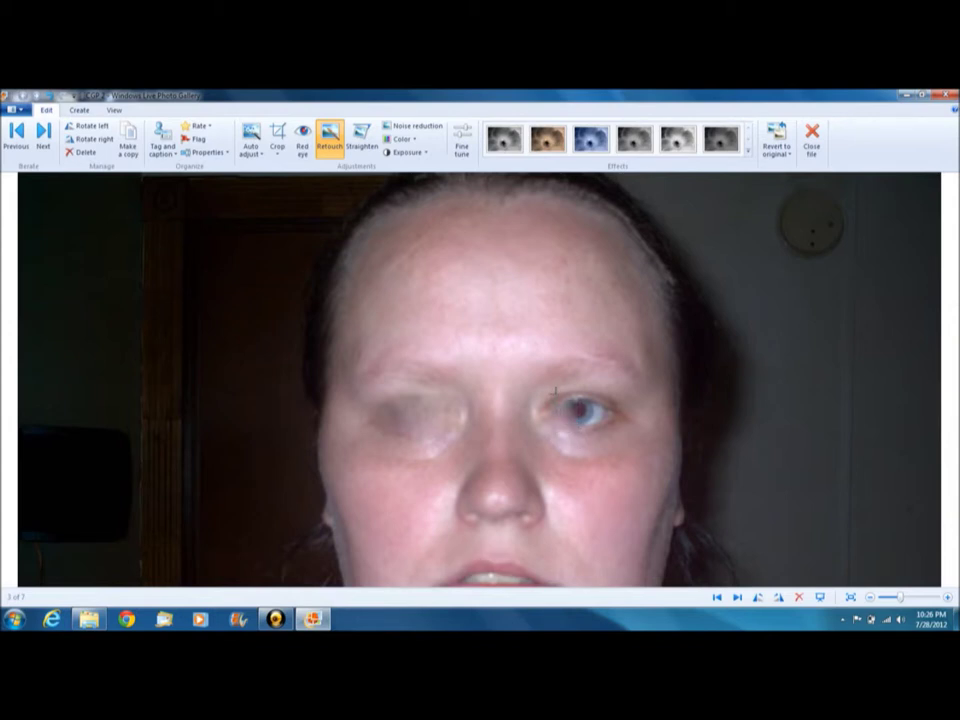
{"action": "left_click_drag", "start_coordinate": [555, 395], "coordinate": [600, 439]}
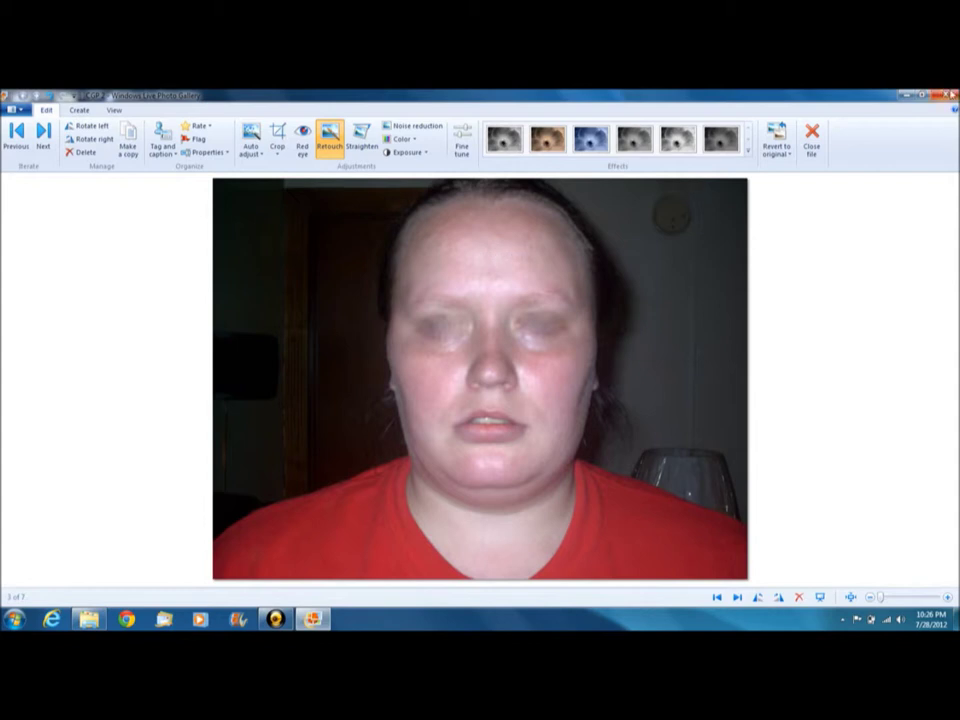
{"action": "left_click", "coordinate": [812, 140]}
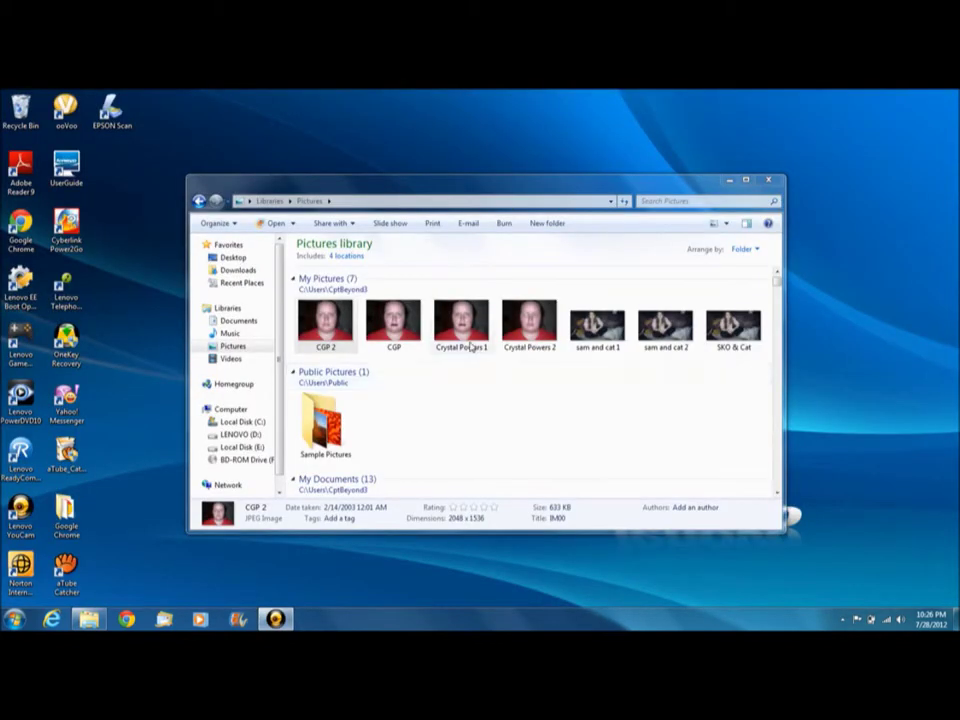
Find the unedited face photo on Local Disk (E:) and preview it.
{"action": "left_click", "coordinate": [242, 447]}
{"action": "left_click", "coordinate": [490, 460]}
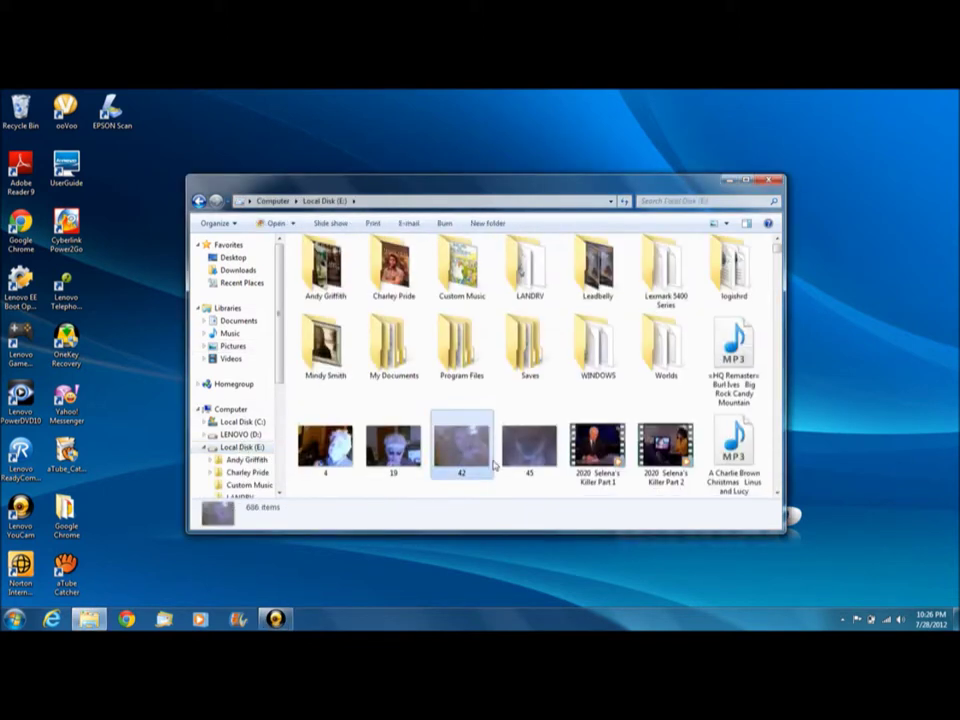
{"action": "key", "text": "c"}
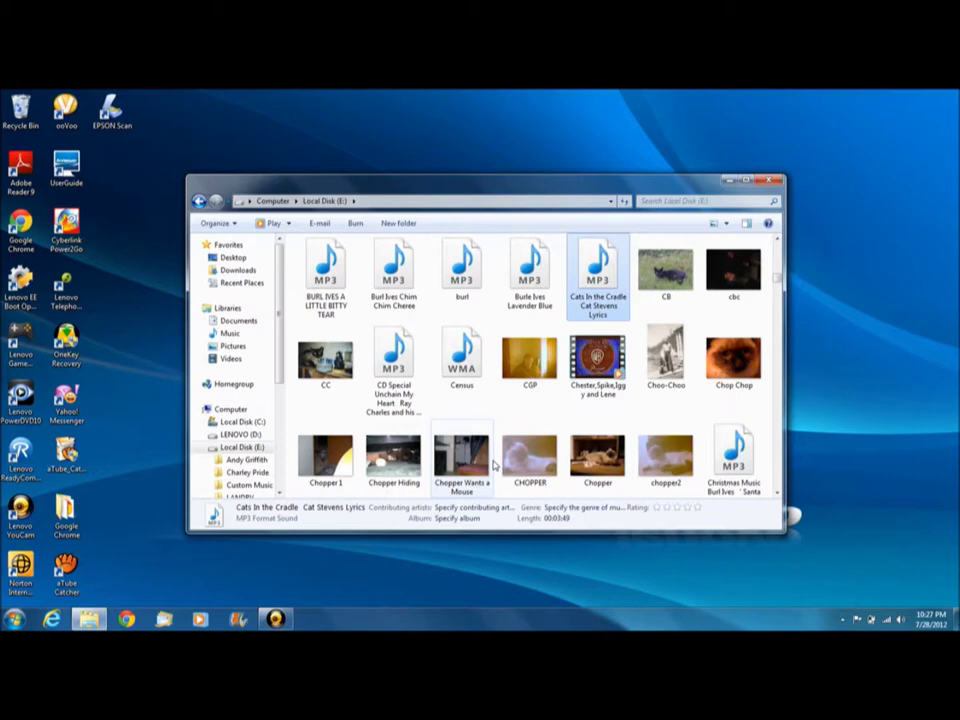
{"action": "key", "text": "Down"}
{"action": "key", "text": "Down"}
{"action": "key", "text": "Down"}
{"action": "key", "text": "Down"}
{"action": "key", "text": "Down"}
{"action": "key", "text": "Down"}
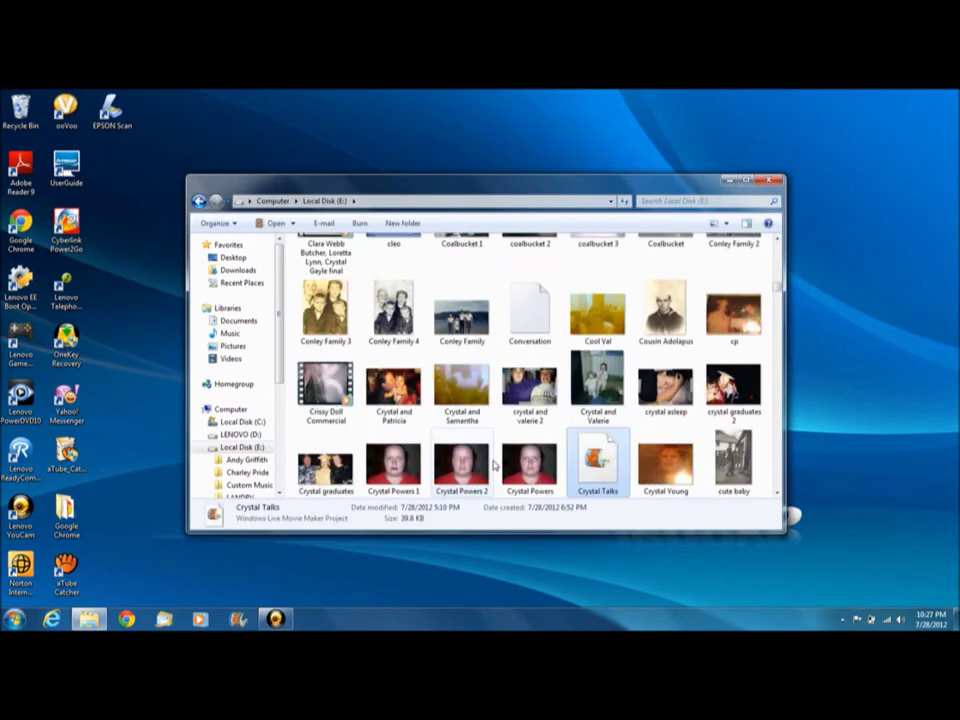
{"action": "left_click", "coordinate": [530, 472]}
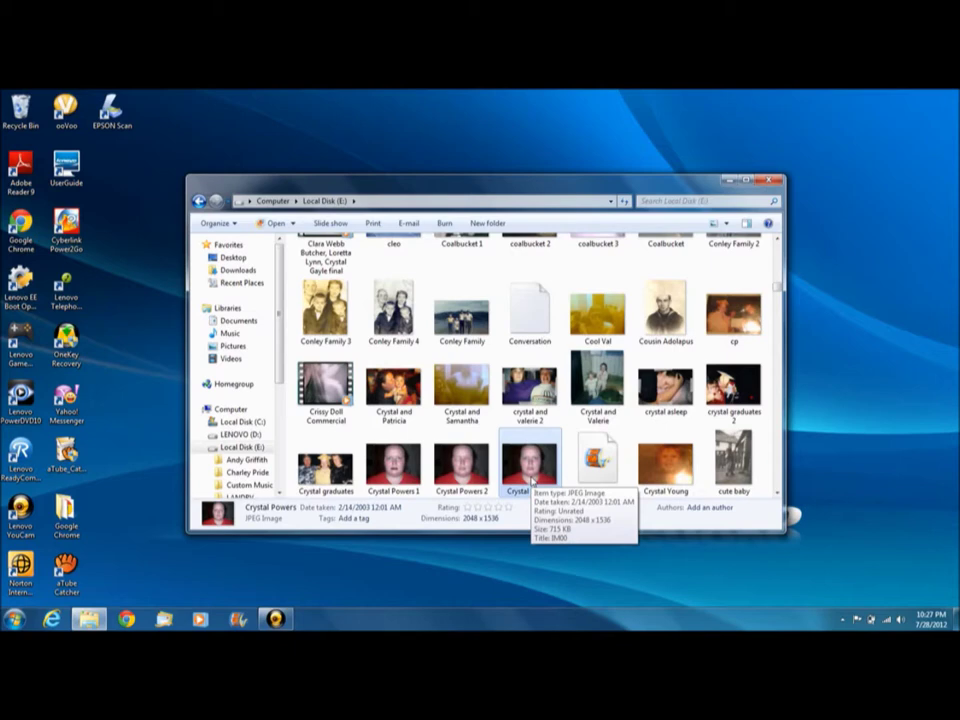
{"action": "double_click", "coordinate": [531, 482]}
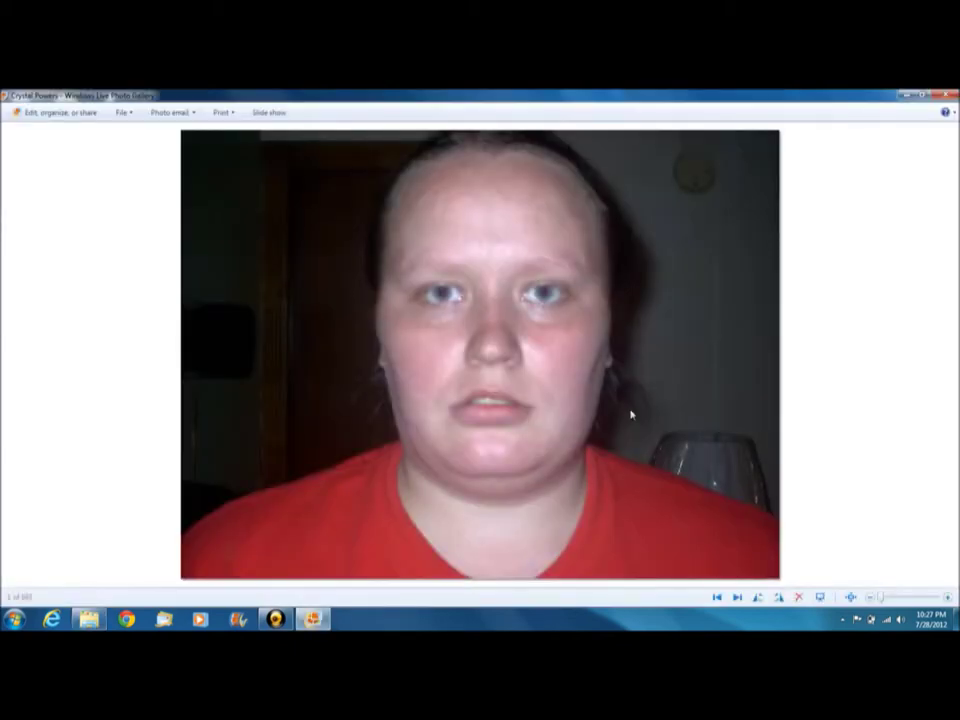
{"action": "left_click", "coordinate": [946, 95]}
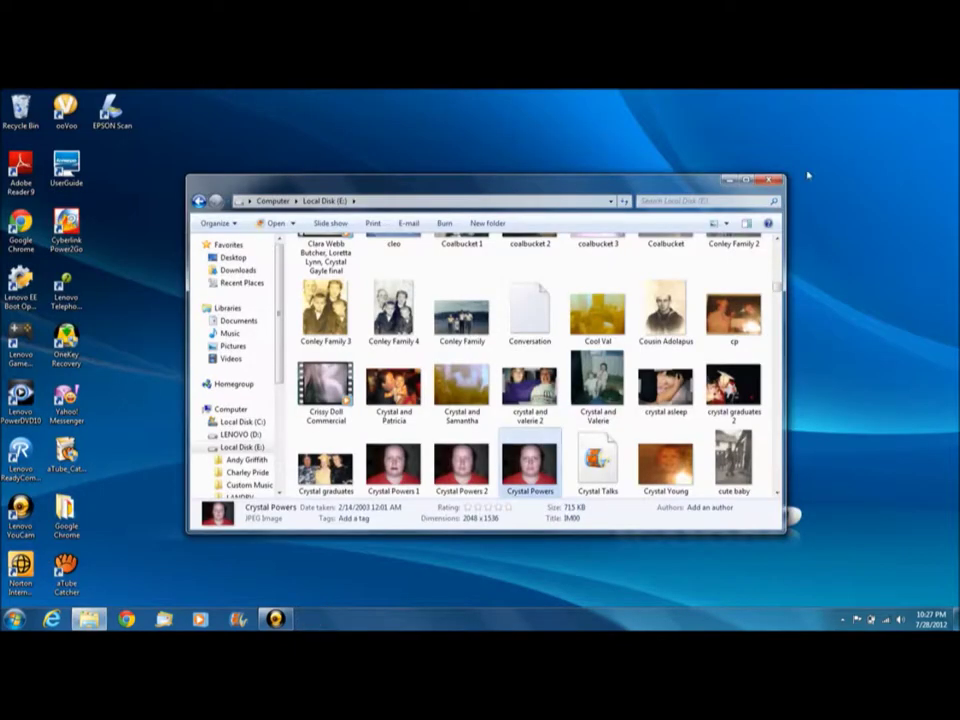
Copy the face photo into the Pictures library, check it there, and close Explorer.
{"action": "right_click", "coordinate": [527, 468]}
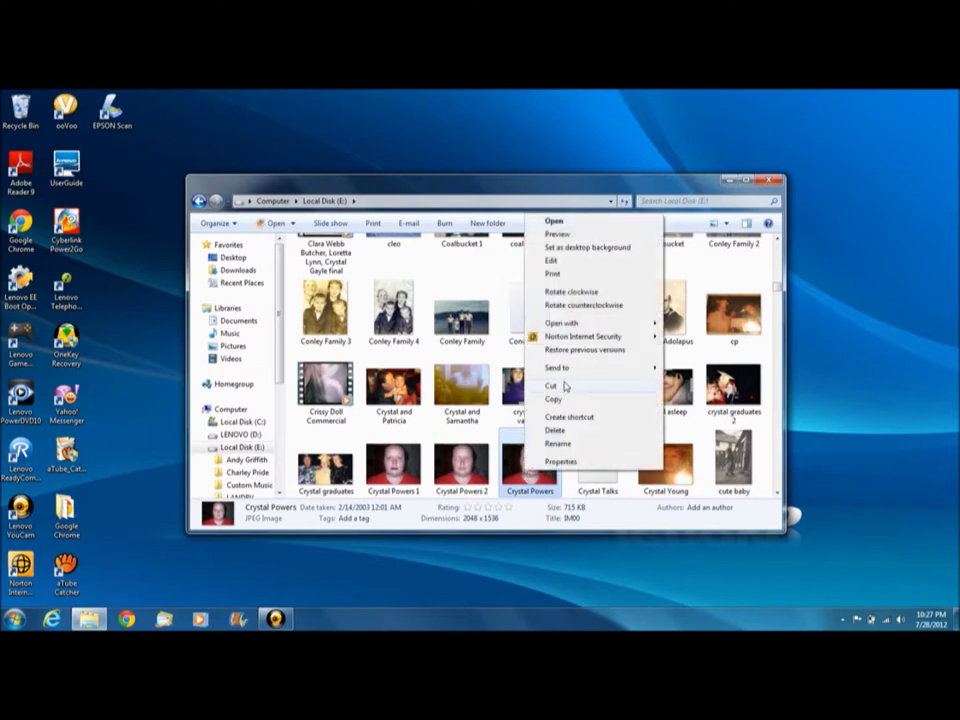
{"action": "mouse_move", "coordinate": [590, 368]}
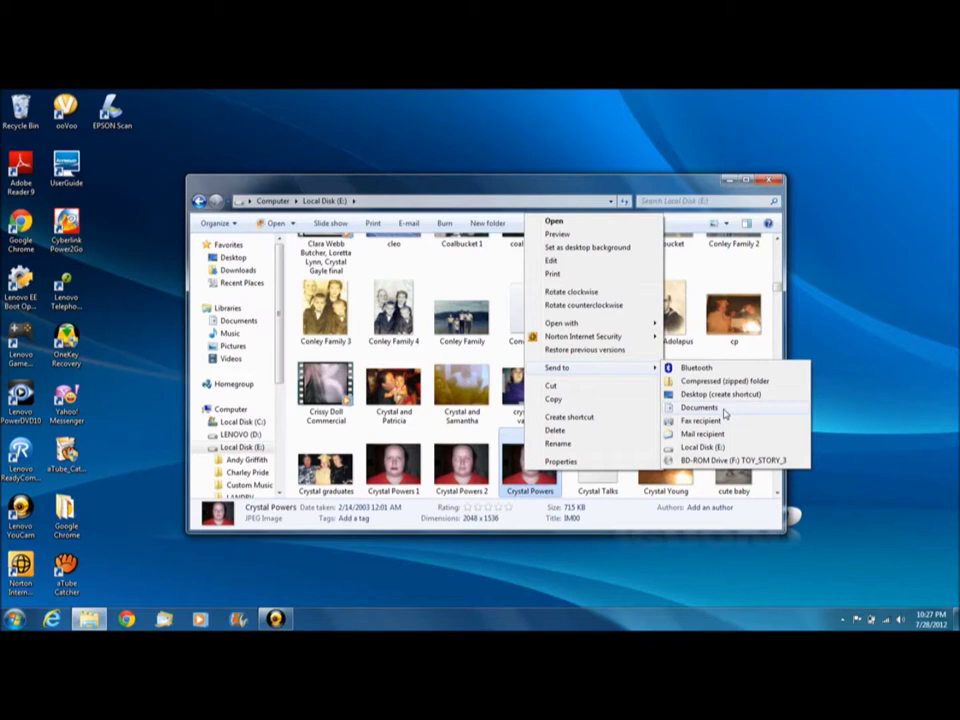
{"action": "left_click", "coordinate": [525, 481]}
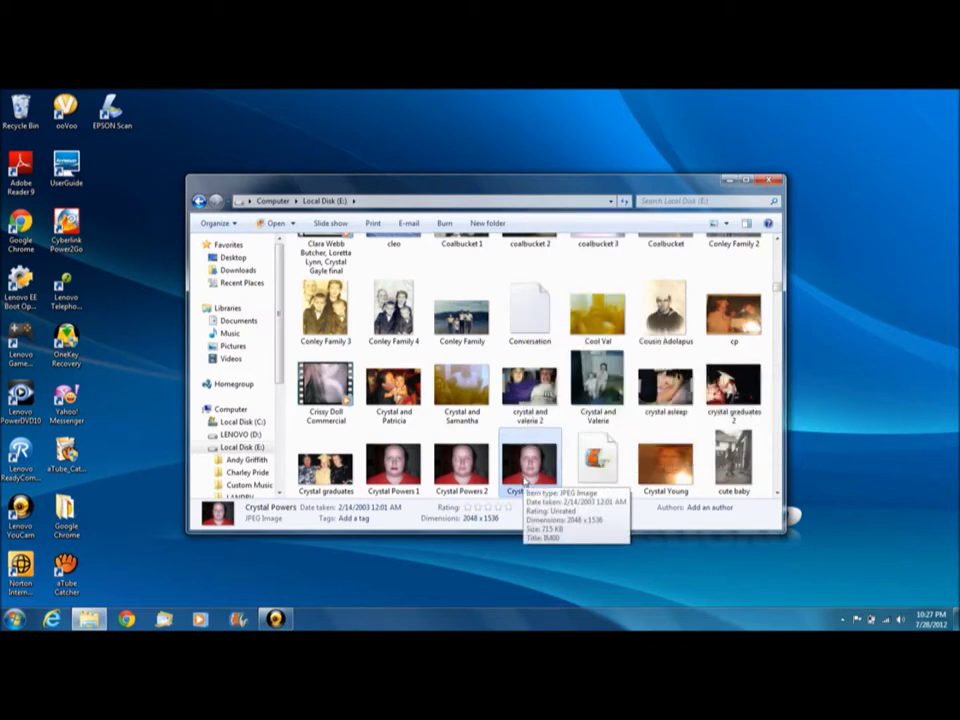
{"action": "left_click_drag", "start_coordinate": [525, 483], "coordinate": [238, 346]}
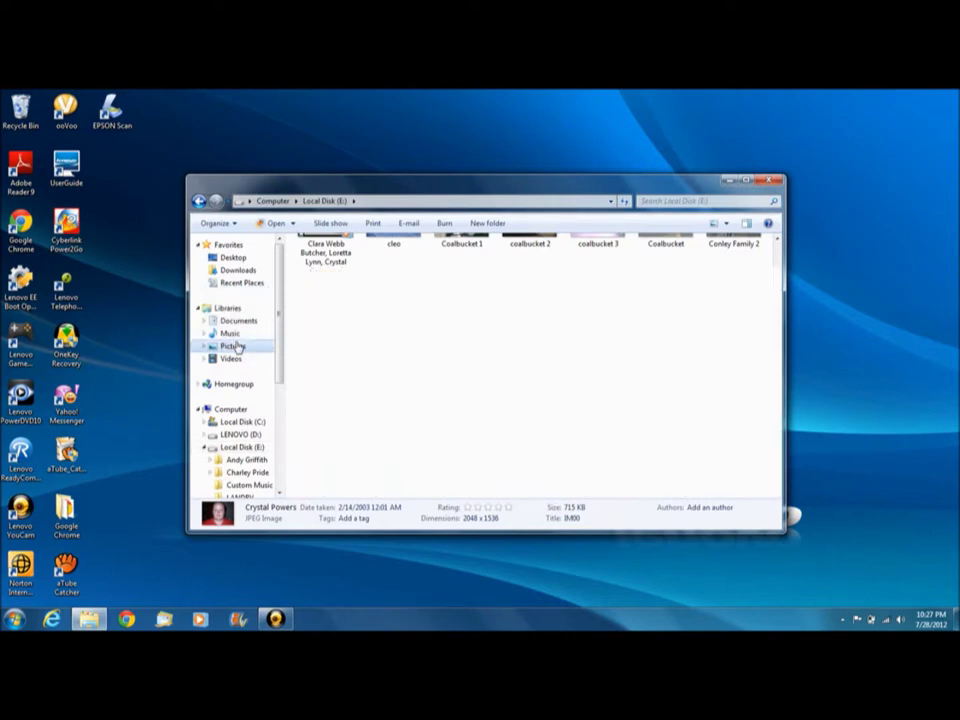
{"action": "left_click", "coordinate": [232, 346]}
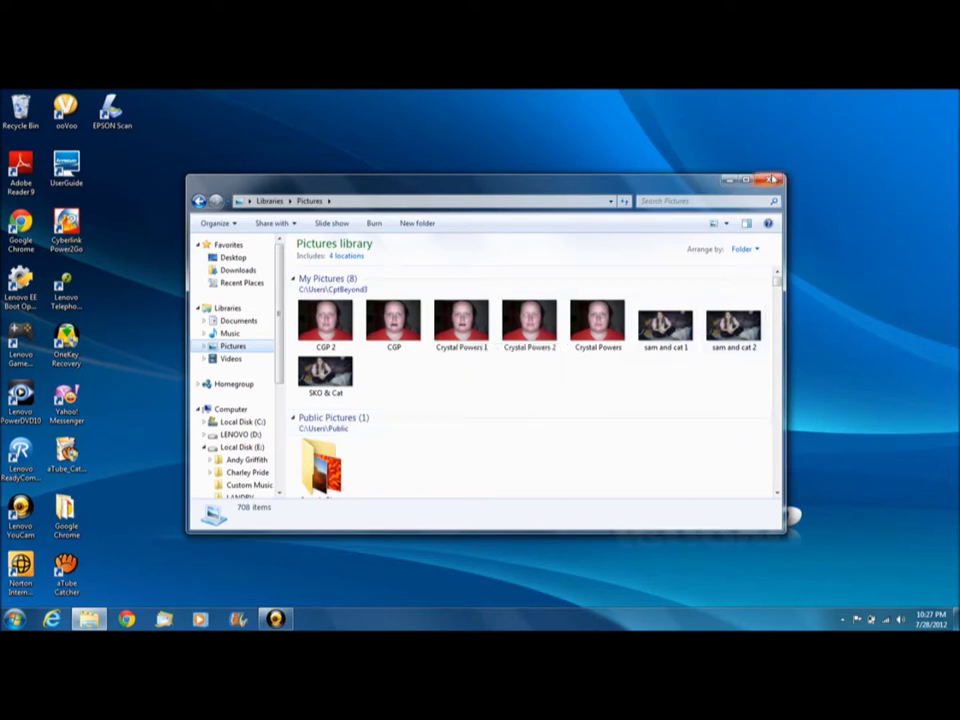
{"action": "left_click", "coordinate": [771, 180]}
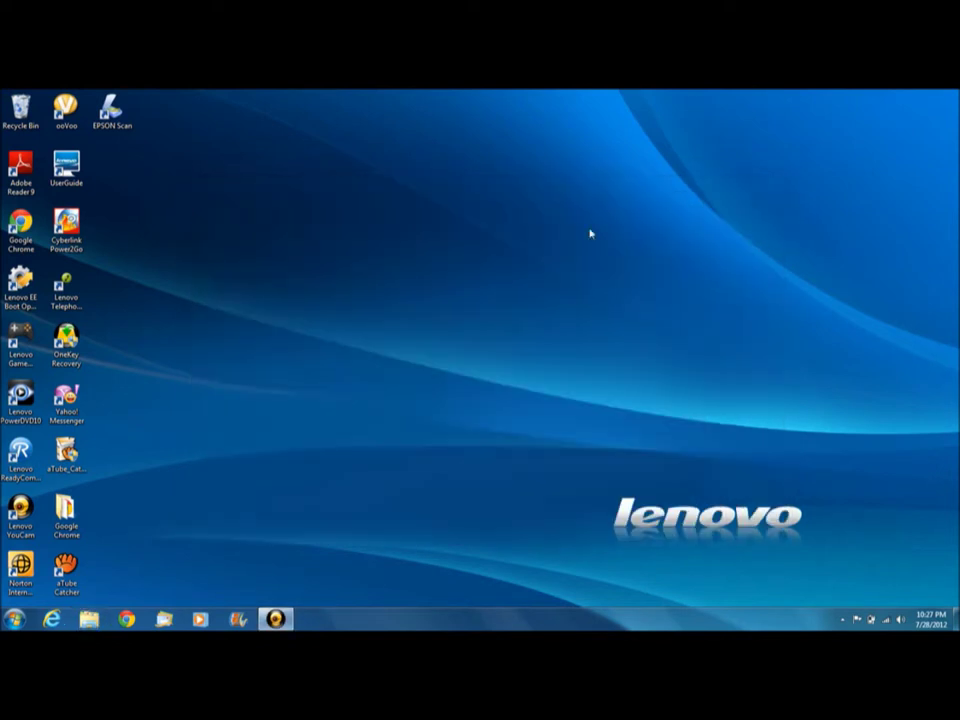
Launch Movie Maker, add the open-eyed face photo, and remove its IM00 caption.
{"action": "left_click", "coordinate": [237, 620]}
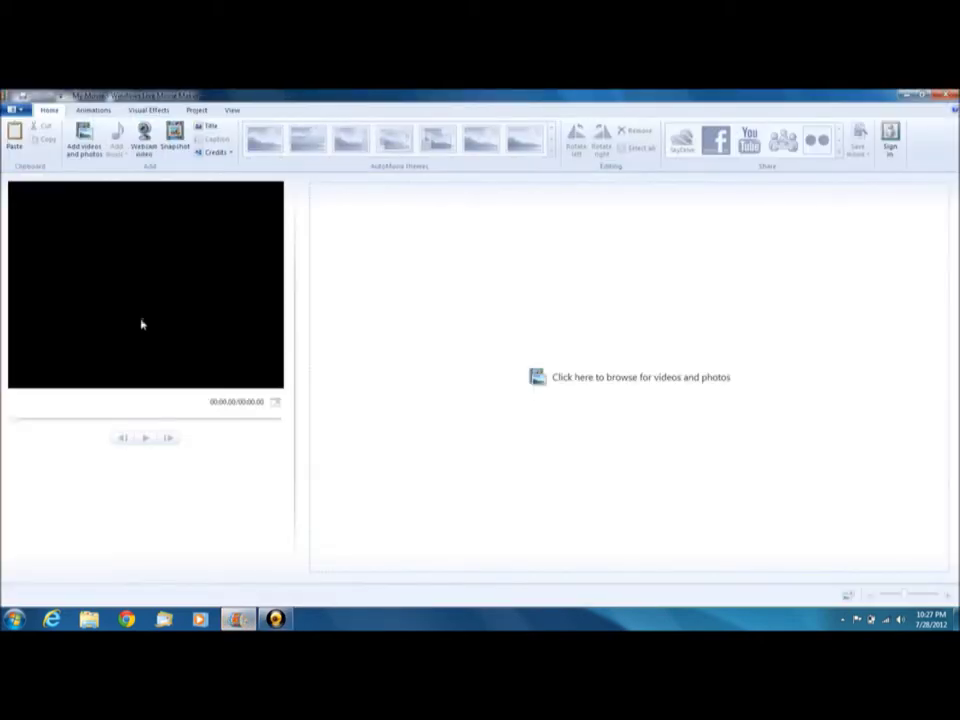
{"action": "left_click", "coordinate": [85, 139]}
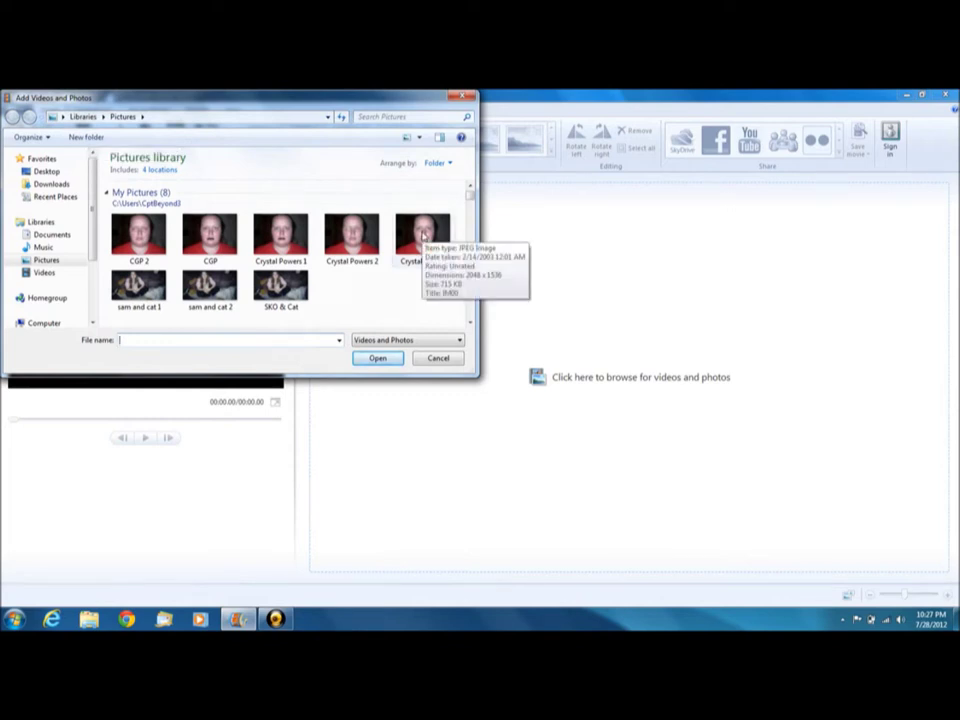
{"action": "double_click", "coordinate": [423, 235]}
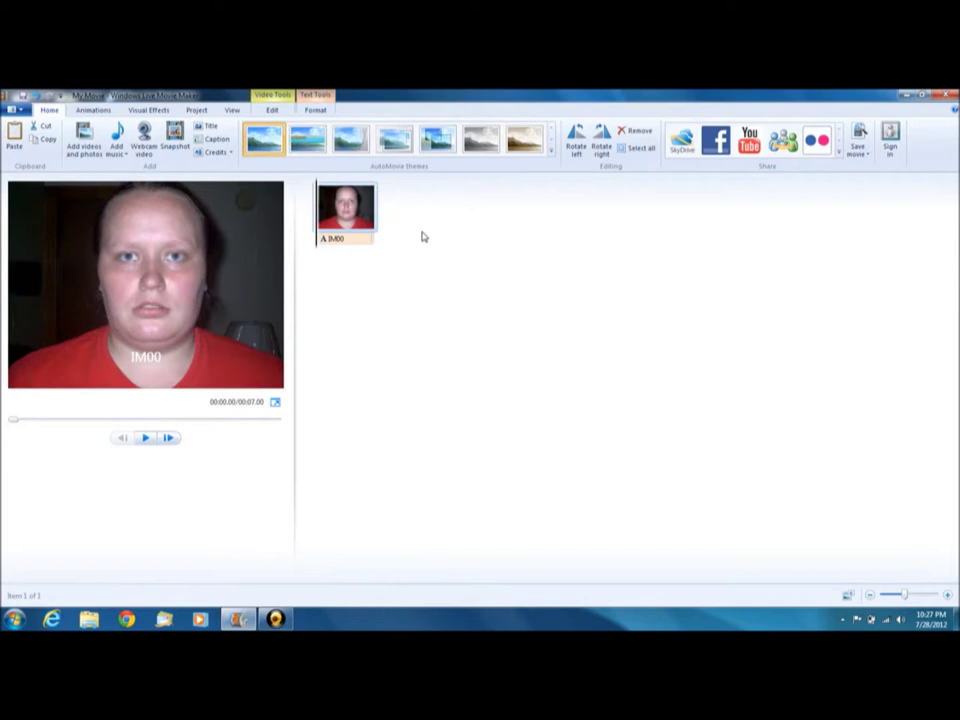
{"action": "right_click", "coordinate": [358, 241]}
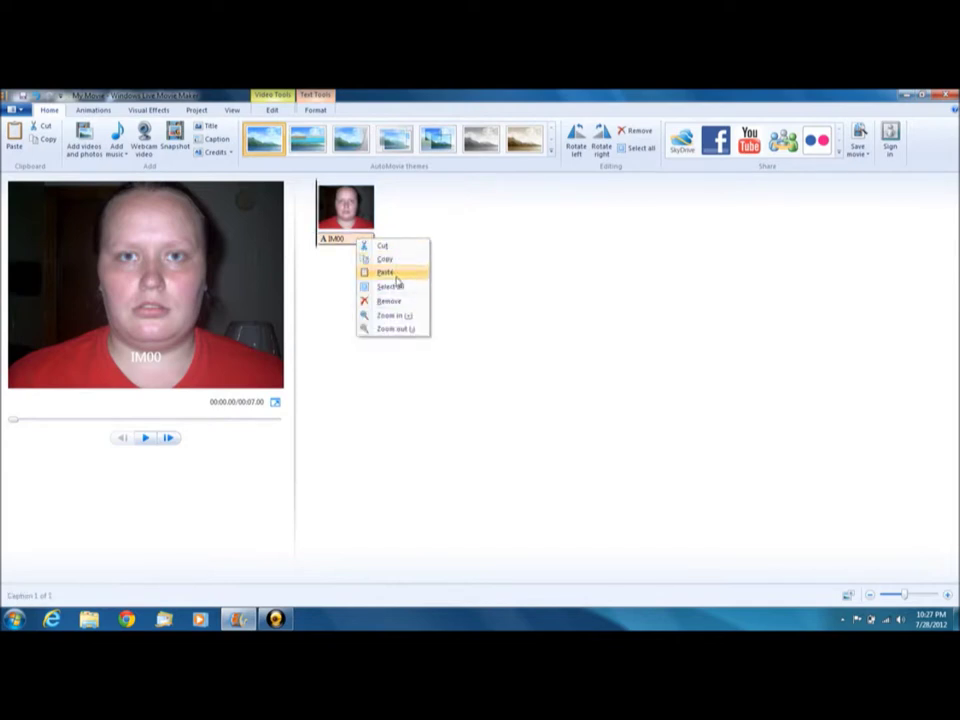
{"action": "left_click", "coordinate": [392, 302]}
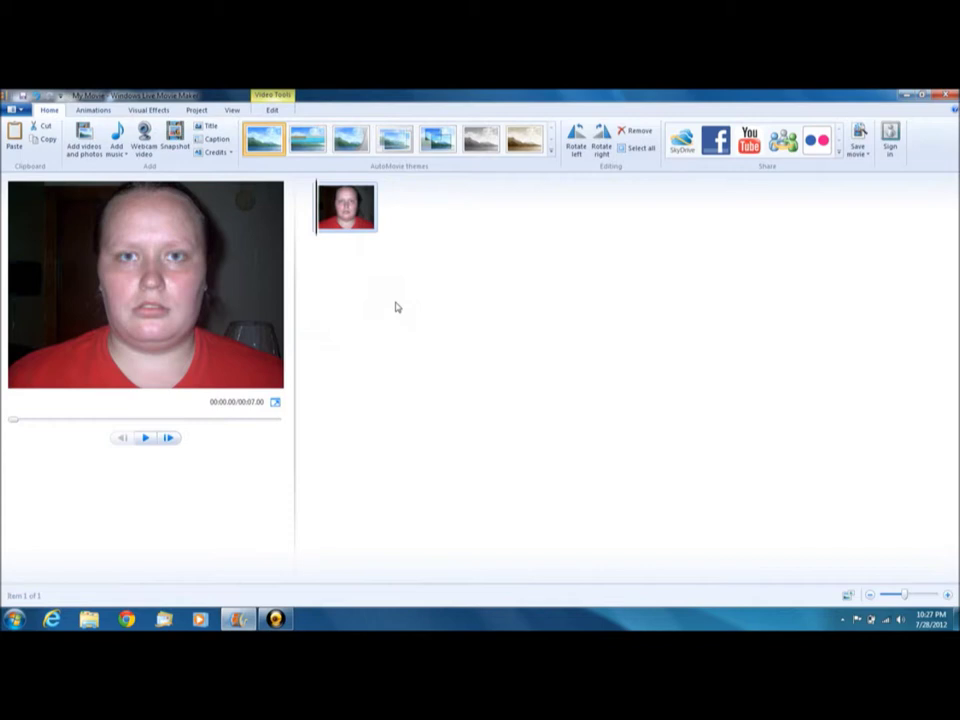
{"action": "left_click", "coordinate": [71, 145]}
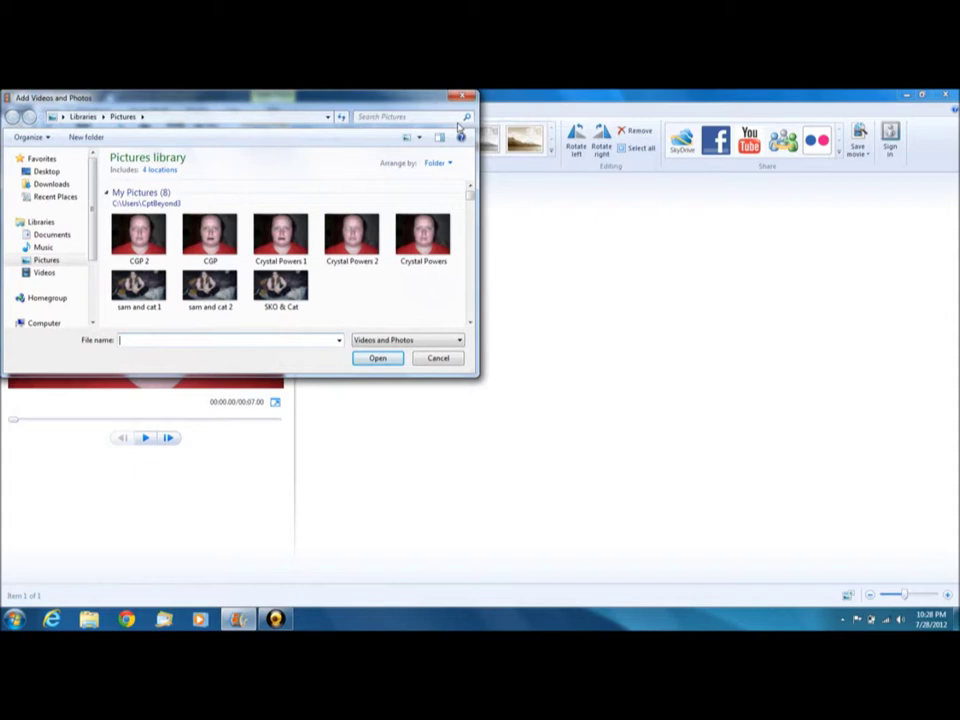
Set the open-eyed photo clip's duration to 4.00 seconds from the preset list.
{"action": "double_click", "coordinate": [421, 262]}
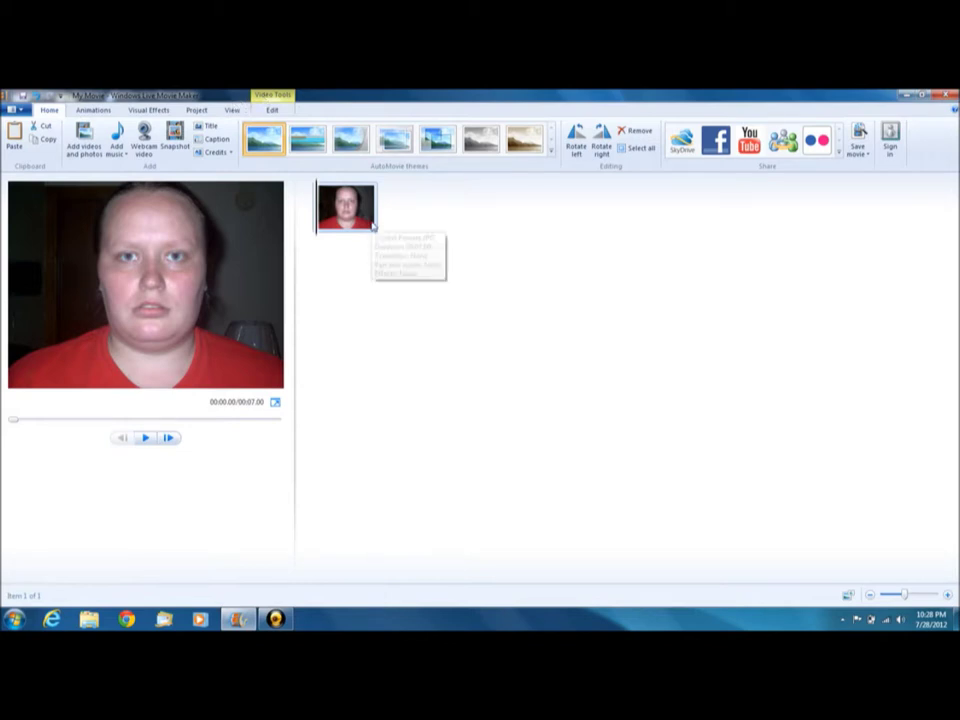
{"action": "left_click", "coordinate": [271, 95]}
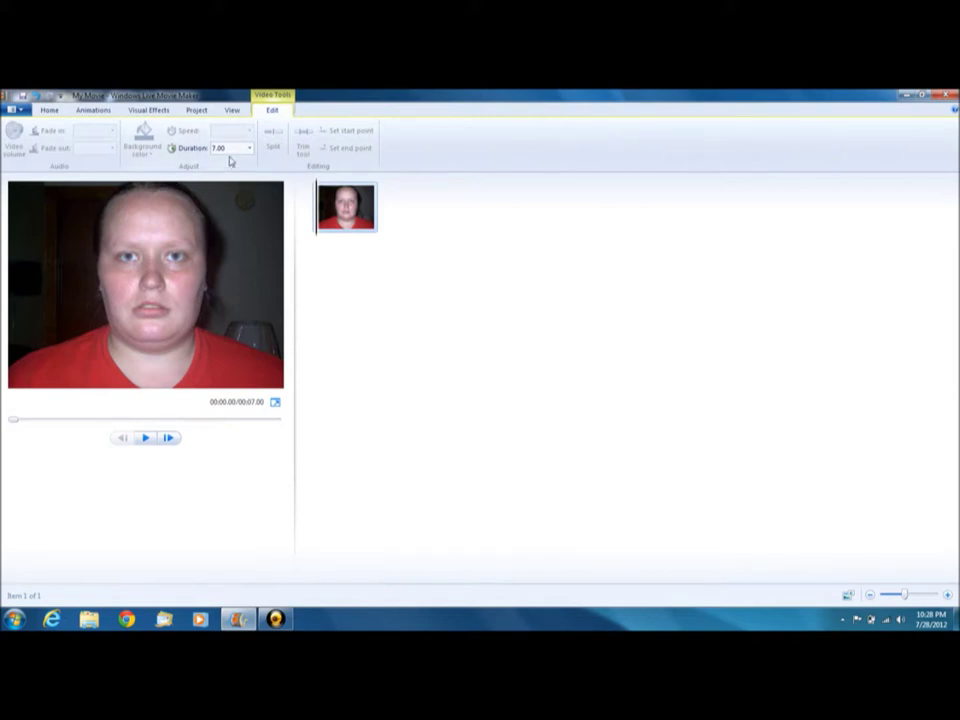
{"action": "left_click", "coordinate": [249, 148]}
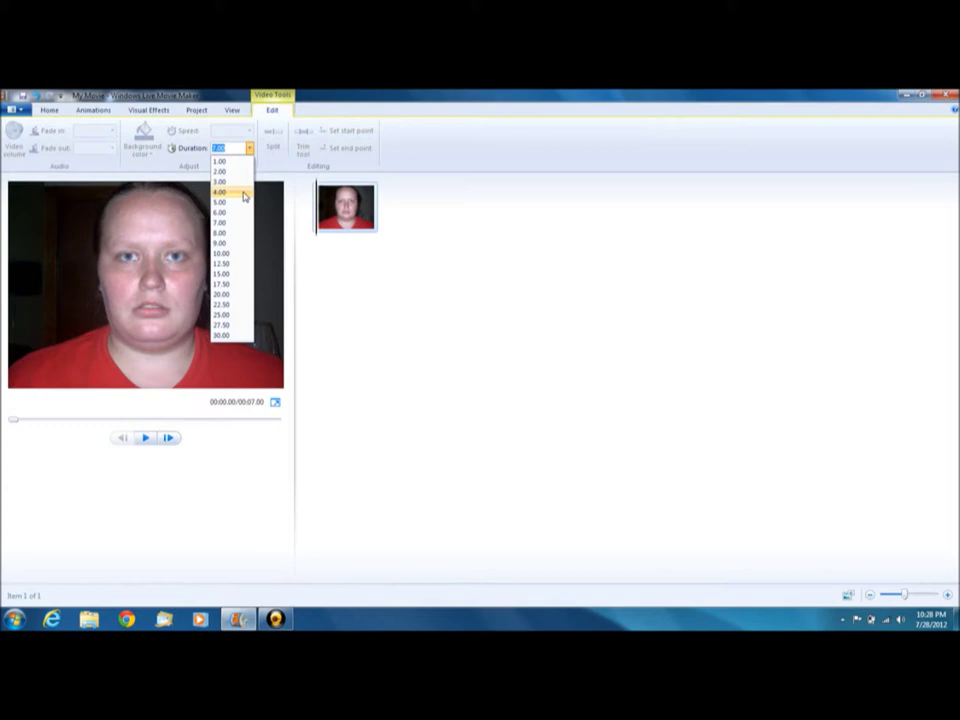
{"action": "left_click", "coordinate": [240, 192]}
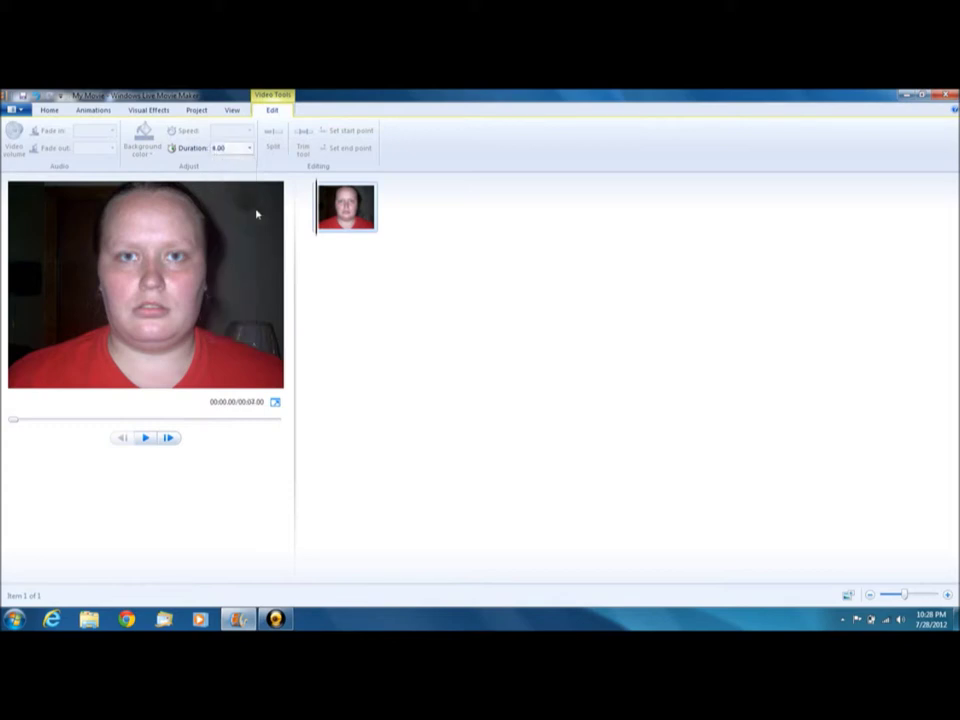
{"action": "left_click", "coordinate": [49, 110]}
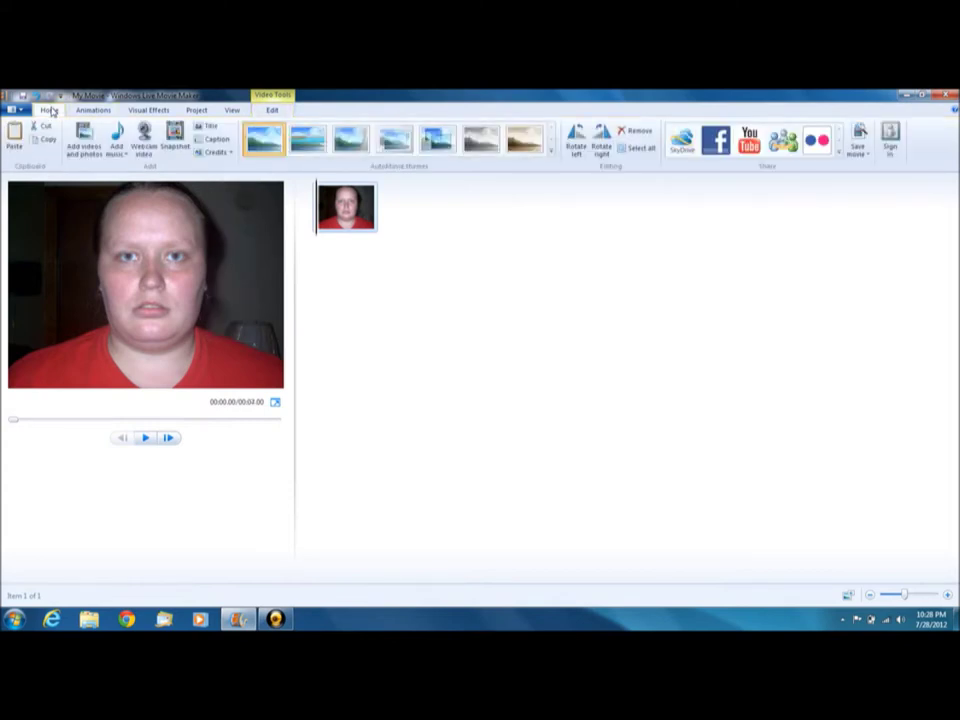
{"action": "left_click", "coordinate": [88, 142]}
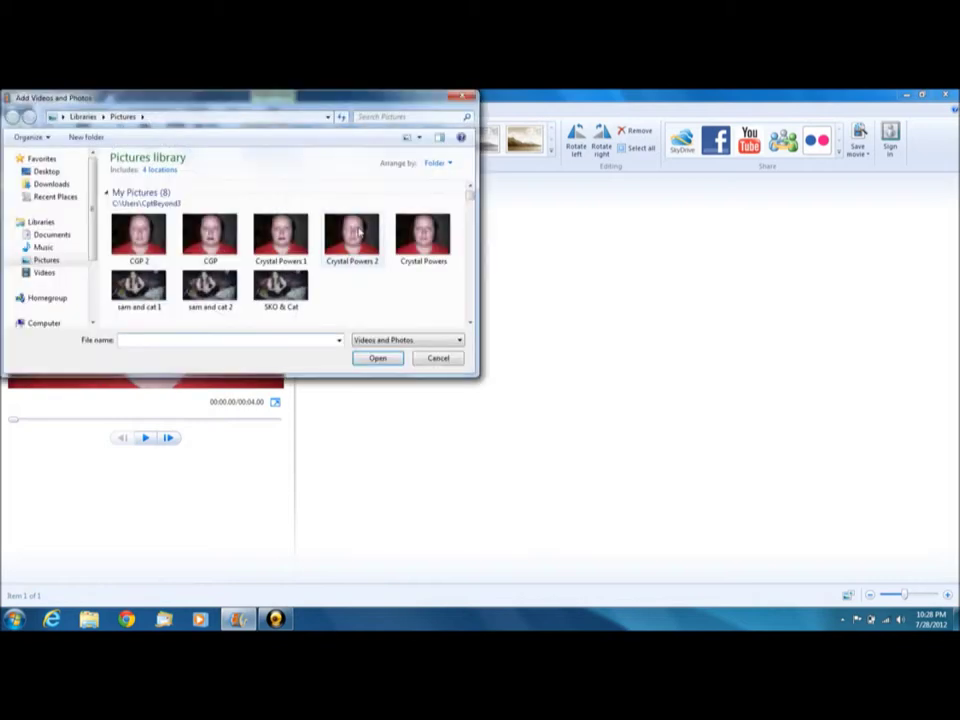
Add the eyes-shut photo as the second clip, remove its IM00 caption, and set duration to .09.
{"action": "double_click", "coordinate": [353, 234]}
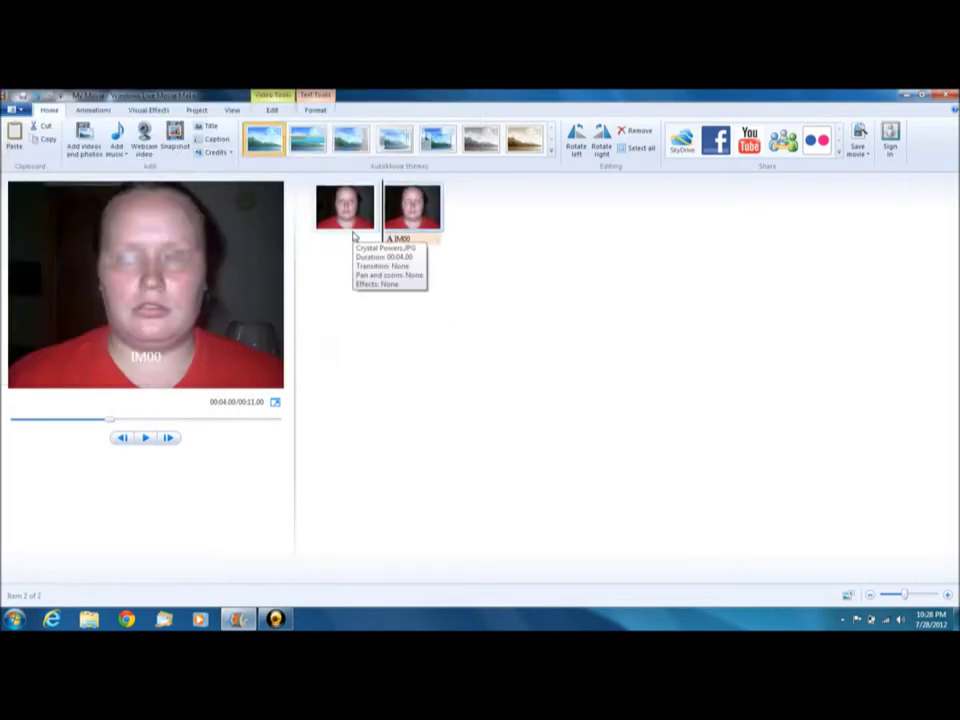
{"action": "right_click", "coordinate": [417, 239]}
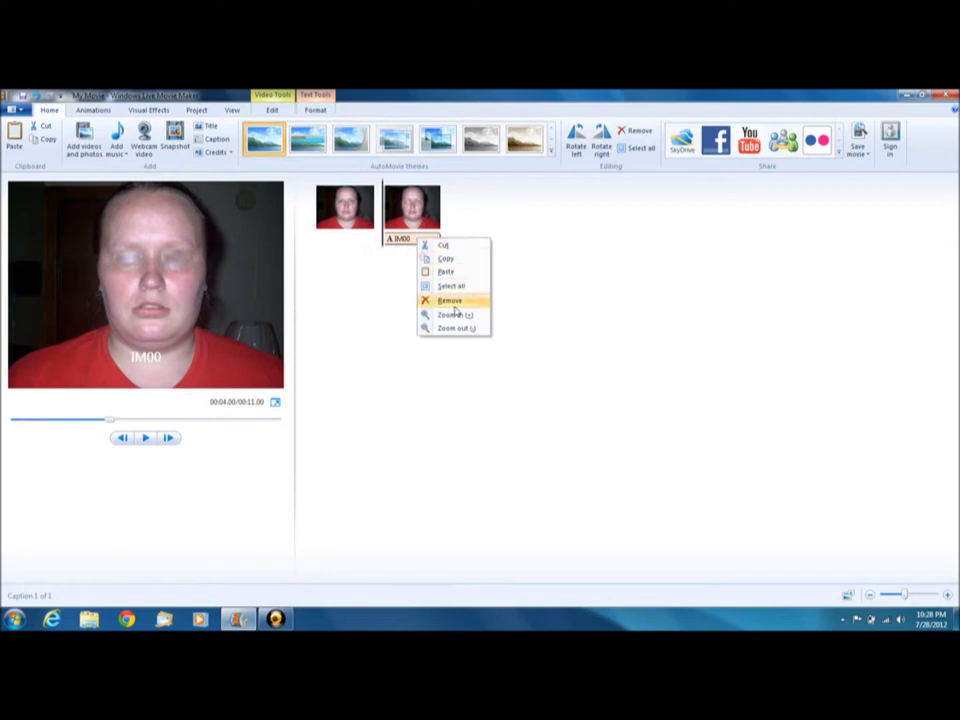
{"action": "left_click", "coordinate": [454, 304]}
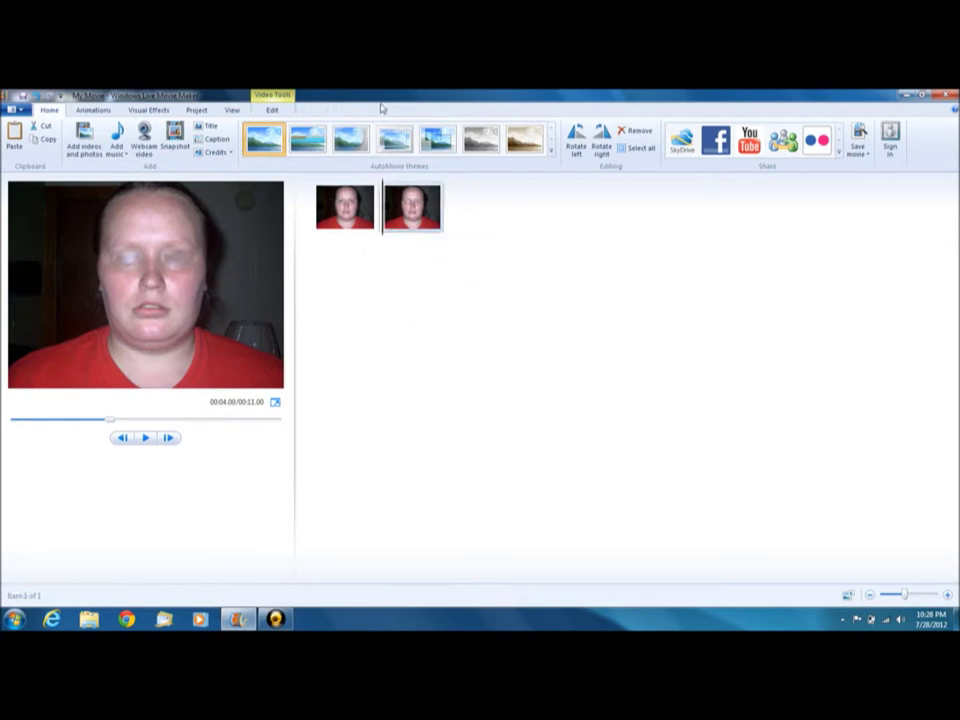
{"action": "left_click", "coordinate": [271, 100]}
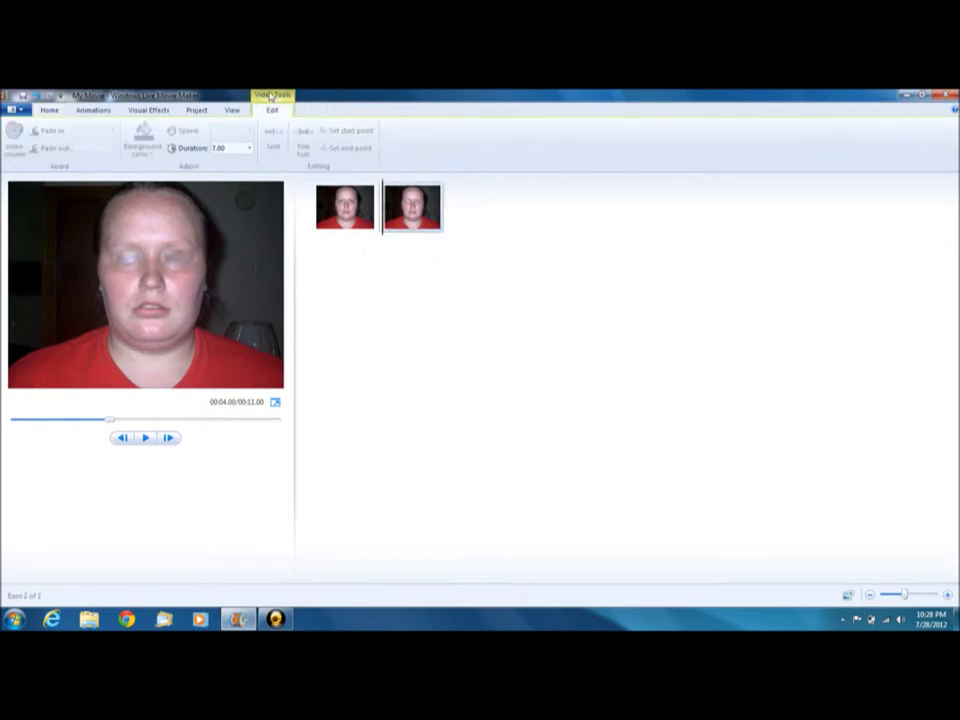
{"action": "left_click", "coordinate": [236, 147]}
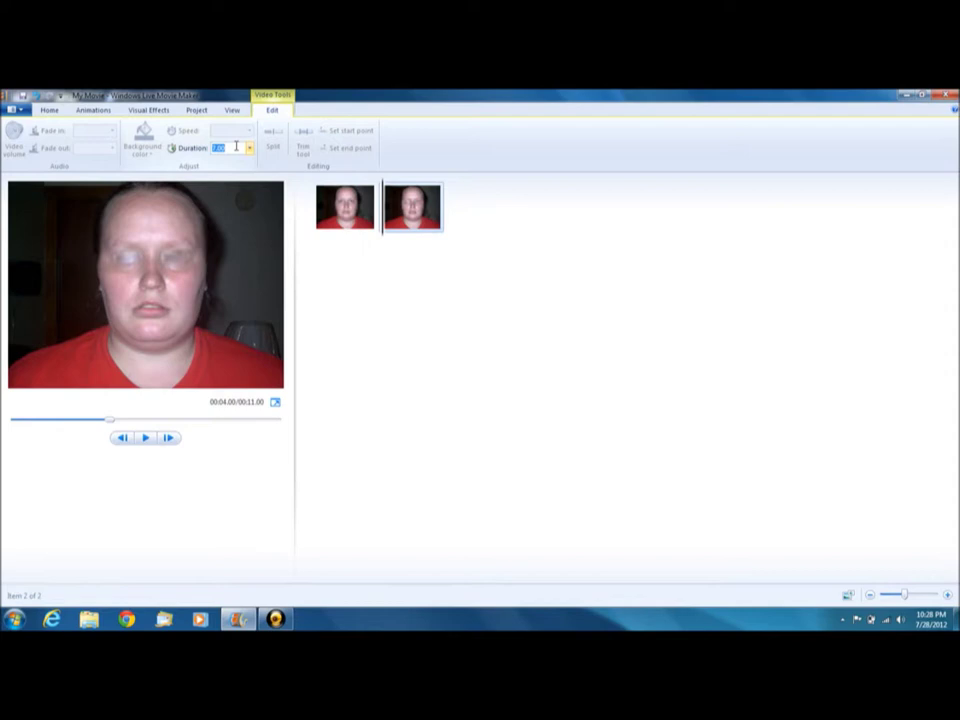
{"action": "type", "text": "10"}
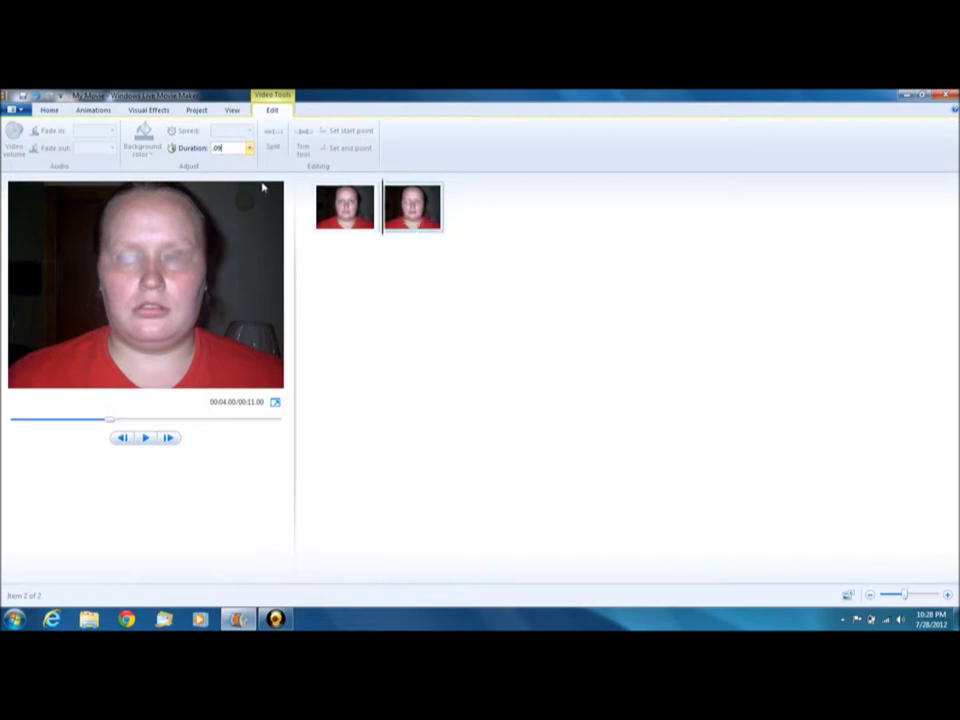
Add an open-eyed photo as the third clip, remove its IM00 caption, and play the preview.
{"action": "left_click", "coordinate": [49, 111]}
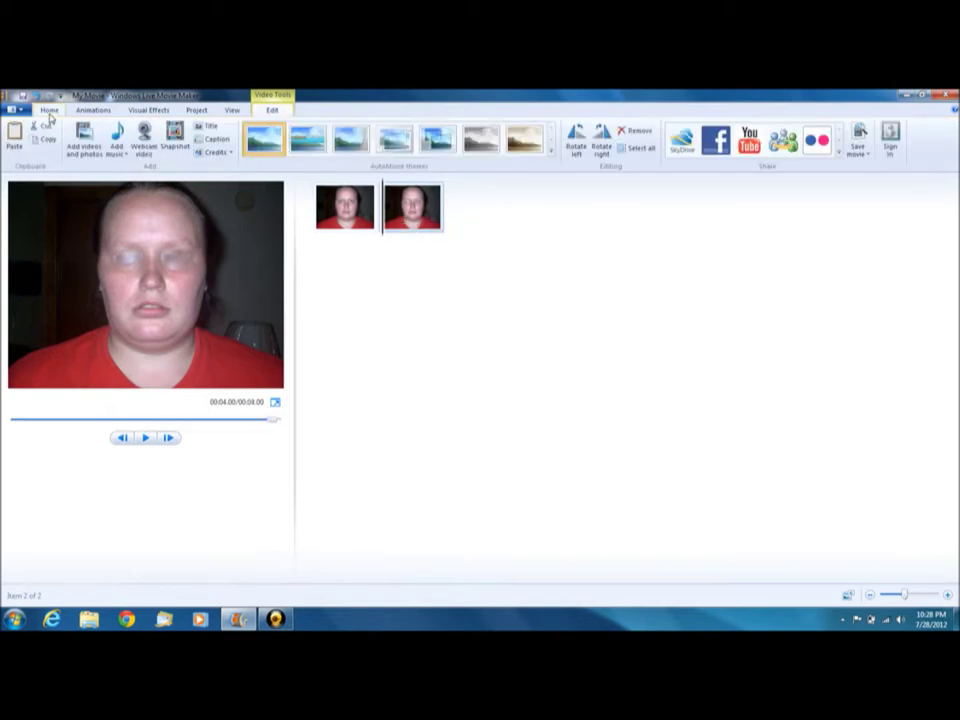
{"action": "left_click", "coordinate": [84, 136]}
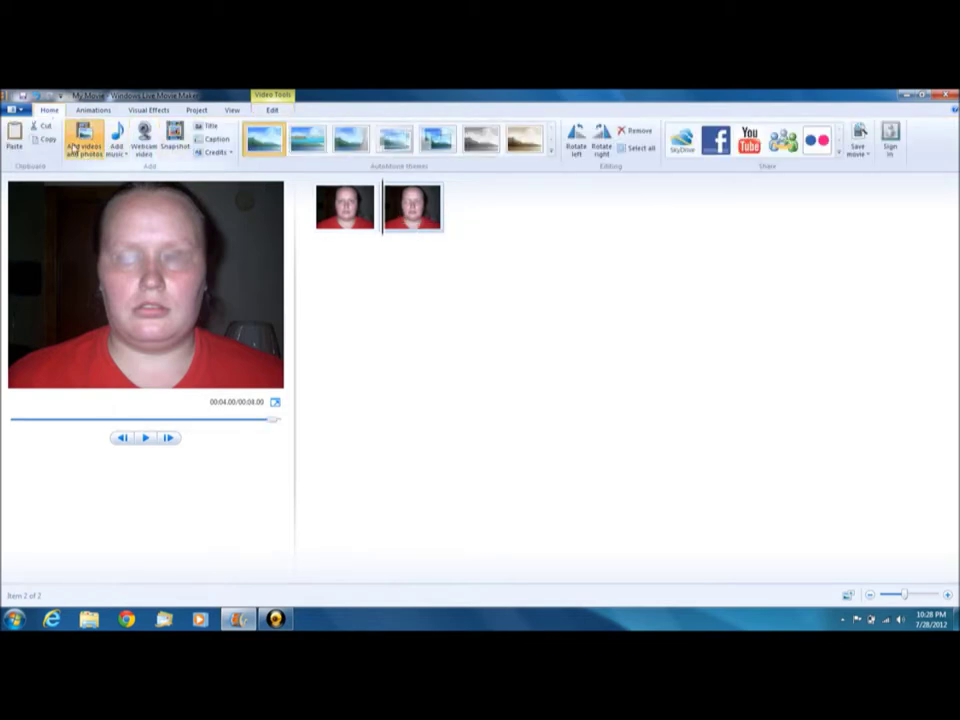
{"action": "double_click", "coordinate": [409, 241]}
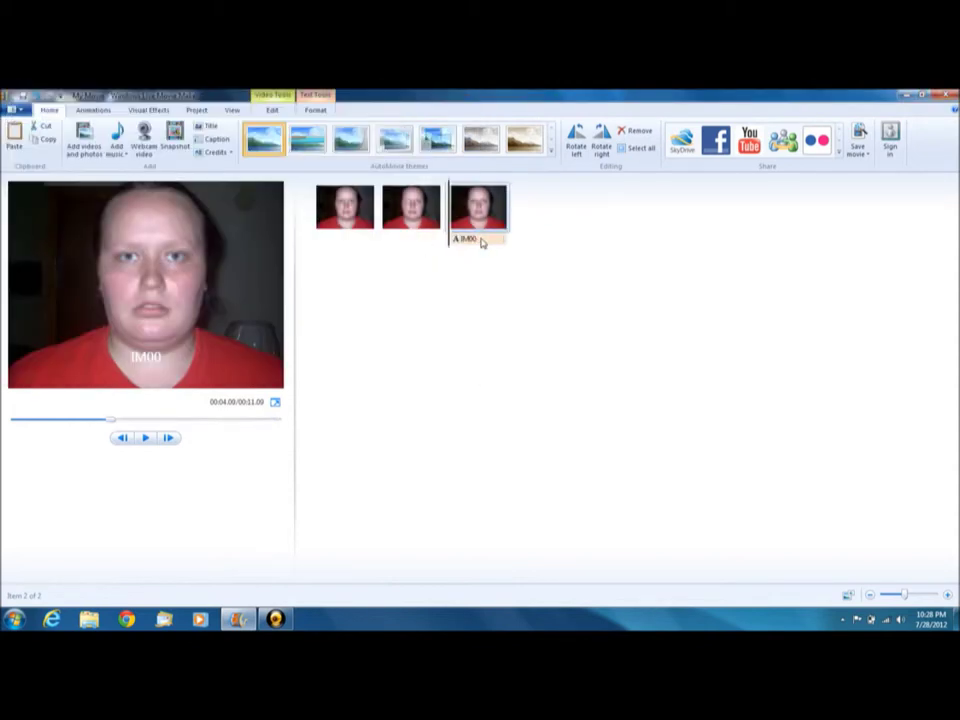
{"action": "right_click", "coordinate": [480, 242]}
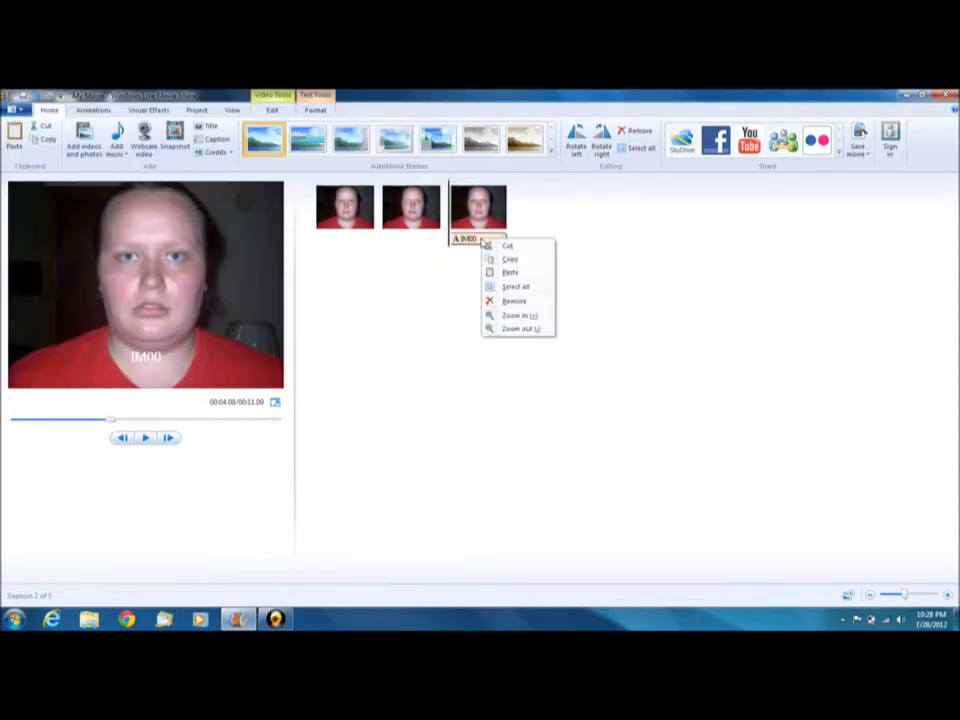
{"action": "left_click", "coordinate": [514, 302]}
{"action": "left_click", "coordinate": [342, 220]}
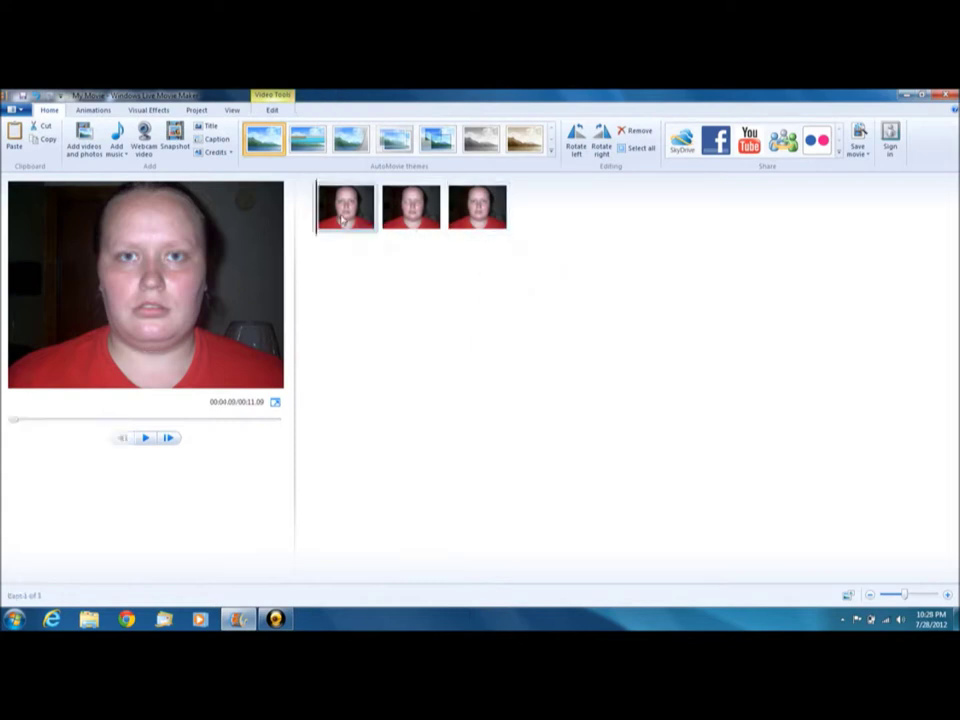
{"action": "key", "text": "space"}
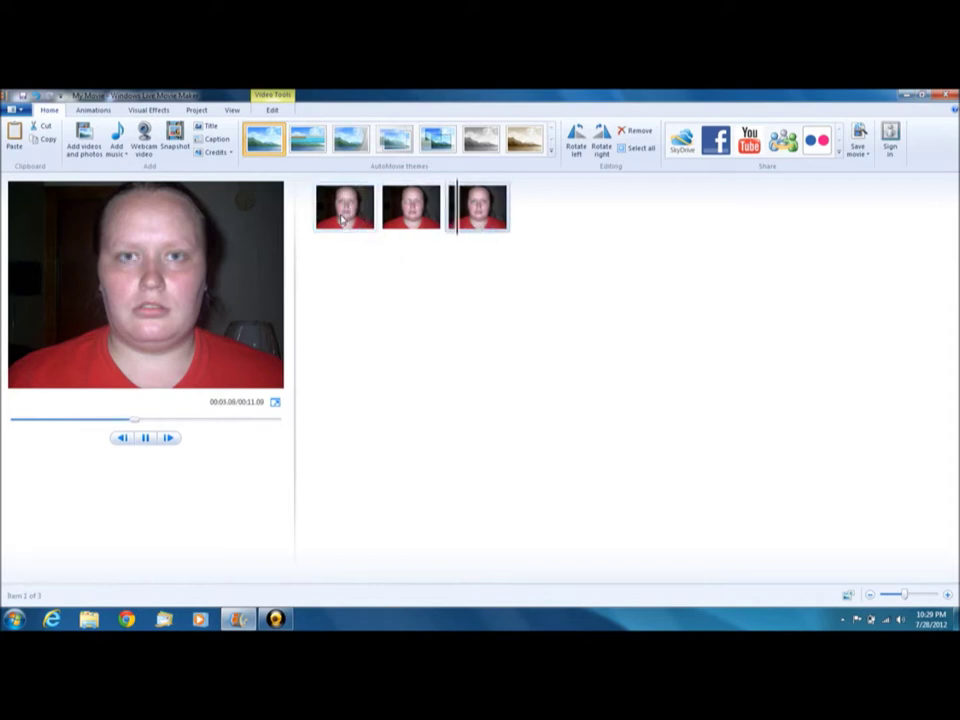
Shorten the first clip to 2.00 seconds, preview, and clear the third clip's 7.00 duration.
{"action": "left_click", "coordinate": [147, 446]}
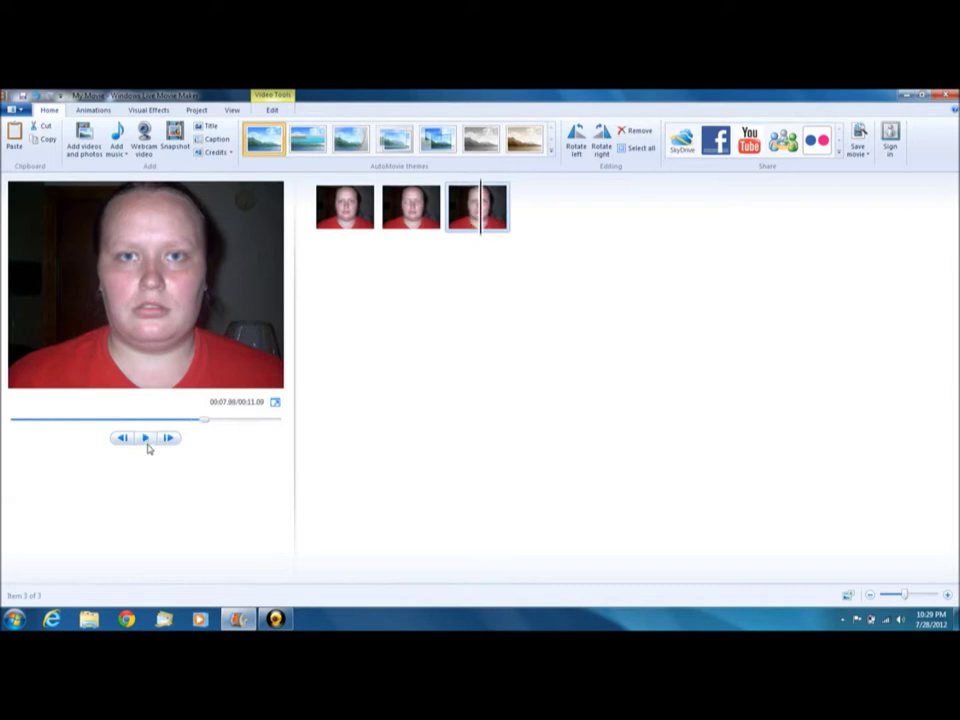
{"action": "left_click", "coordinate": [361, 212]}
{"action": "left_click", "coordinate": [272, 107]}
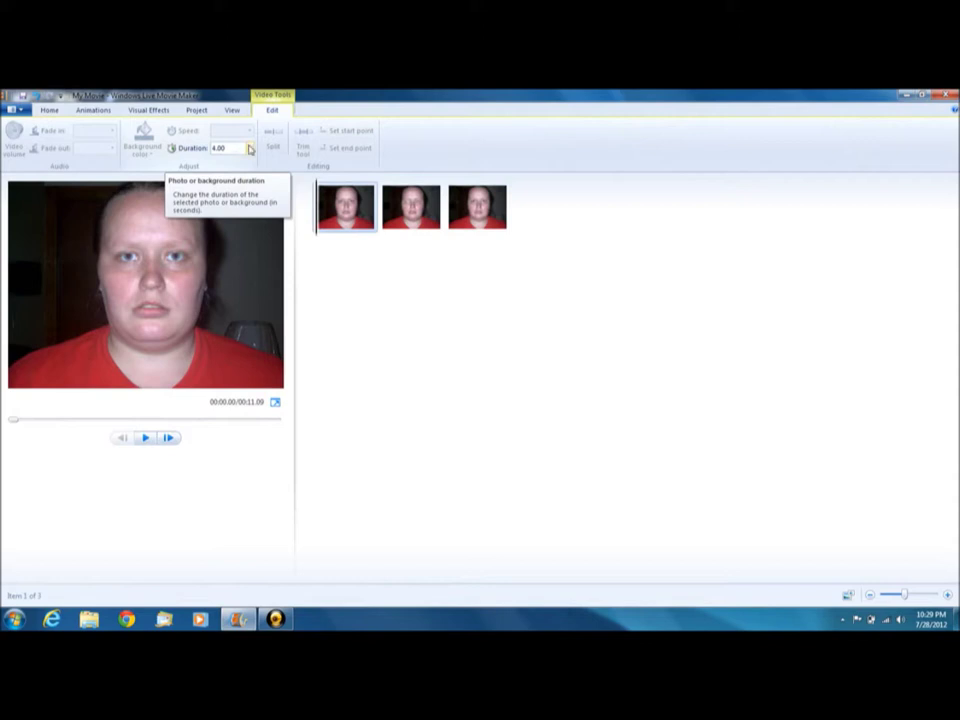
{"action": "left_click", "coordinate": [250, 148]}
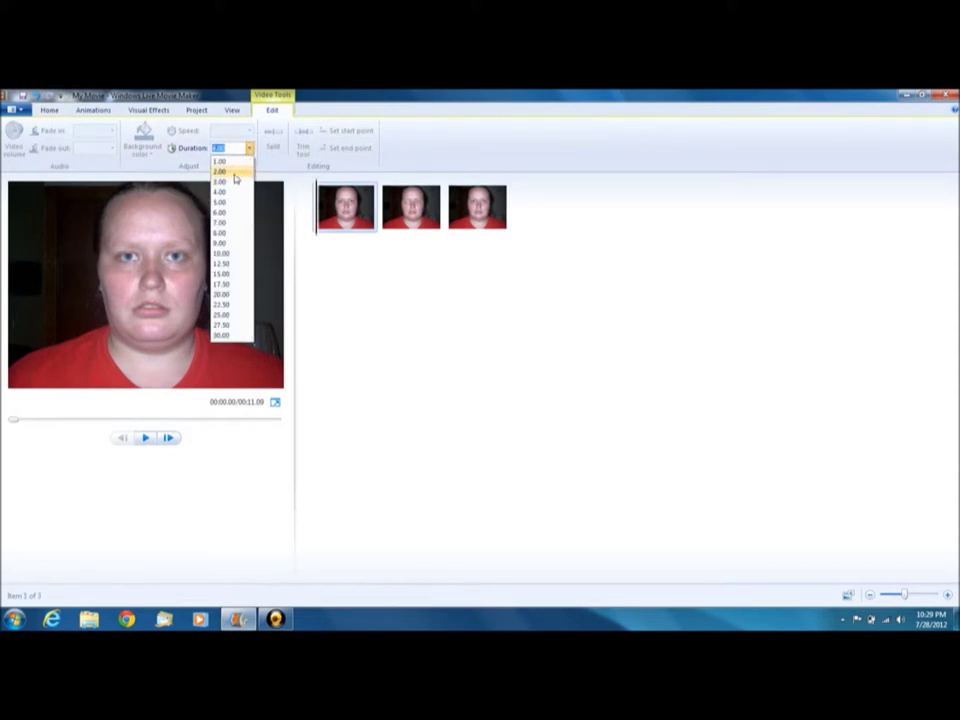
{"action": "left_click", "coordinate": [234, 173]}
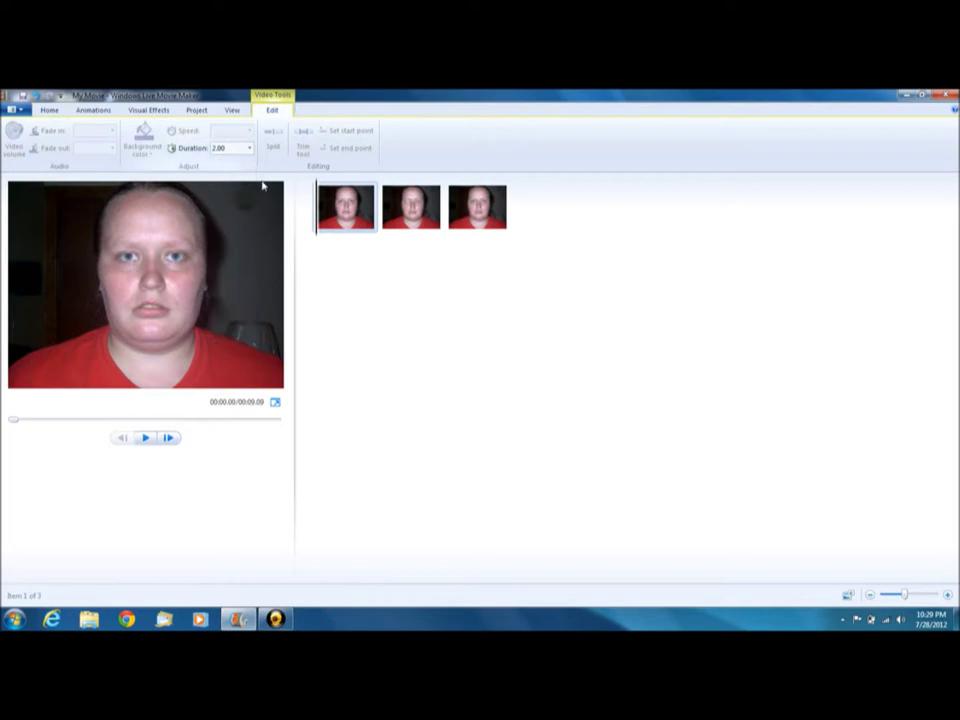
{"action": "left_click", "coordinate": [144, 439]}
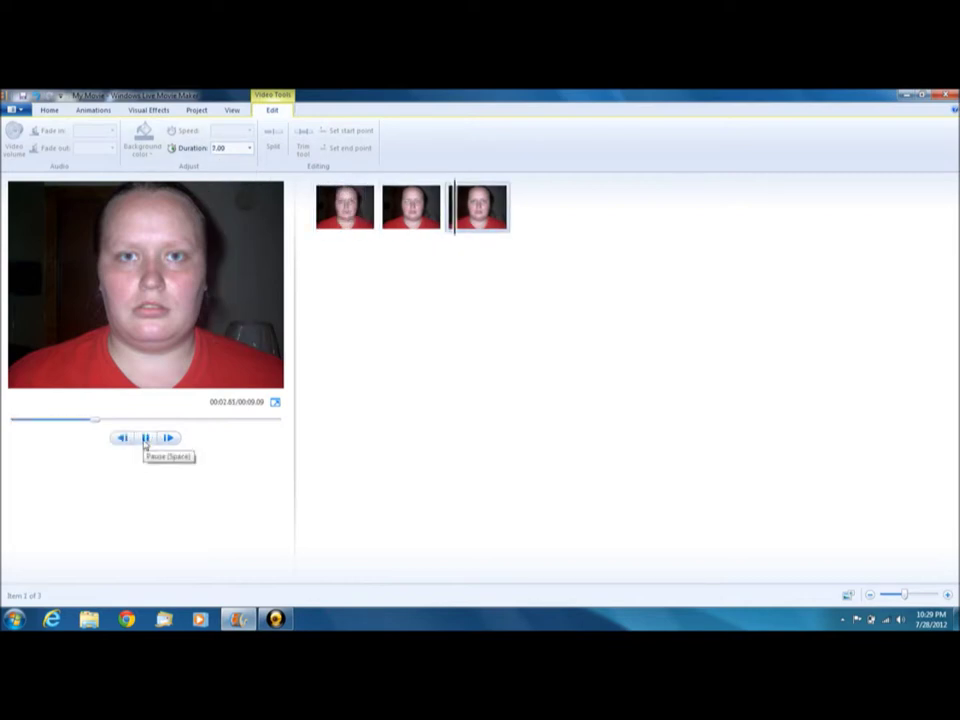
{"action": "left_click", "coordinate": [230, 148]}
{"action": "key", "text": "BackSpace"}
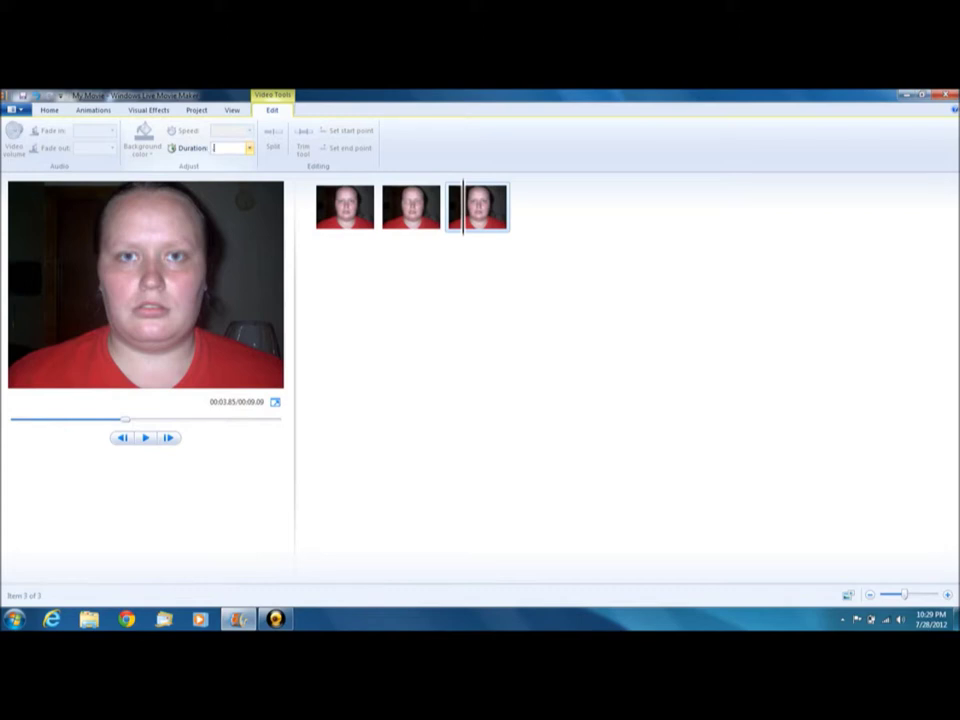
Set the first clip to 0.25 seconds and drag the eyes-shut clip to the end.
{"action": "left_click", "coordinate": [331, 213]}
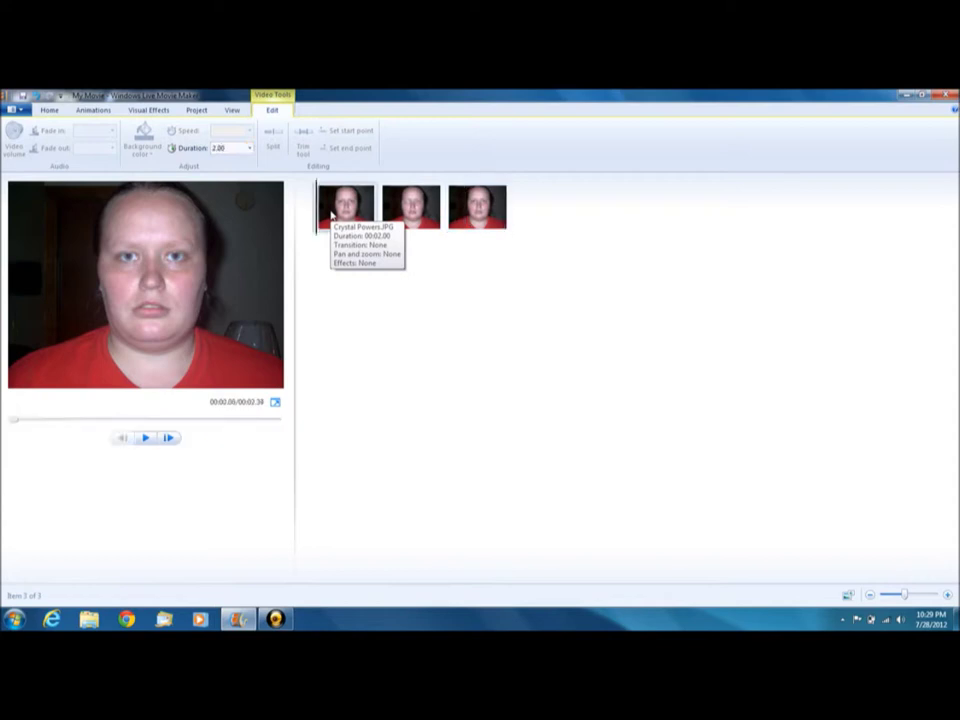
{"action": "left_click", "coordinate": [243, 148]}
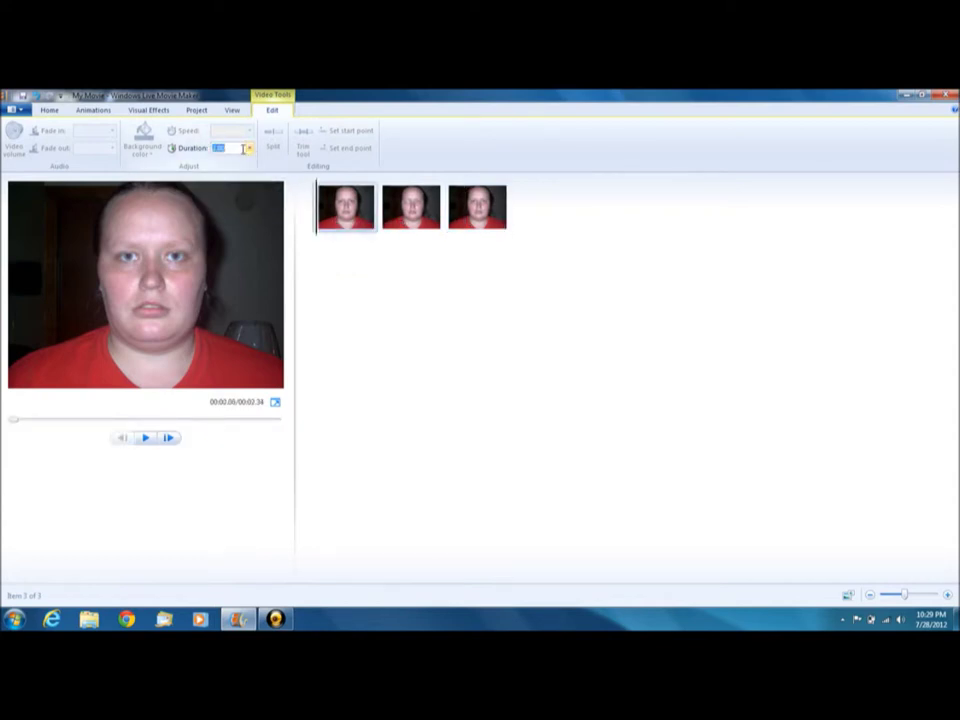
{"action": "type", "text": ".25"}
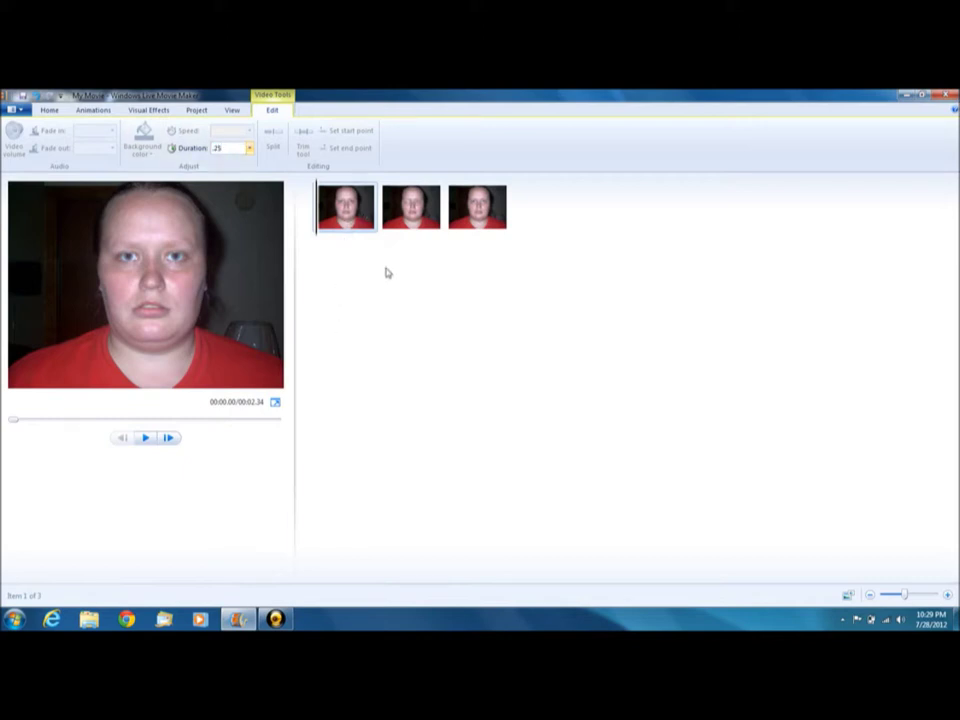
{"action": "left_click", "coordinate": [411, 207]}
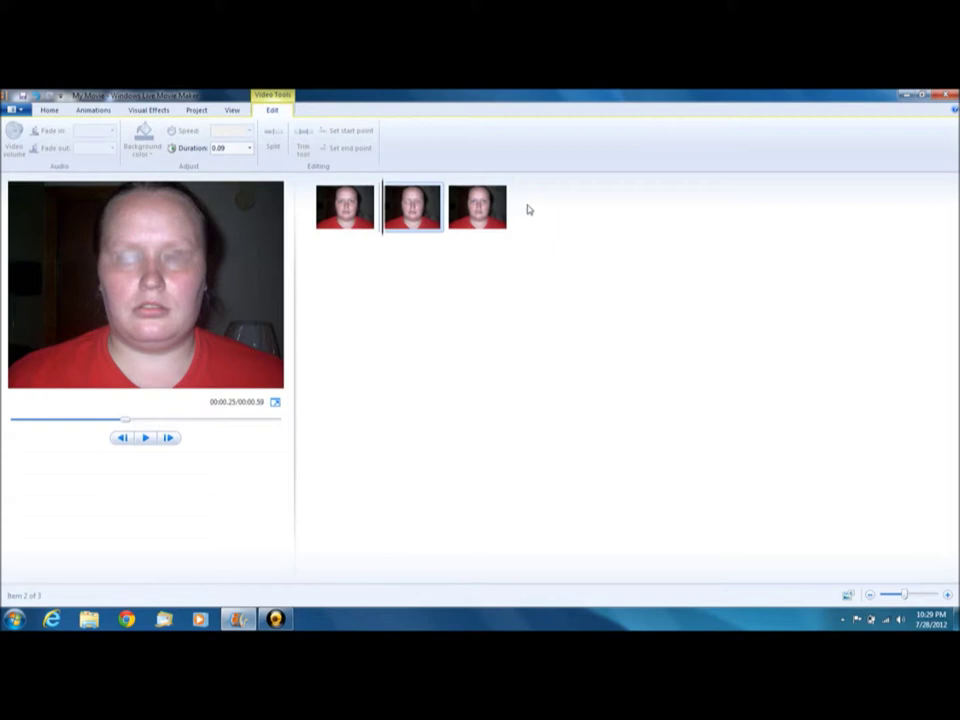
{"action": "left_click_drag", "start_coordinate": [414, 210], "coordinate": [527, 221]}
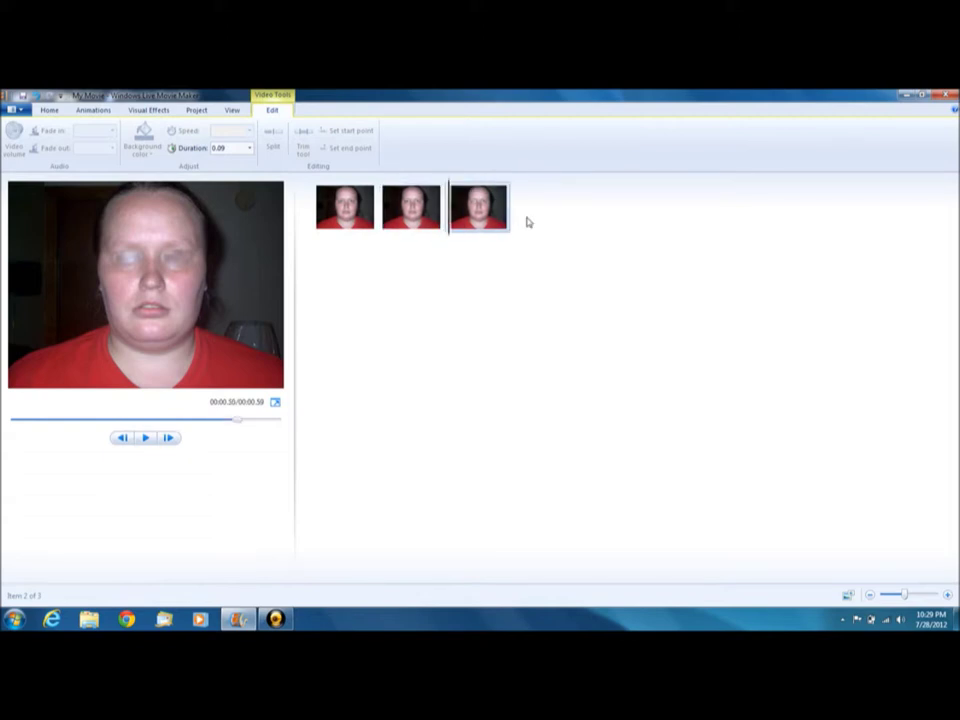
{"action": "left_click", "coordinate": [346, 222]}
Copy the open-eyed first clip, paste three copies, and preview the storyboard.
{"action": "right_click", "coordinate": [346, 224]}
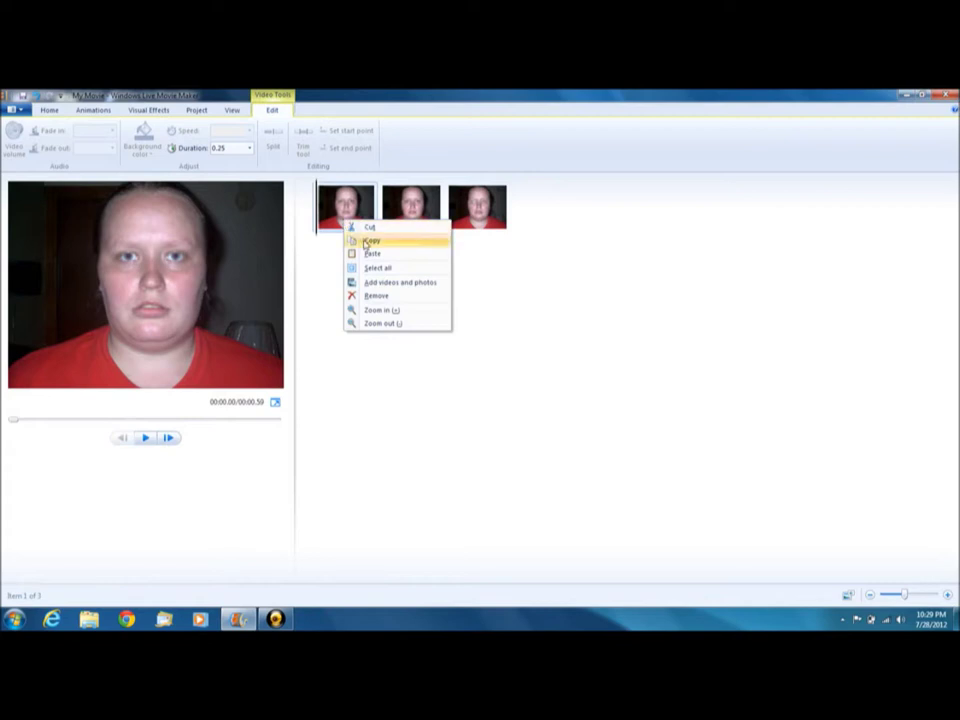
{"action": "left_click", "coordinate": [368, 241]}
{"action": "right_click", "coordinate": [367, 210]}
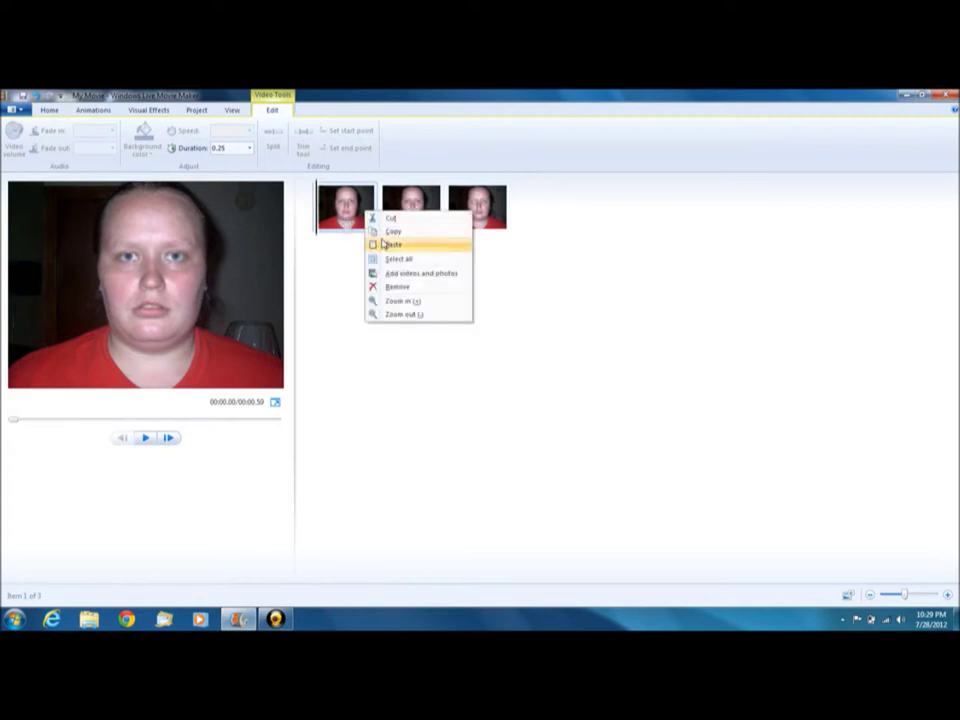
{"action": "left_click", "coordinate": [390, 245]}
{"action": "right_click", "coordinate": [368, 214]}
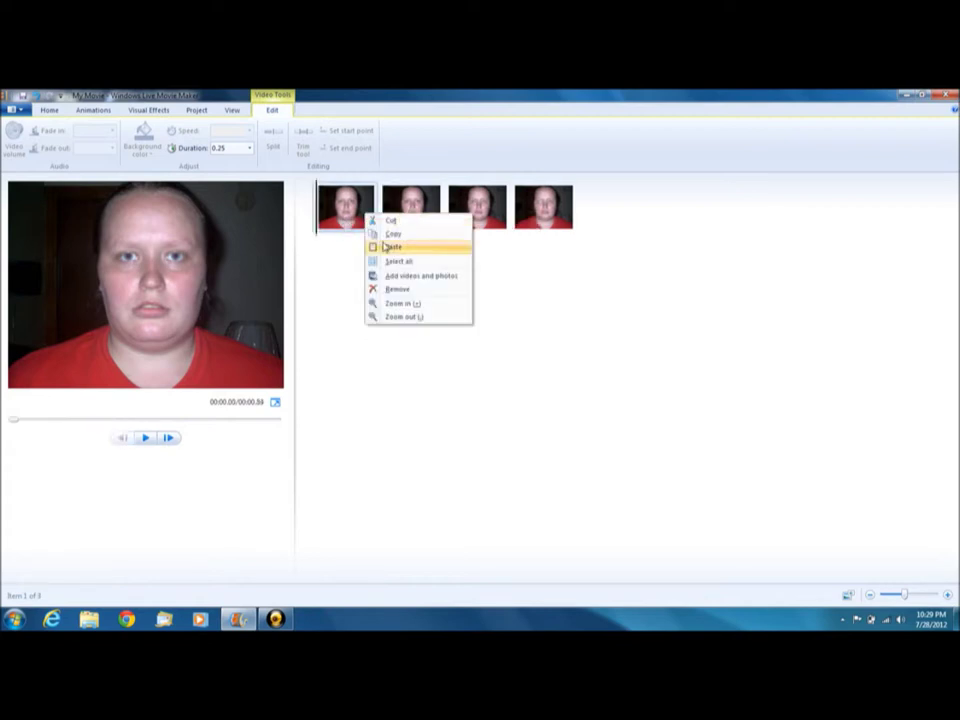
{"action": "left_click", "coordinate": [386, 247]}
{"action": "right_click", "coordinate": [367, 214]}
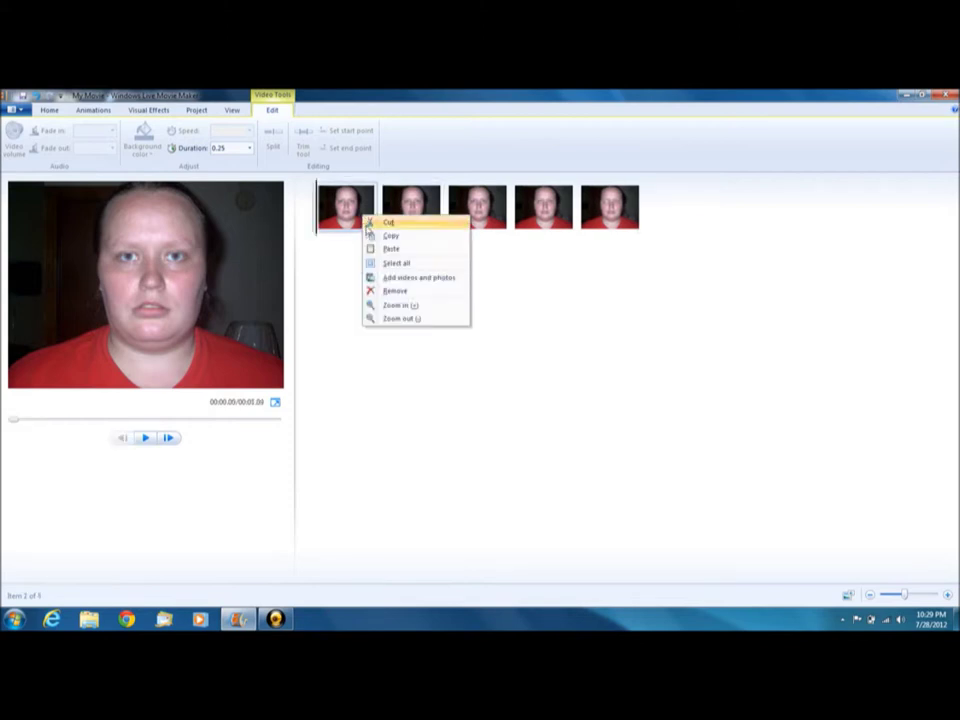
{"action": "left_click", "coordinate": [384, 250]}
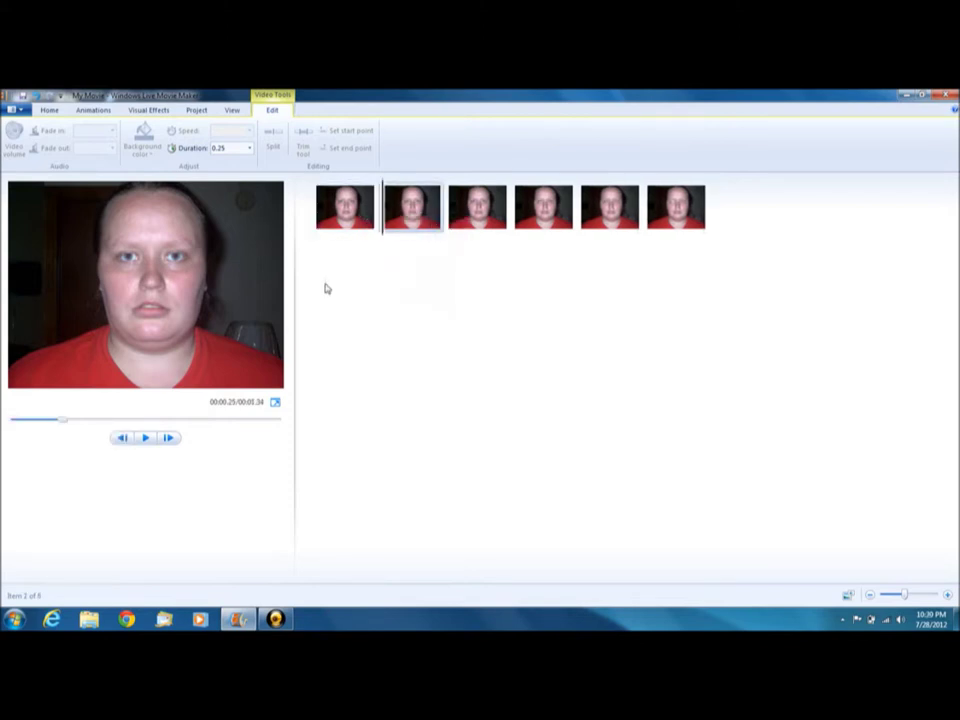
{"action": "left_click", "coordinate": [146, 438]}
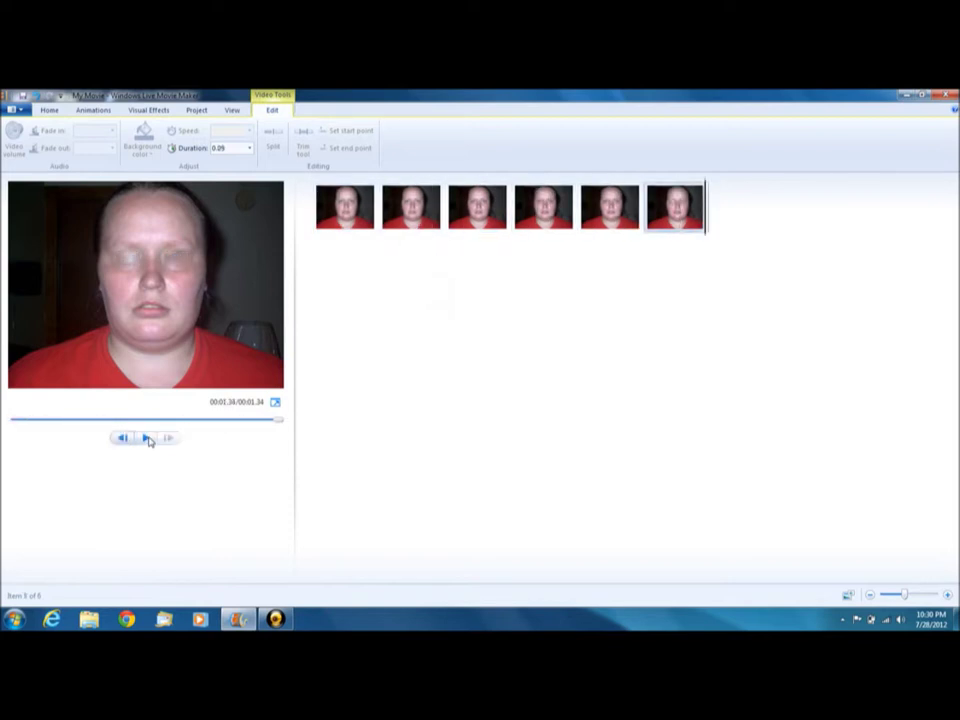
Paste four more copies at the end, bringing the storyboard to ten clips.
{"action": "right_click", "coordinate": [701, 207]}
{"action": "left_click", "coordinate": [730, 237]}
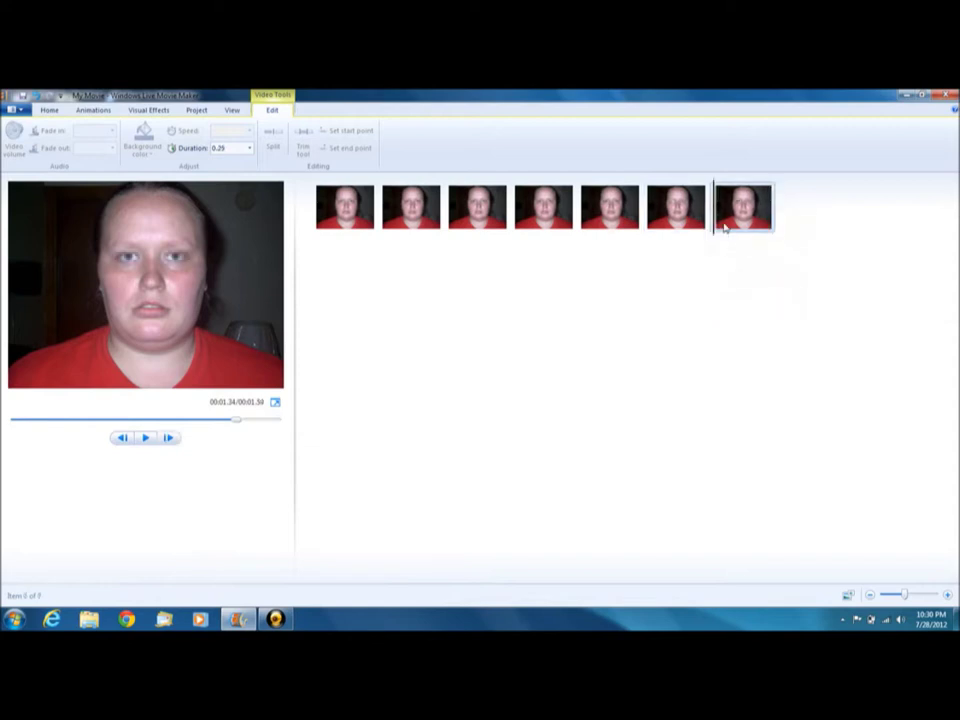
{"action": "right_click", "coordinate": [725, 228]}
{"action": "left_click", "coordinate": [753, 256]}
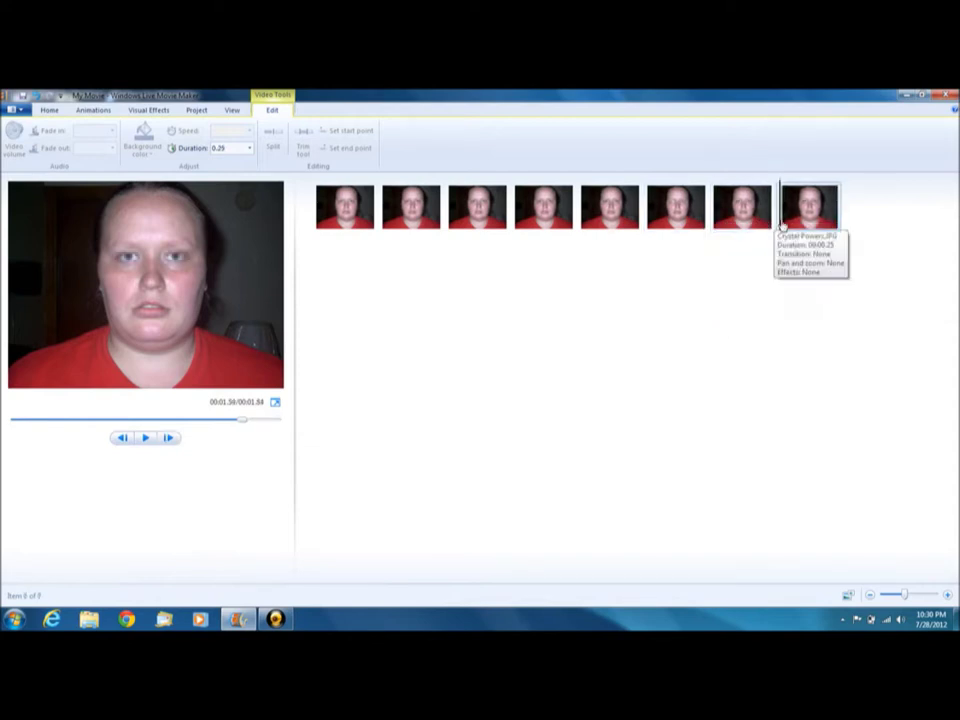
{"action": "right_click", "coordinate": [778, 220]}
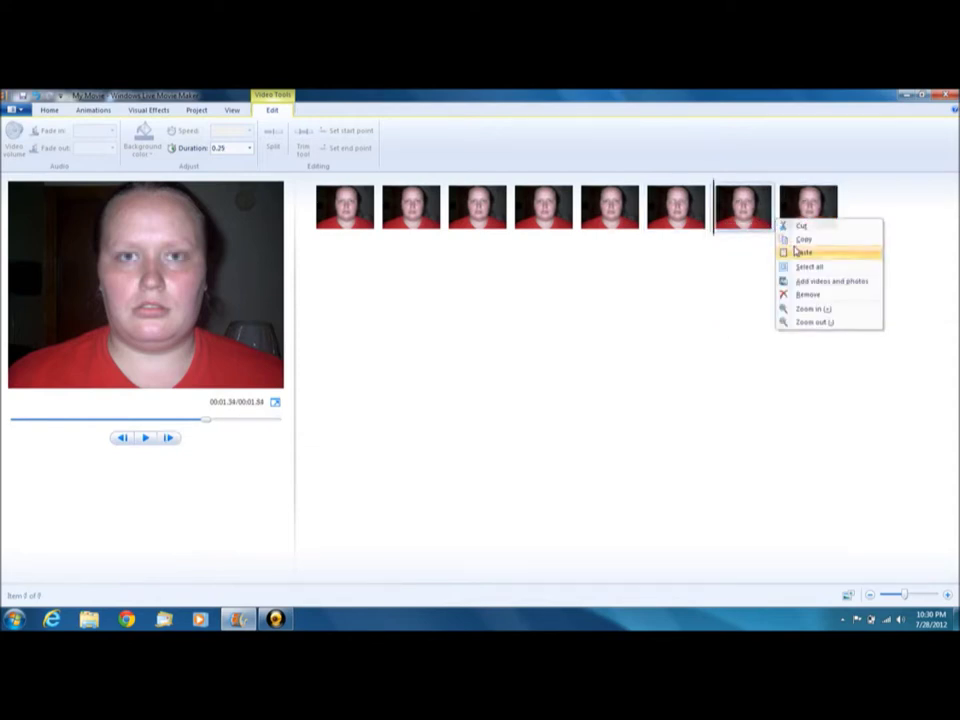
{"action": "left_click", "coordinate": [800, 252]}
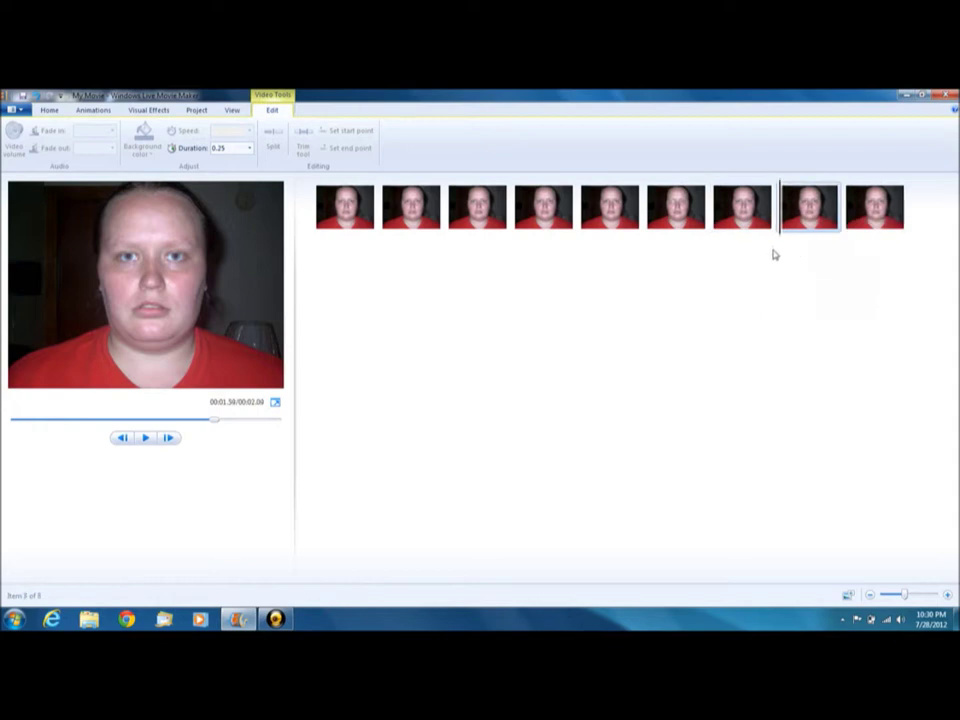
{"action": "right_click", "coordinate": [666, 228]}
{"action": "left_click", "coordinate": [692, 257]}
{"action": "right_click", "coordinate": [862, 215]}
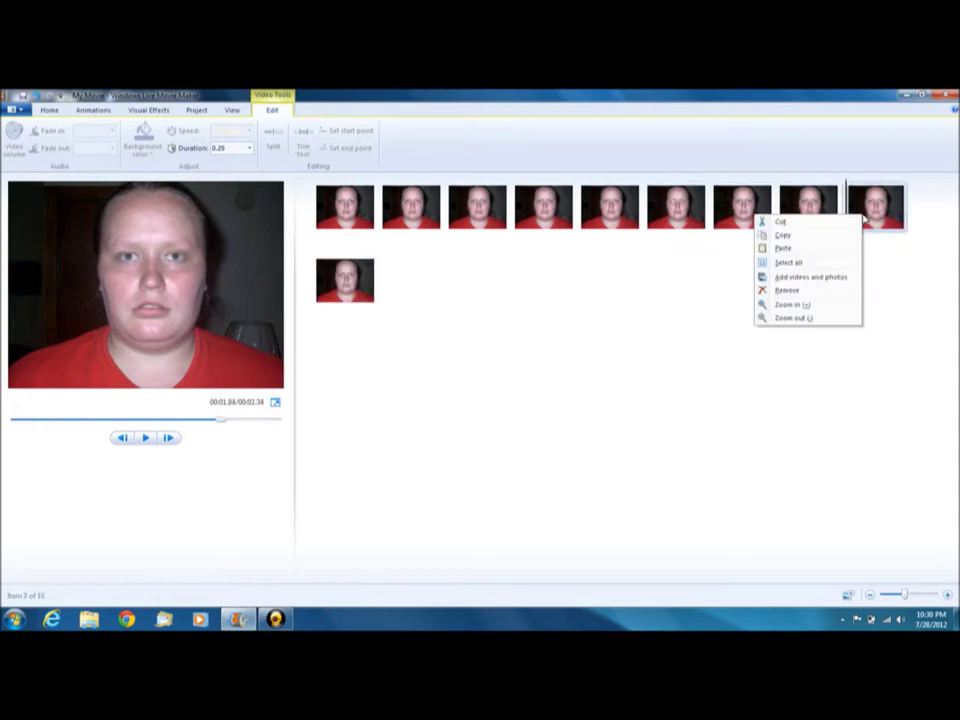
Copy the eyes-shut clip 6 and paste it after clip 10.
{"action": "right_click", "coordinate": [694, 210]}
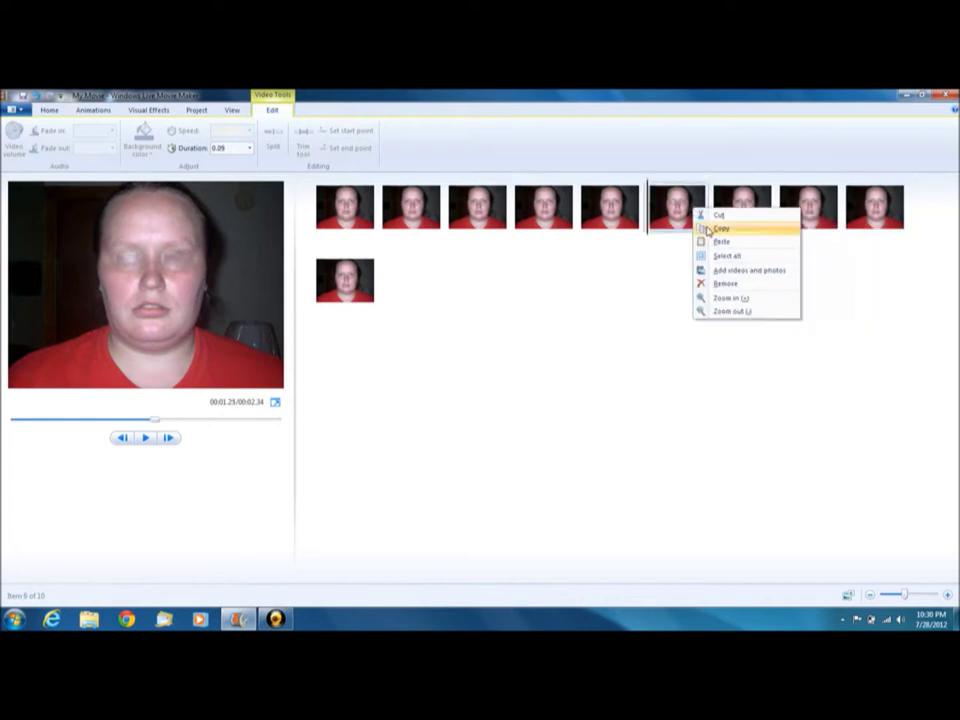
{"action": "left_click", "coordinate": [716, 229]}
{"action": "left_click", "coordinate": [372, 300]}
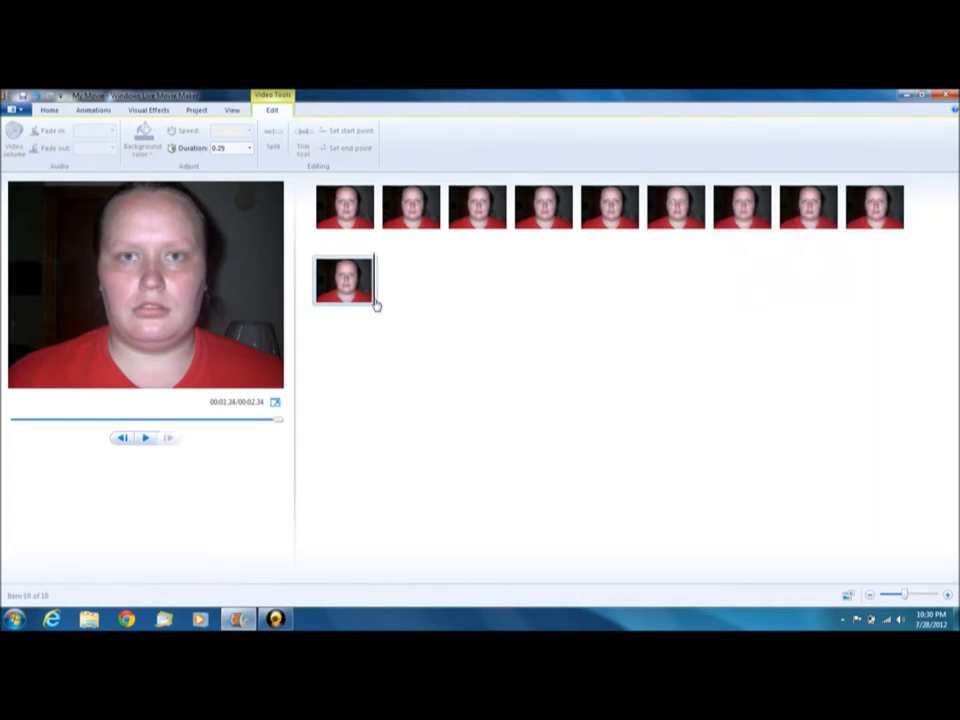
{"action": "right_click", "coordinate": [375, 299]}
{"action": "left_click", "coordinate": [403, 334]}
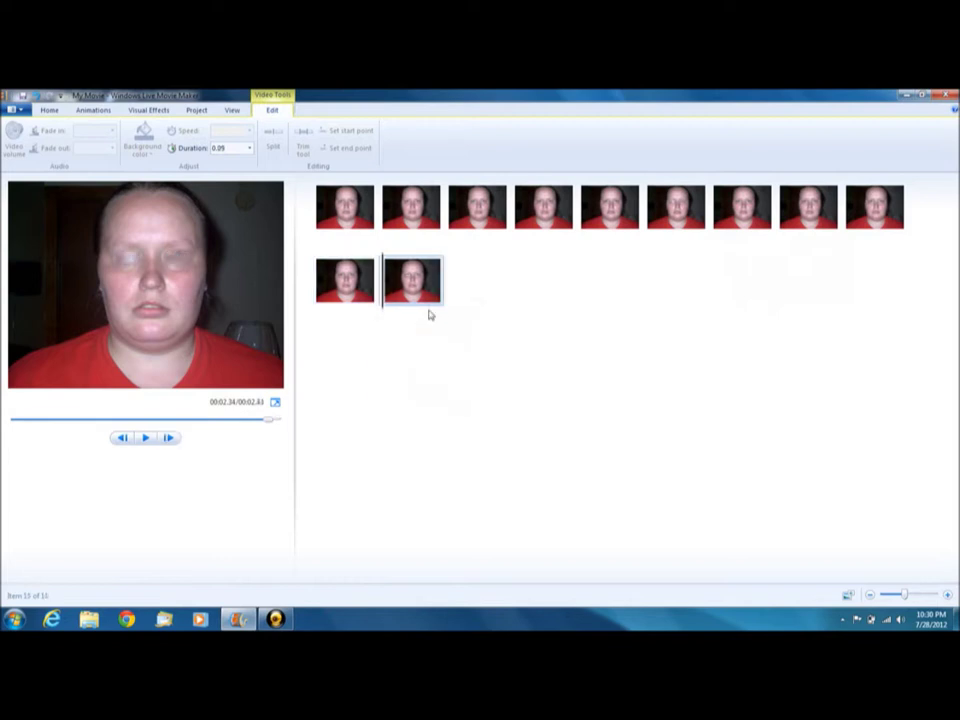
Add a copy of the open-eyed clip 10 as the twelfth clip, then preview from the start.
{"action": "left_click", "coordinate": [345, 286]}
{"action": "right_click", "coordinate": [344, 295]}
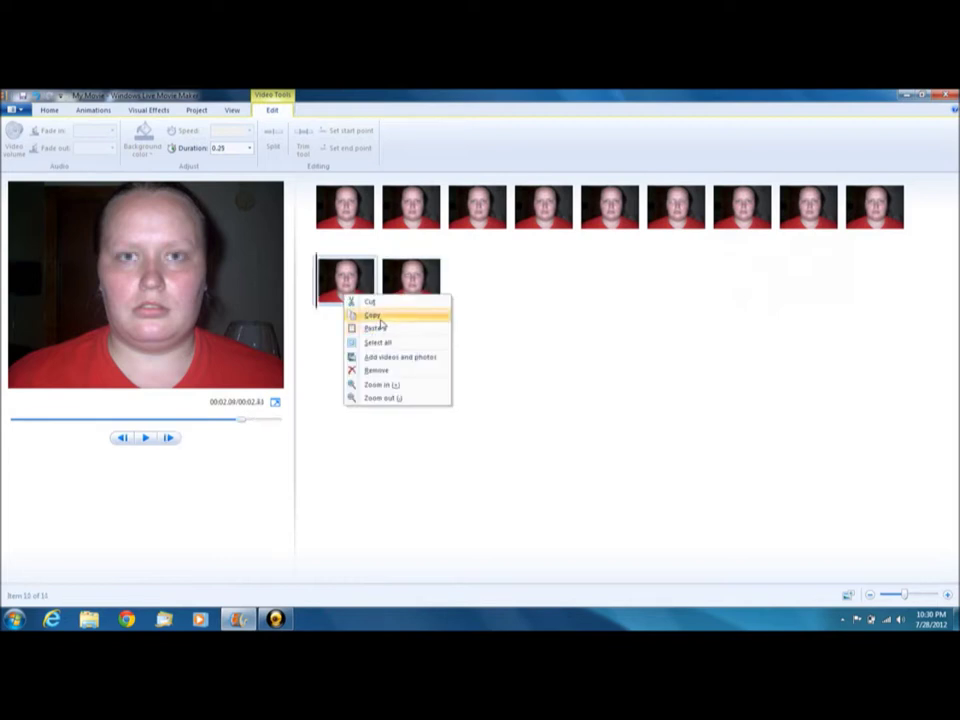
{"action": "left_click", "coordinate": [372, 315]}
{"action": "right_click", "coordinate": [433, 291]}
{"action": "left_click", "coordinate": [456, 319]}
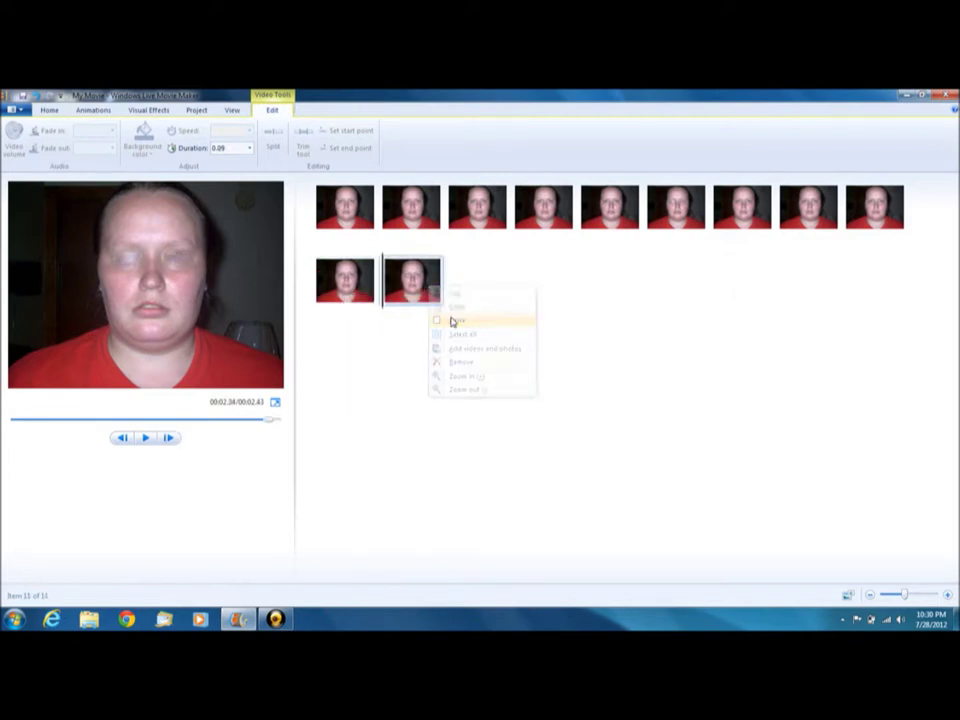
{"action": "left_click", "coordinate": [352, 223]}
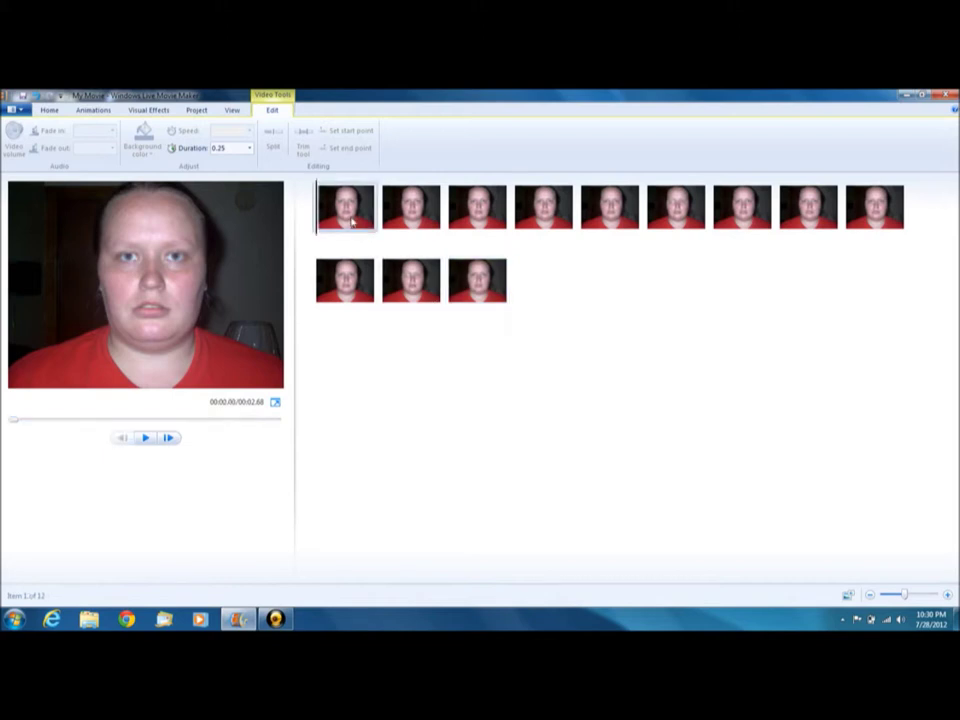
{"action": "key", "text": "space"}
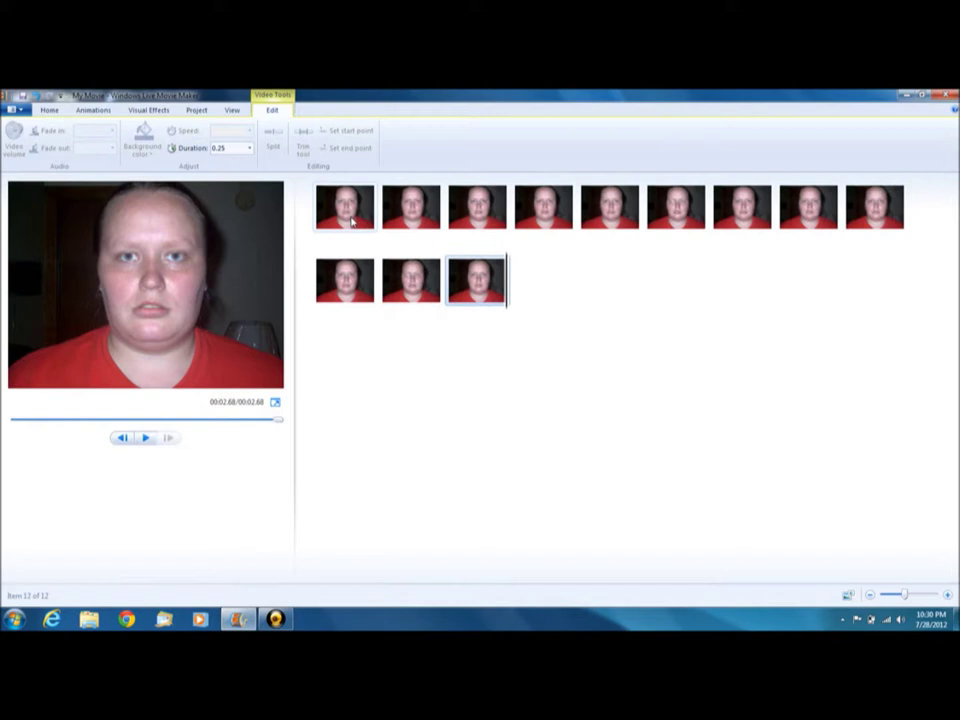
{"action": "key", "text": "space"}
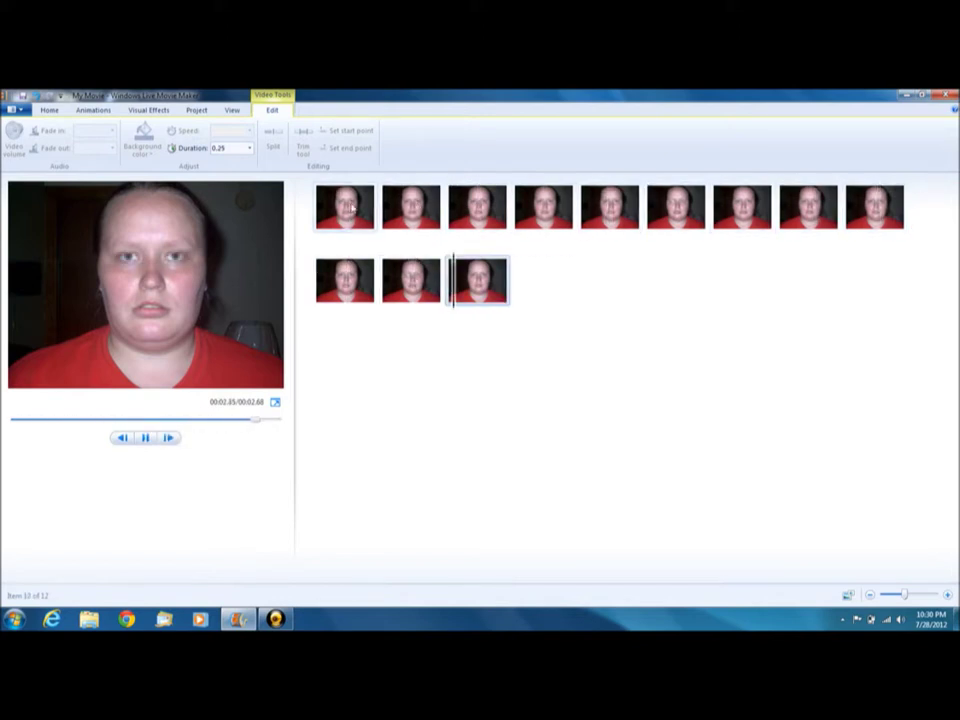
{"action": "left_click", "coordinate": [430, 297]}
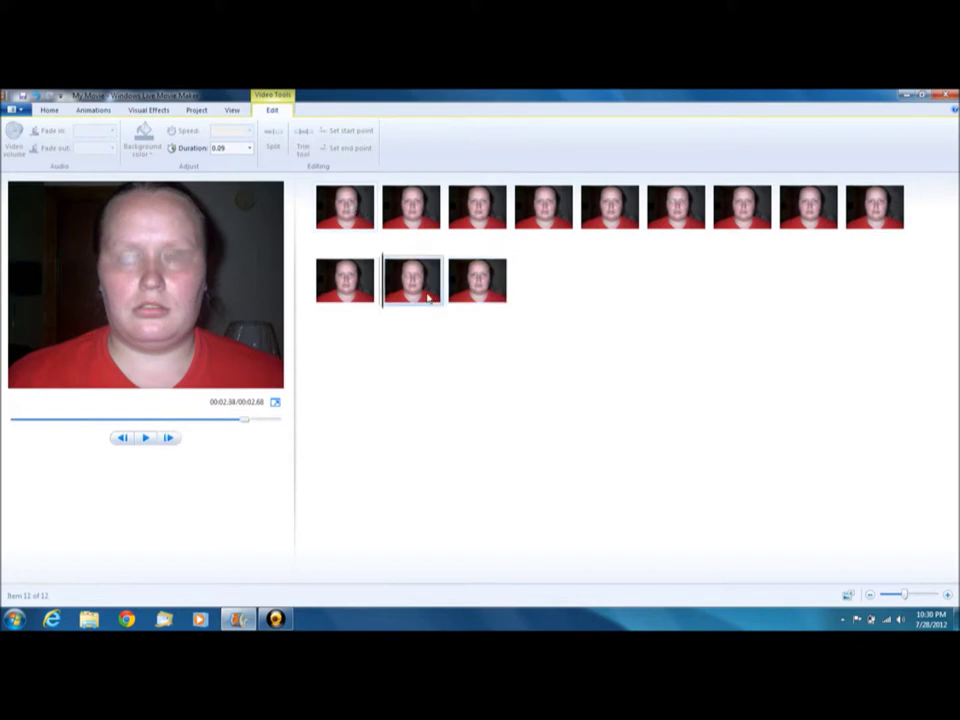
{"action": "left_click", "coordinate": [232, 150]}
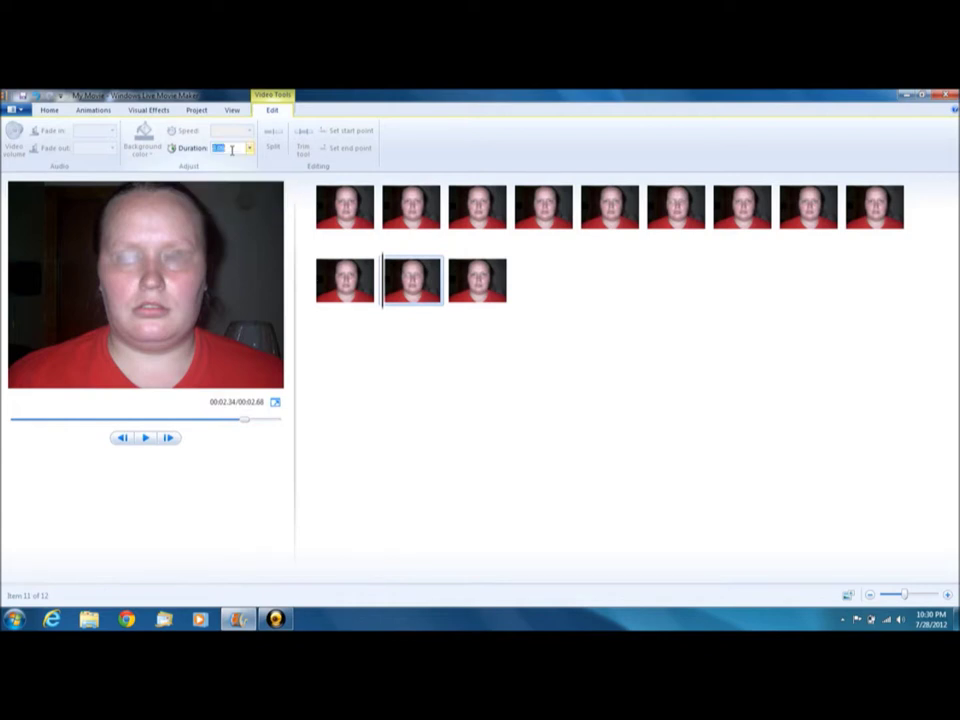
{"action": "key", "text": "BackSpace"}
{"action": "key", "text": "Return"}
{"action": "left_click", "coordinate": [477, 281]}
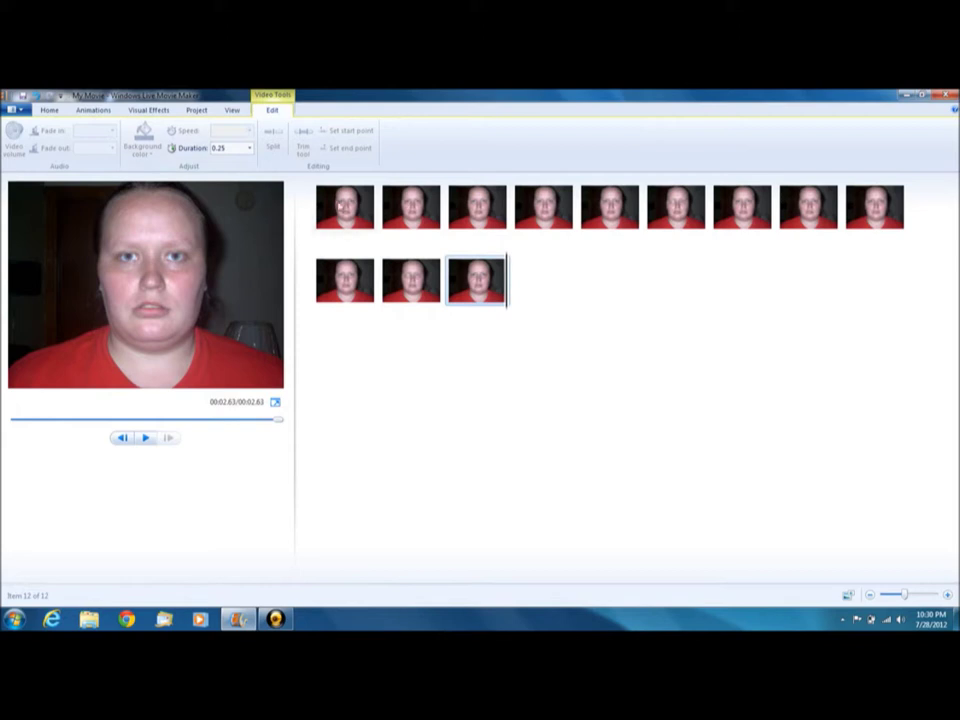
{"action": "left_click", "coordinate": [340, 205]}
{"action": "key", "text": "space"}
{"action": "left_click", "coordinate": [346, 207]}
{"action": "key", "text": "space"}
{"action": "key", "text": "Left"}
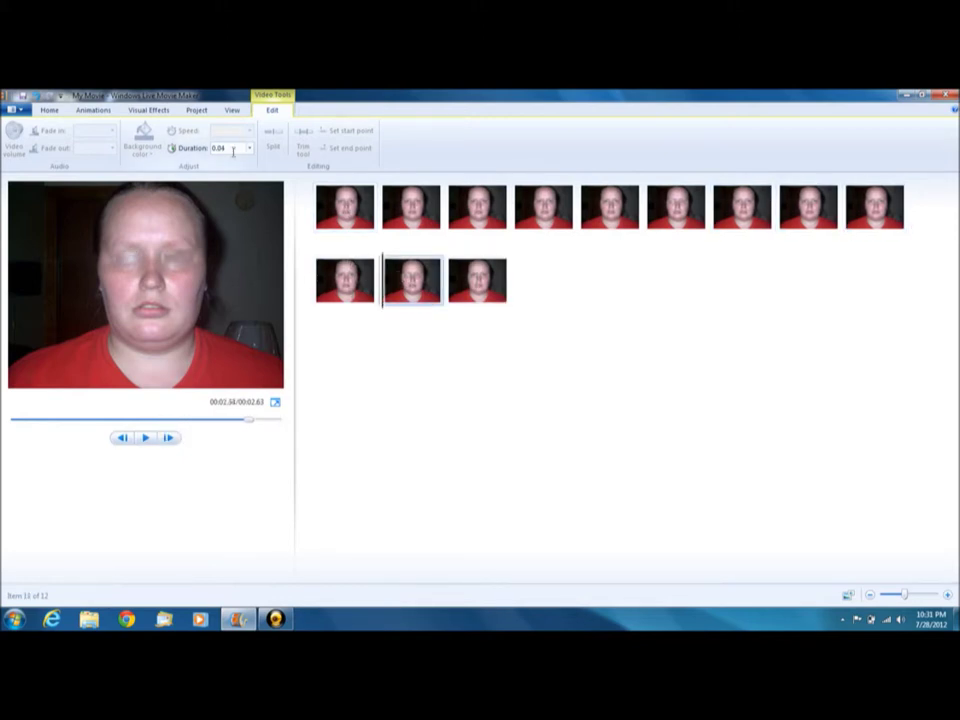
{"action": "left_click", "coordinate": [233, 150]}
{"action": "type", "text": "1"}
{"action": "type", "text": "09"}
{"action": "key", "text": "Return"}
{"action": "left_click", "coordinate": [326, 218]}
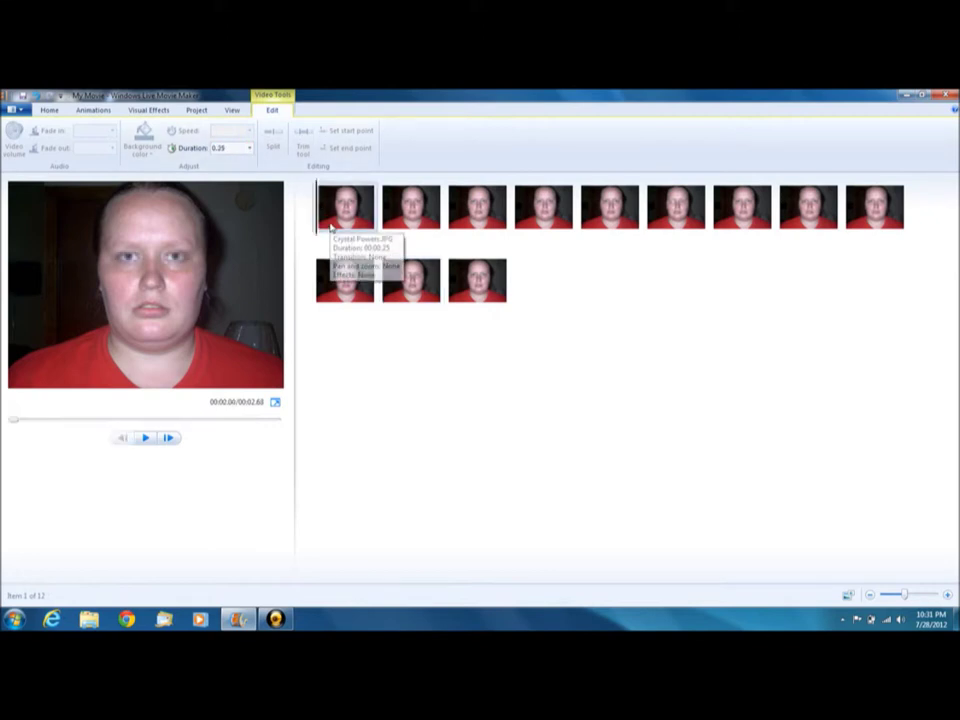
{"action": "key", "text": "space"}
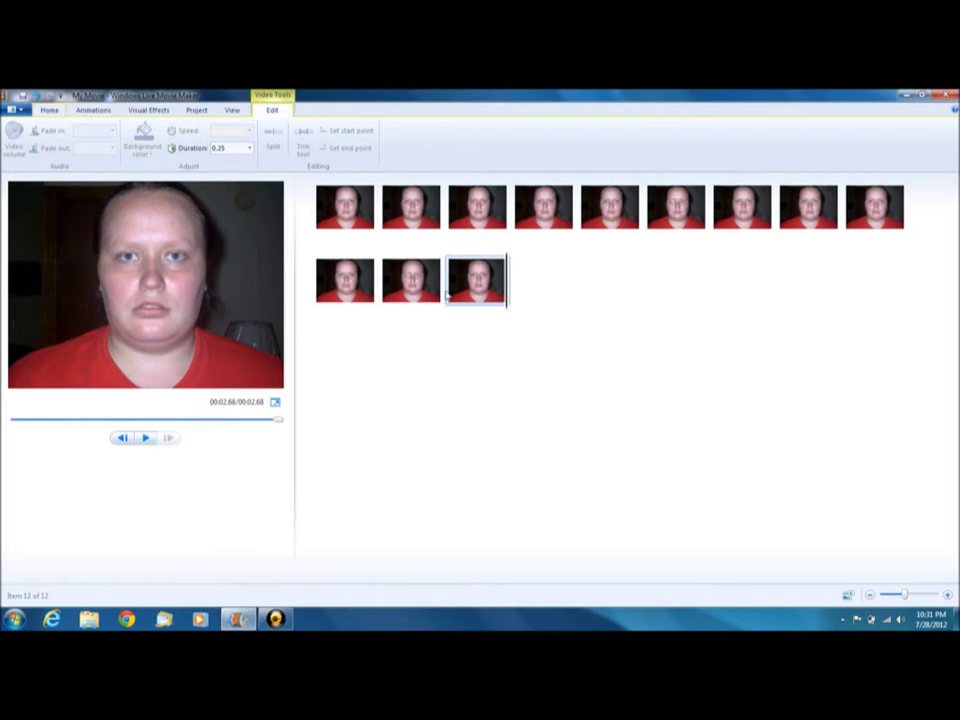
Add the CGP photo from the Pictures library as clip 13 and bring up its IM00 caption options.
{"action": "left_click", "coordinate": [48, 109]}
{"action": "left_click", "coordinate": [85, 138]}
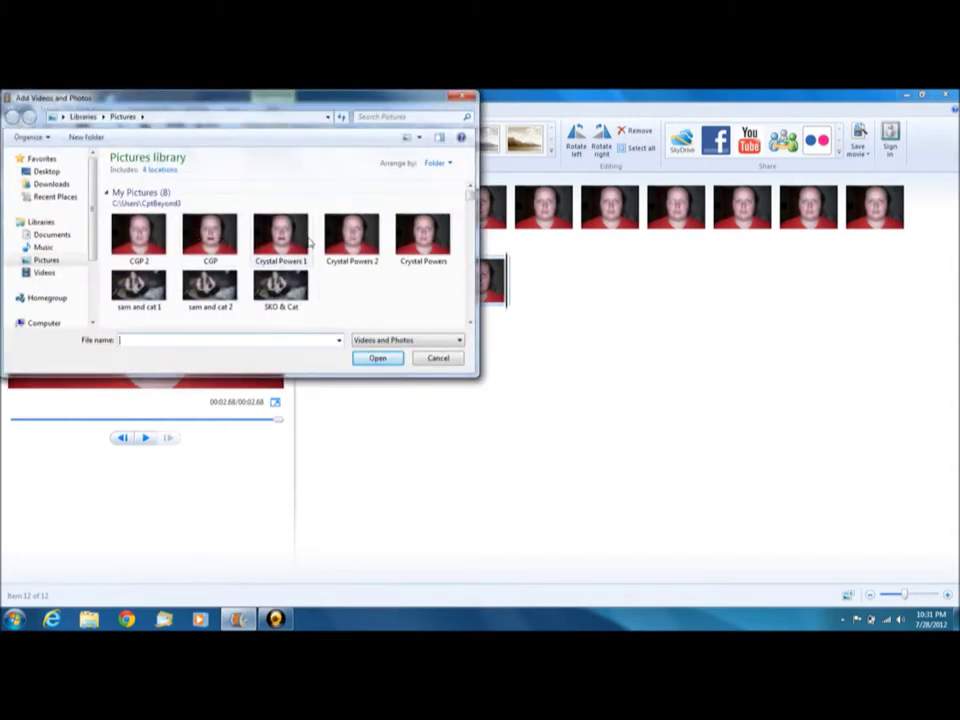
{"action": "double_click", "coordinate": [217, 231]}
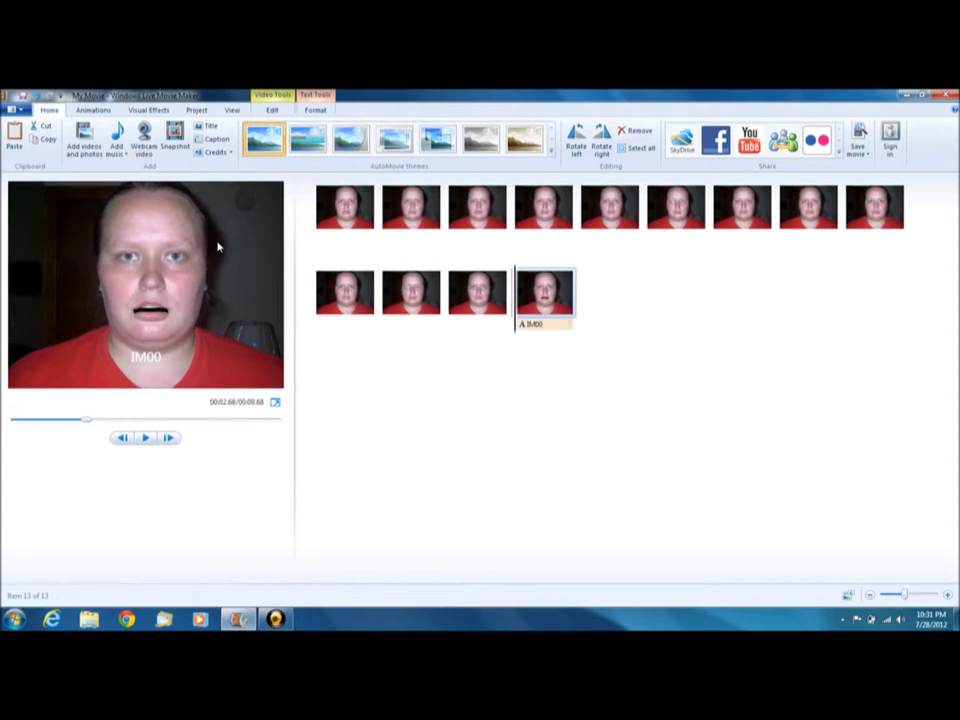
{"action": "right_click", "coordinate": [538, 328]}
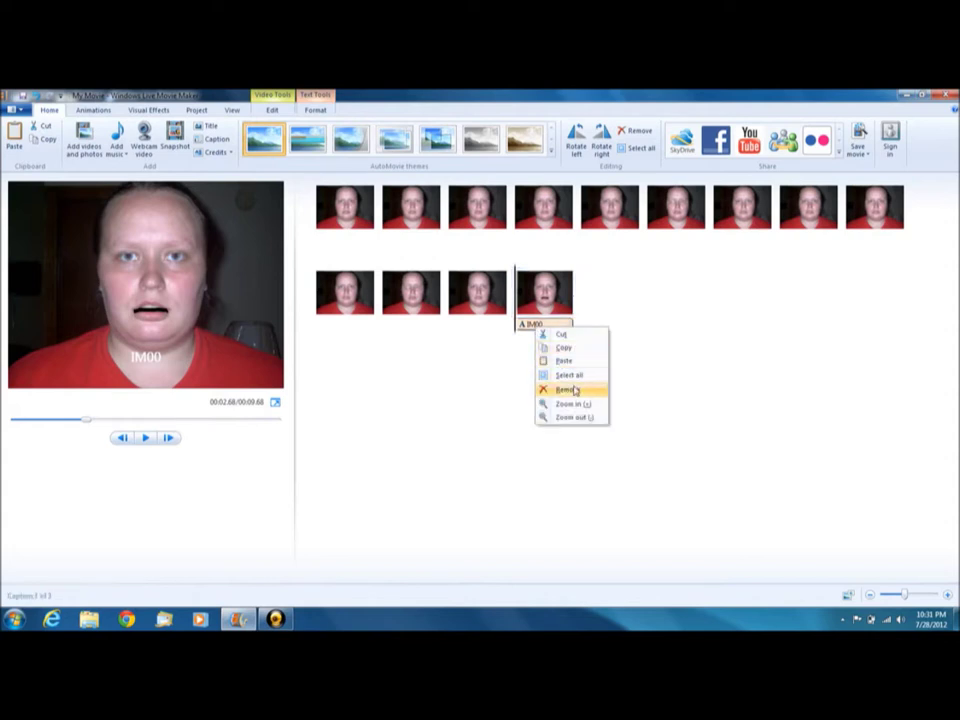
Remove the IM00 caption and copy the last two photos of row two together.
{"action": "left_click", "coordinate": [575, 390]}
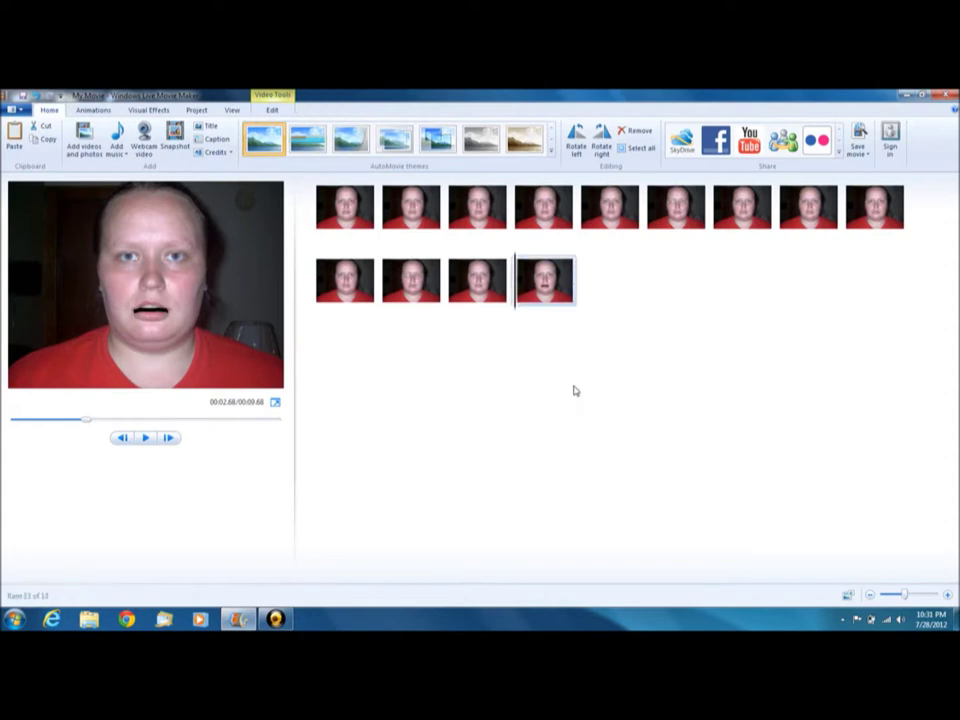
{"action": "left_click", "coordinate": [487, 293]}
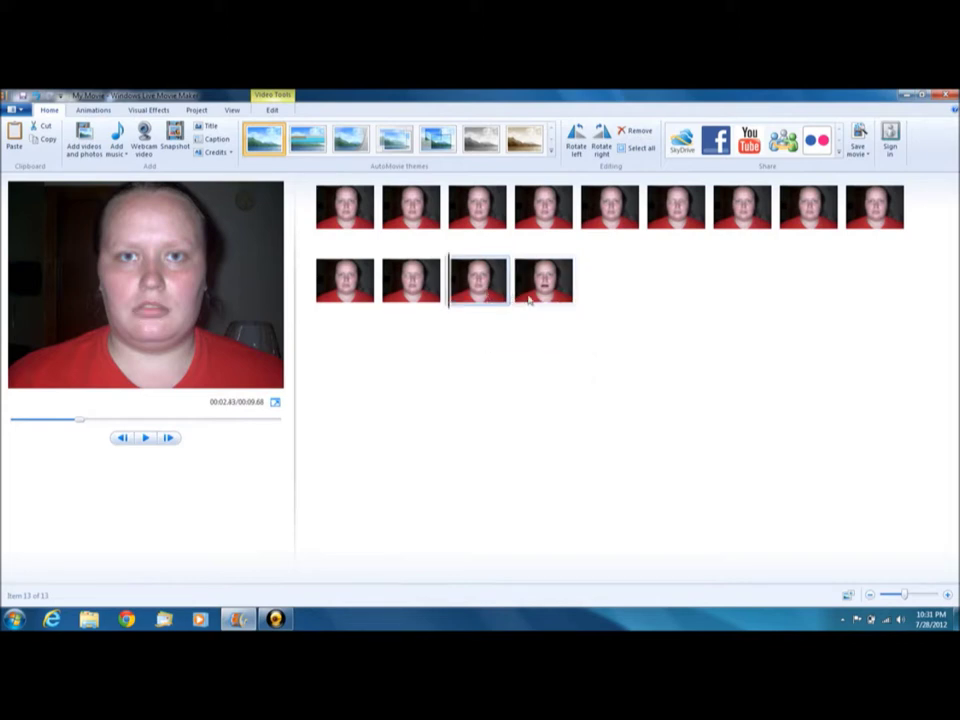
{"action": "left_click", "coordinate": [530, 300], "text": "shift"}
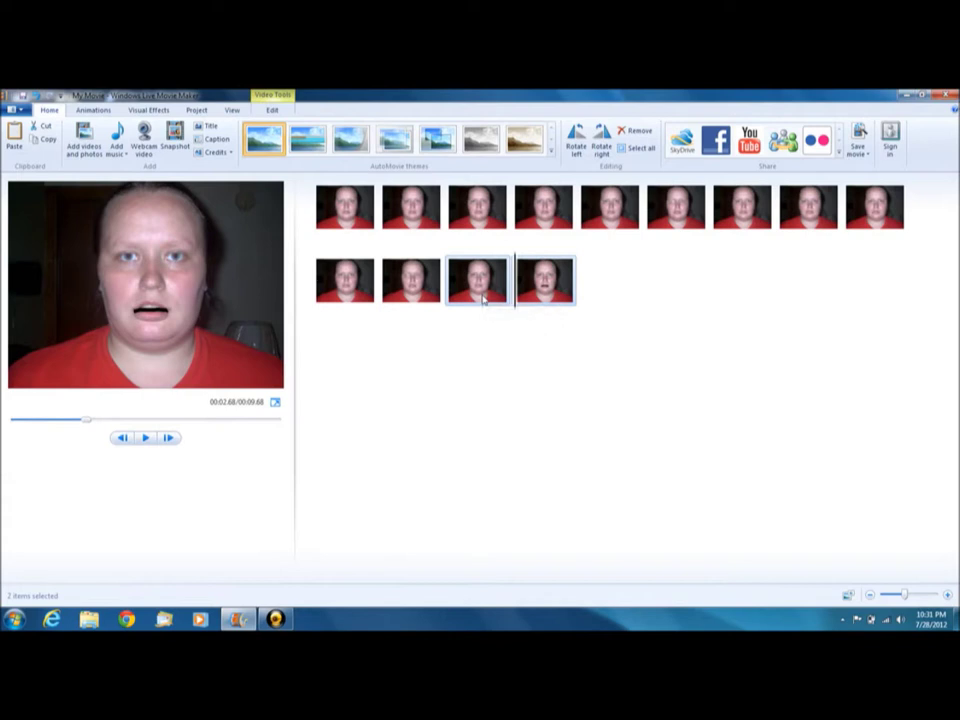
{"action": "right_click", "coordinate": [483, 298]}
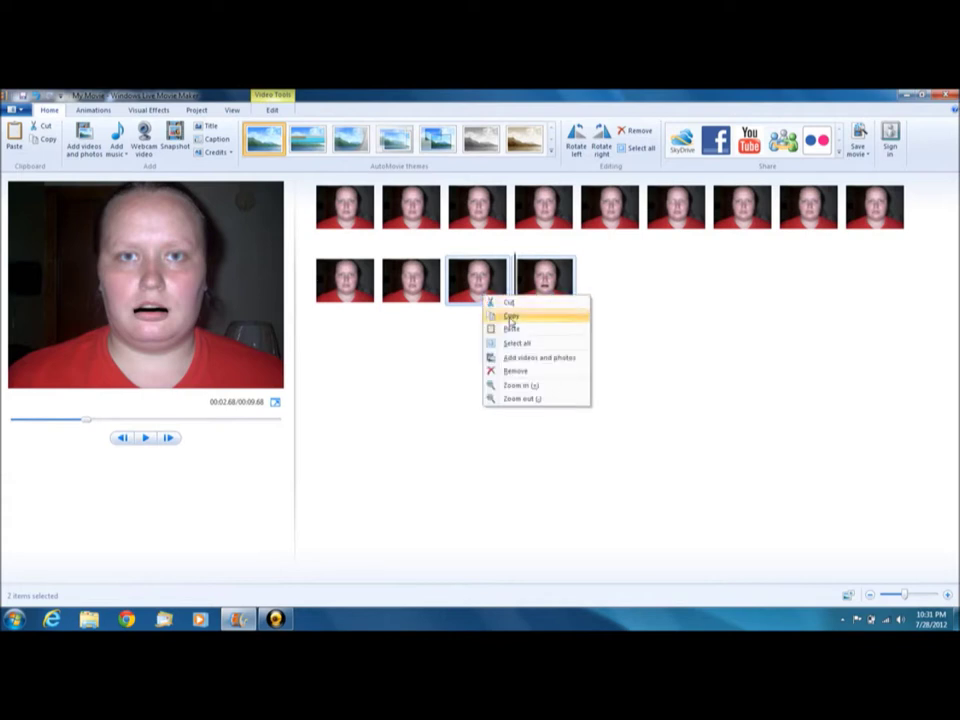
{"action": "left_click", "coordinate": [510, 316]}
{"action": "left_click", "coordinate": [553, 297]}
Paste the copied pair after the fourth and sixth photos of row two.
{"action": "right_click", "coordinate": [553, 300]}
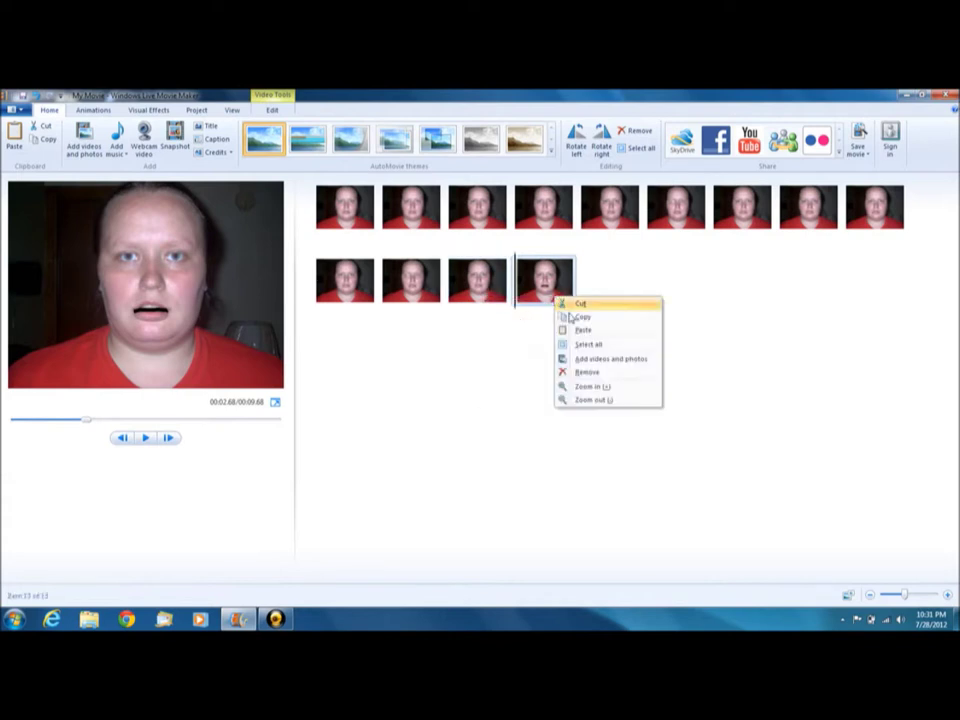
{"action": "left_click", "coordinate": [577, 329]}
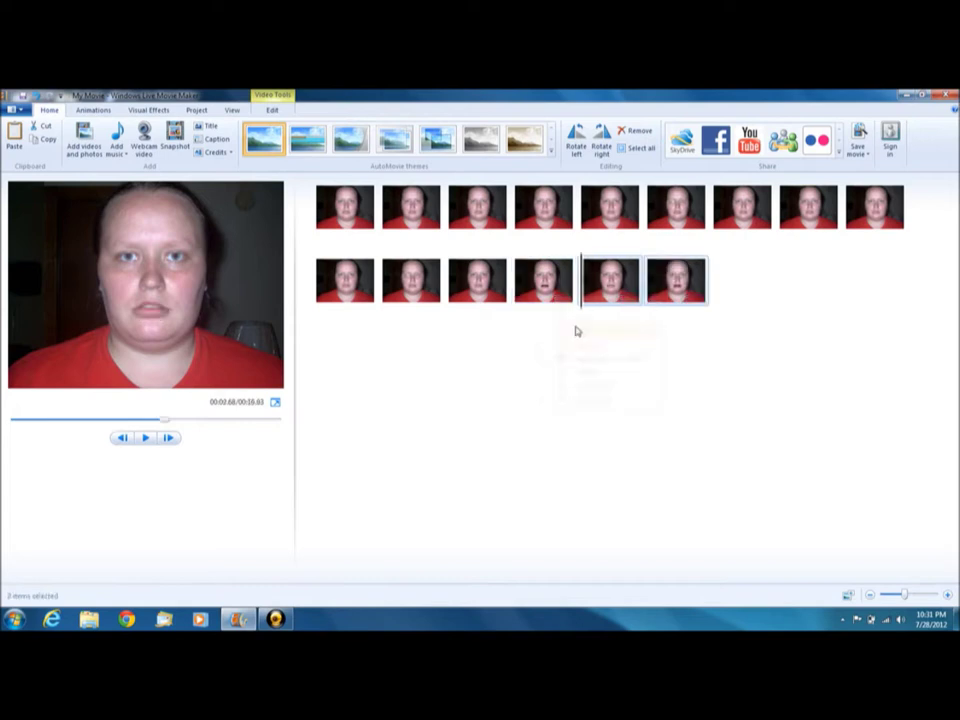
{"action": "right_click", "coordinate": [686, 282]}
{"action": "left_click", "coordinate": [712, 313]}
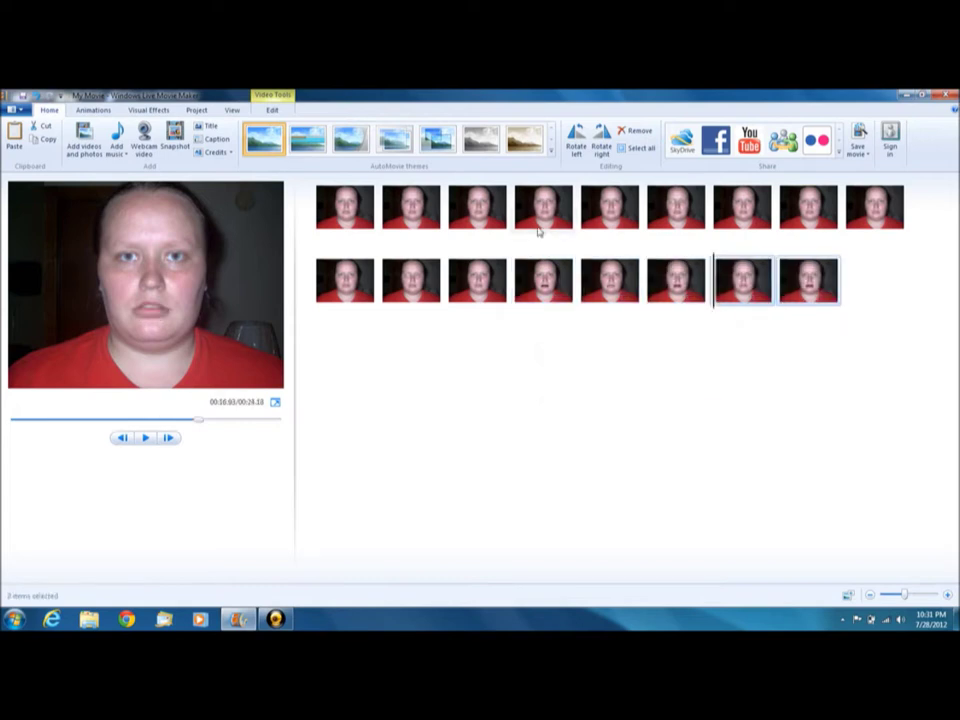
{"action": "left_click", "coordinate": [340, 205]}
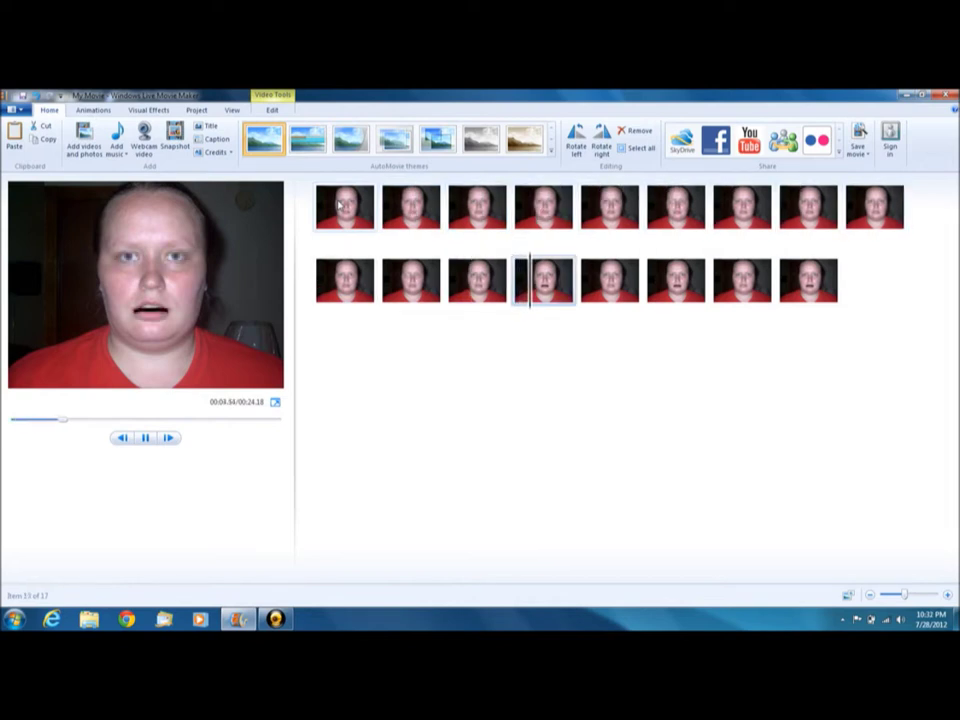
Stop the preview and set the mouth-open thirteenth photo's duration to 0.25 seconds.
{"action": "key", "text": "space"}
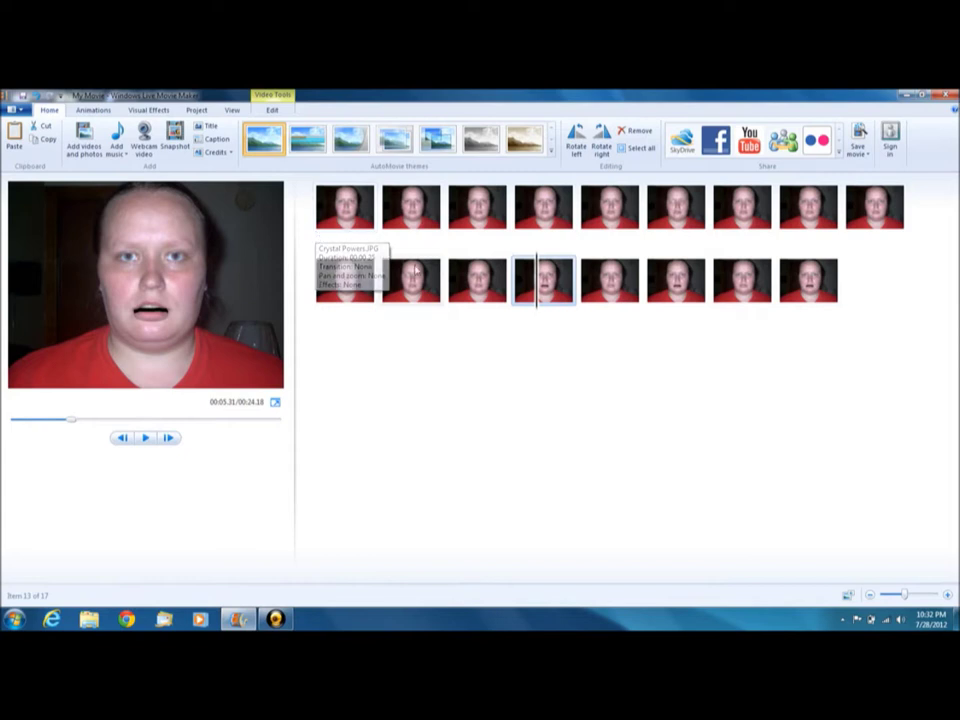
{"action": "left_click", "coordinate": [561, 299]}
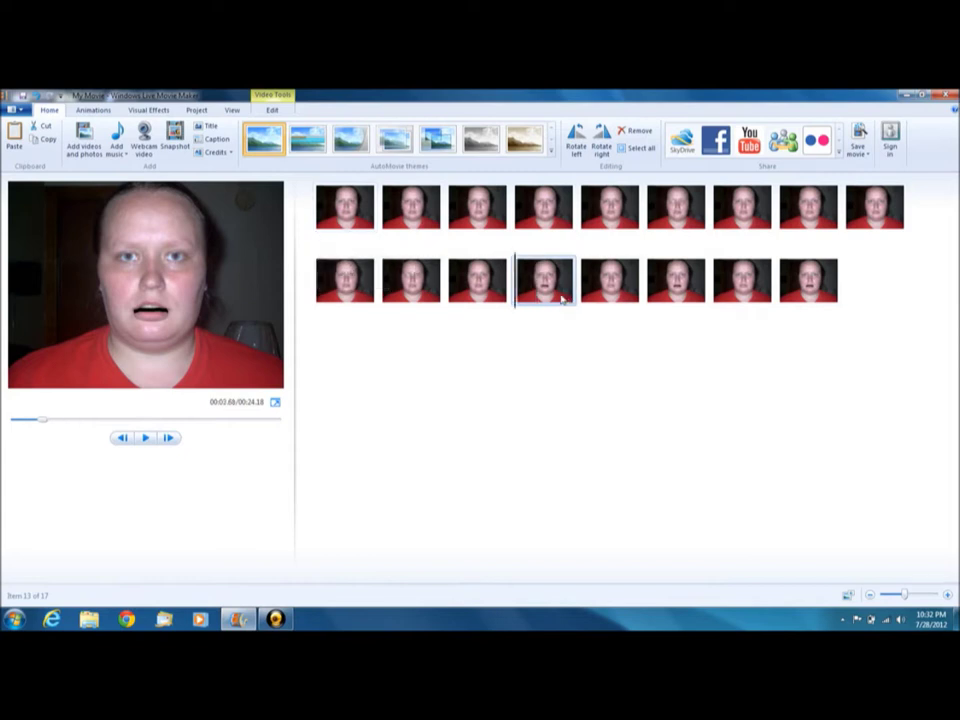
{"action": "left_click", "coordinate": [277, 97]}
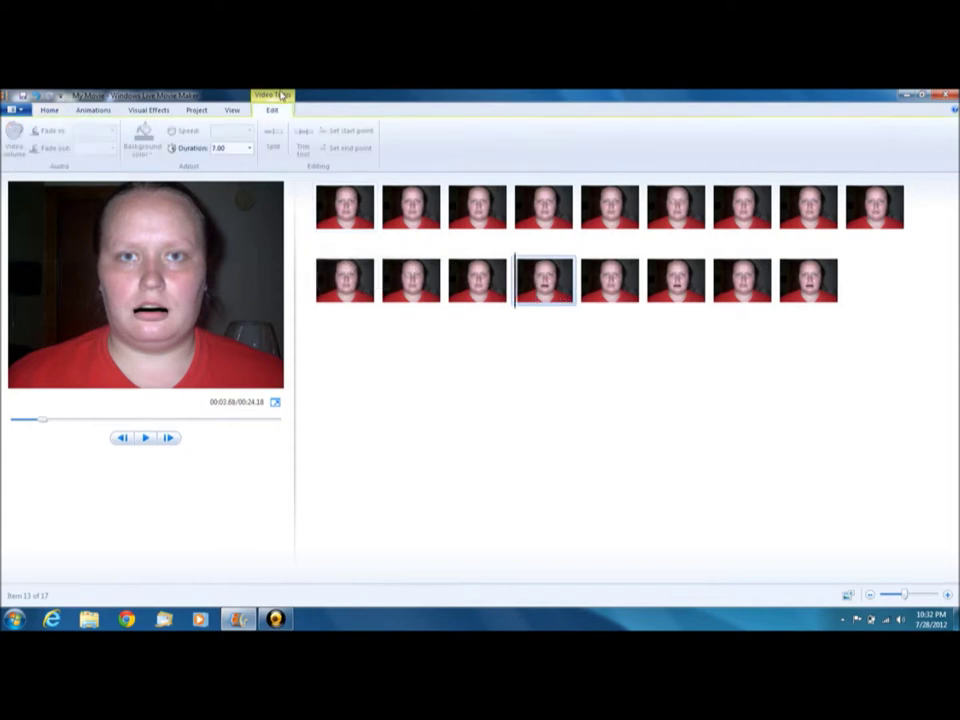
{"action": "left_click", "coordinate": [239, 147]}
{"action": "type", "text": "0.25"}
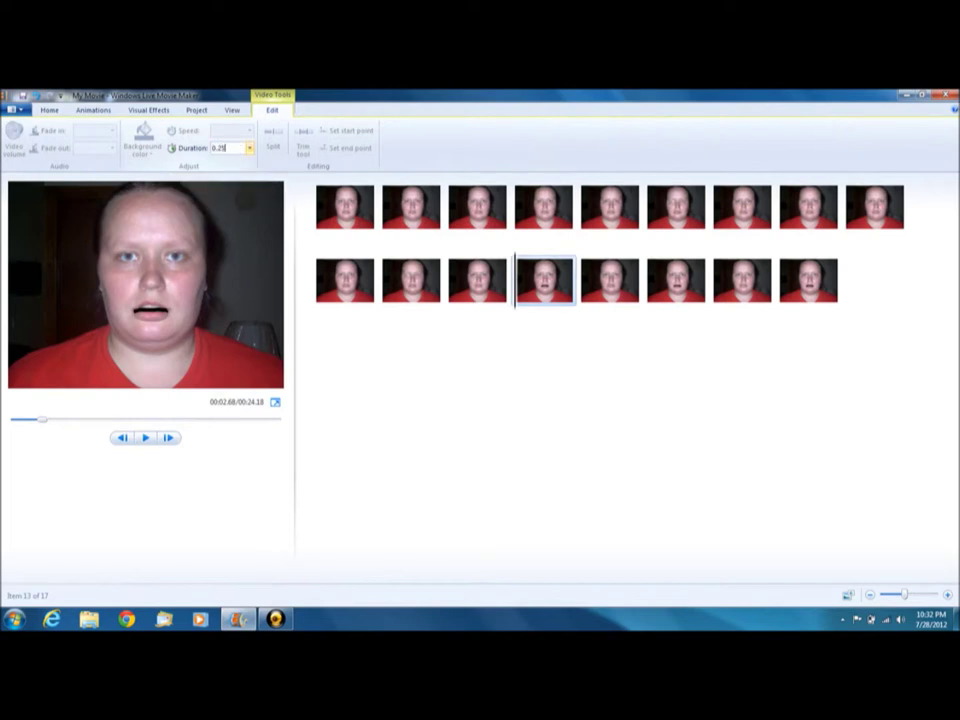
{"action": "key", "text": "Return"}
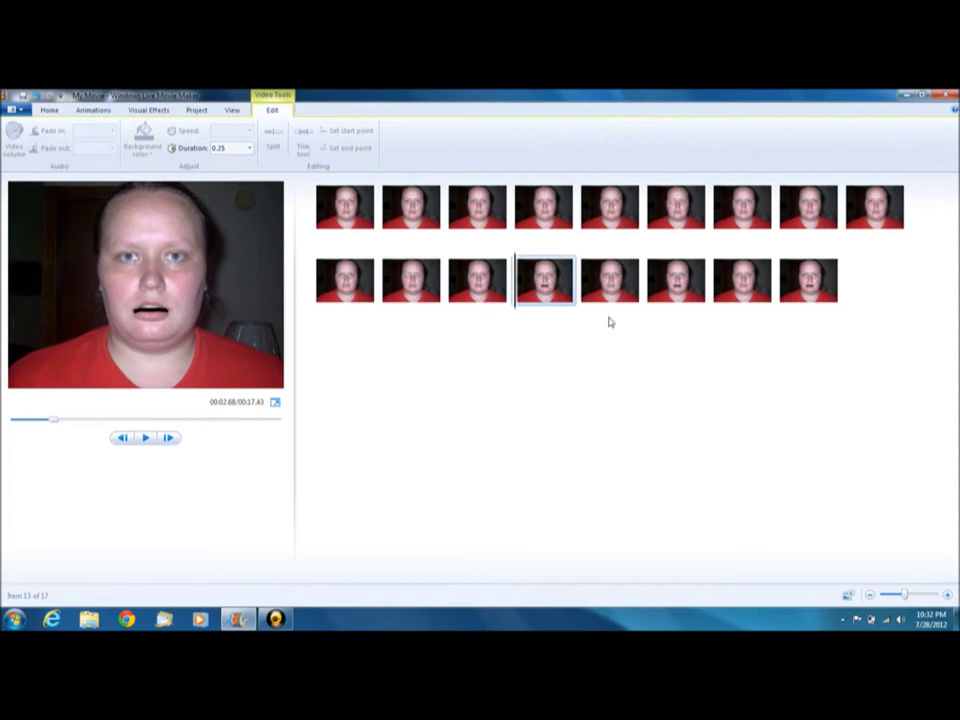
Set the fifteenth photo, the next mouth-open shot, to 0.25 seconds.
{"action": "left_click", "coordinate": [611, 286]}
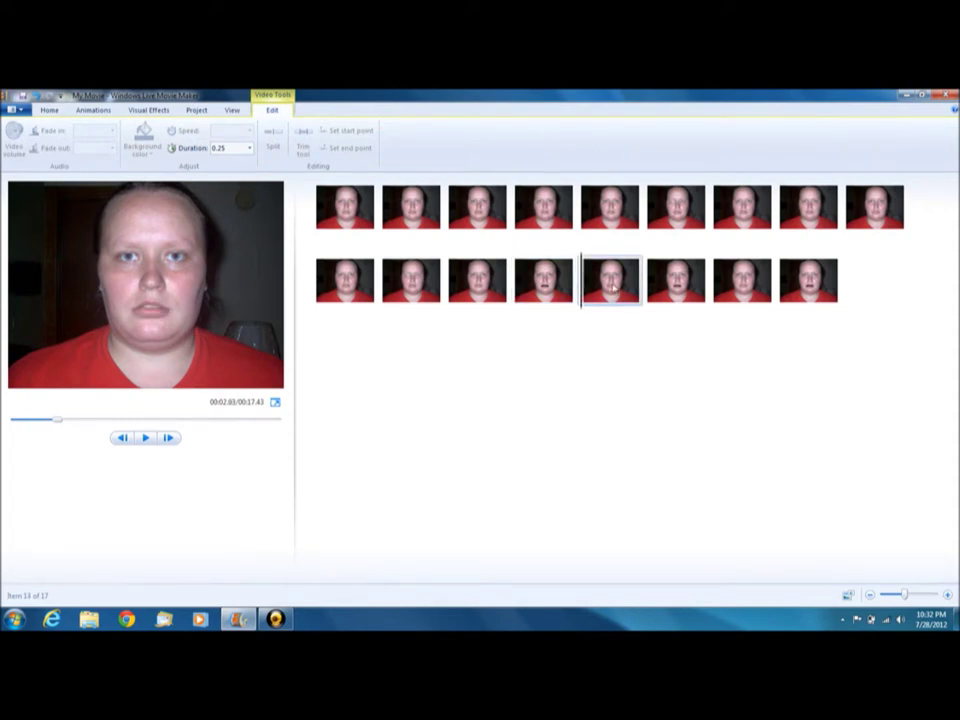
{"action": "left_click", "coordinate": [680, 290]}
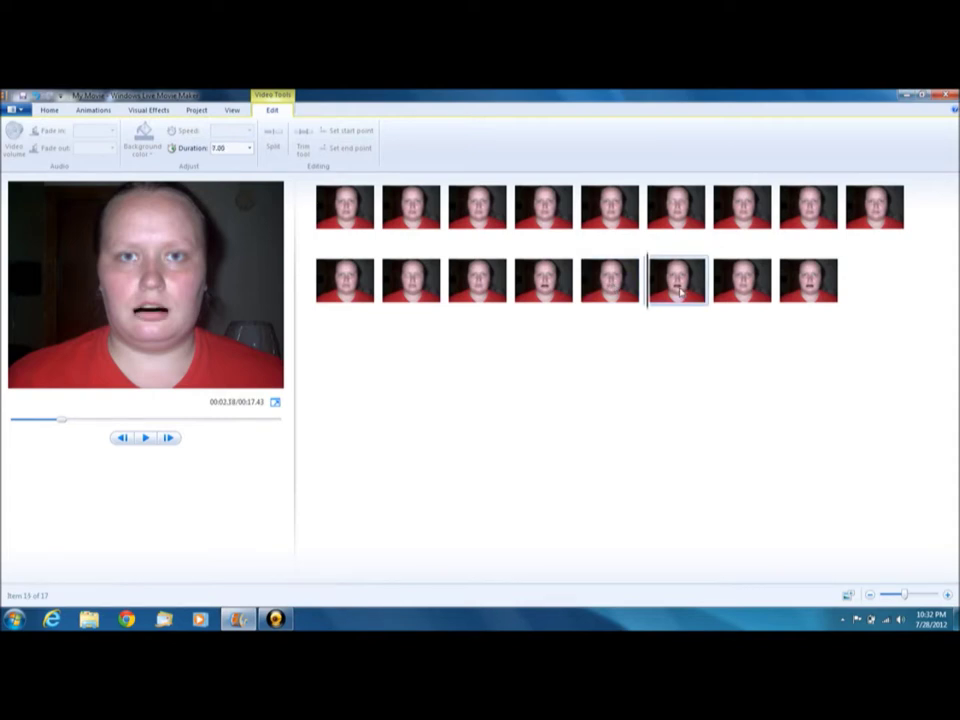
{"action": "left_click", "coordinate": [237, 147]}
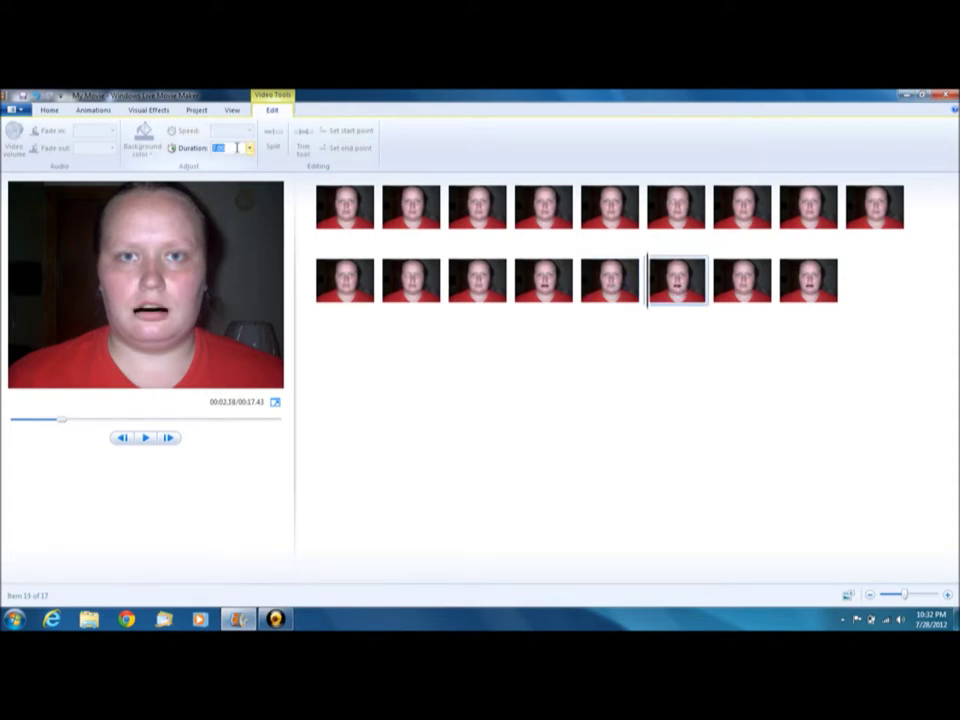
{"action": "type", "text": "25"}
{"action": "left_click", "coordinate": [745, 283]}
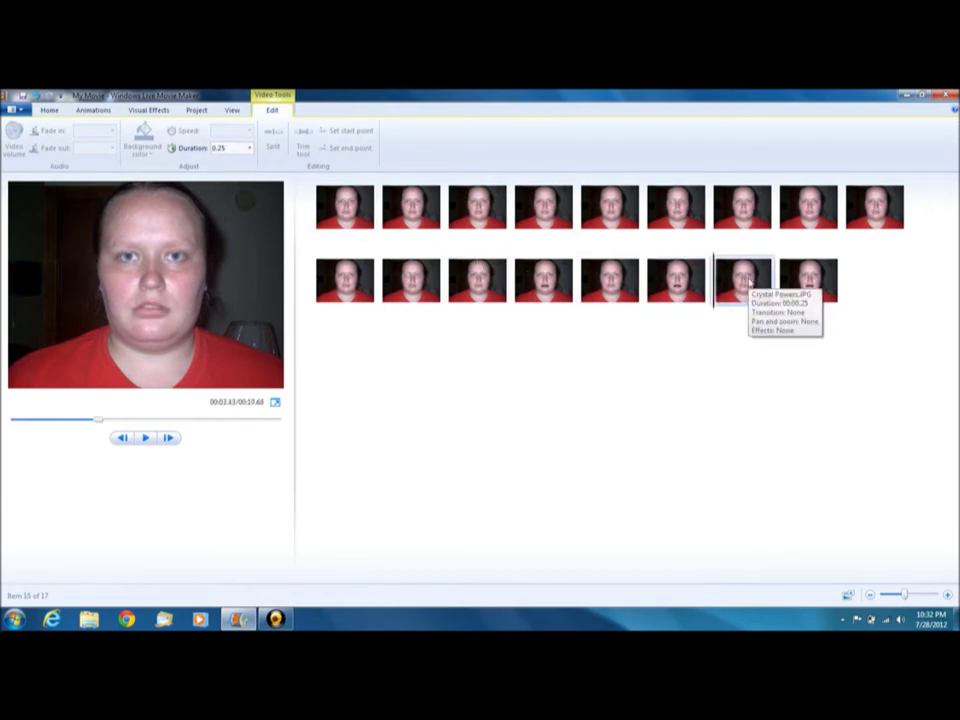
Set the last photo to 0.25 seconds and preview the movie from the start.
{"action": "left_click", "coordinate": [808, 280]}
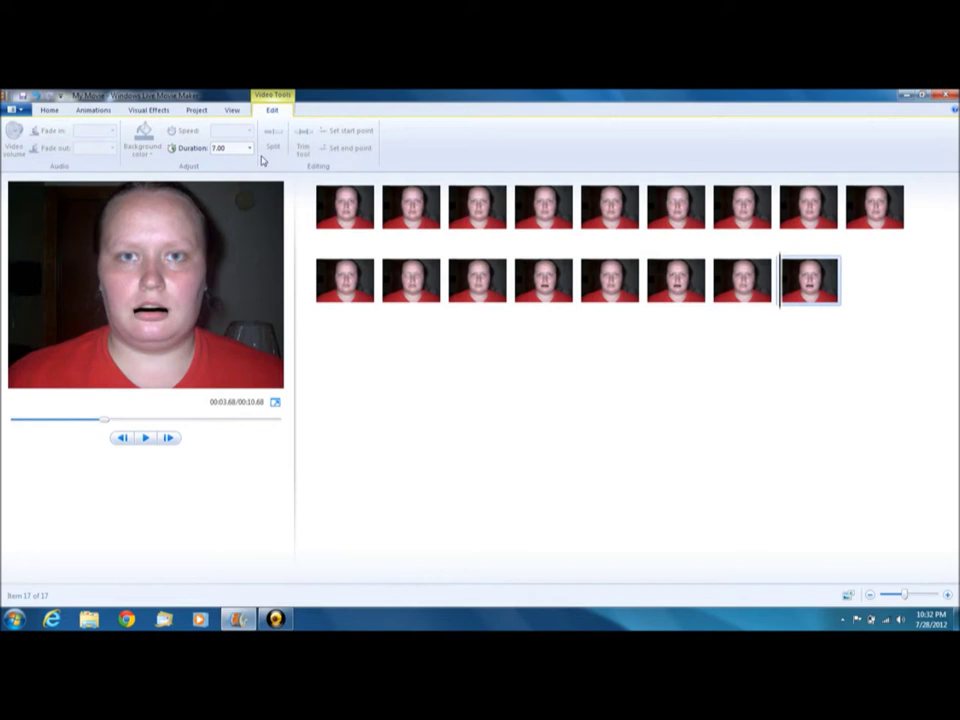
{"action": "left_click", "coordinate": [232, 148]}
{"action": "type", "text": "25"}
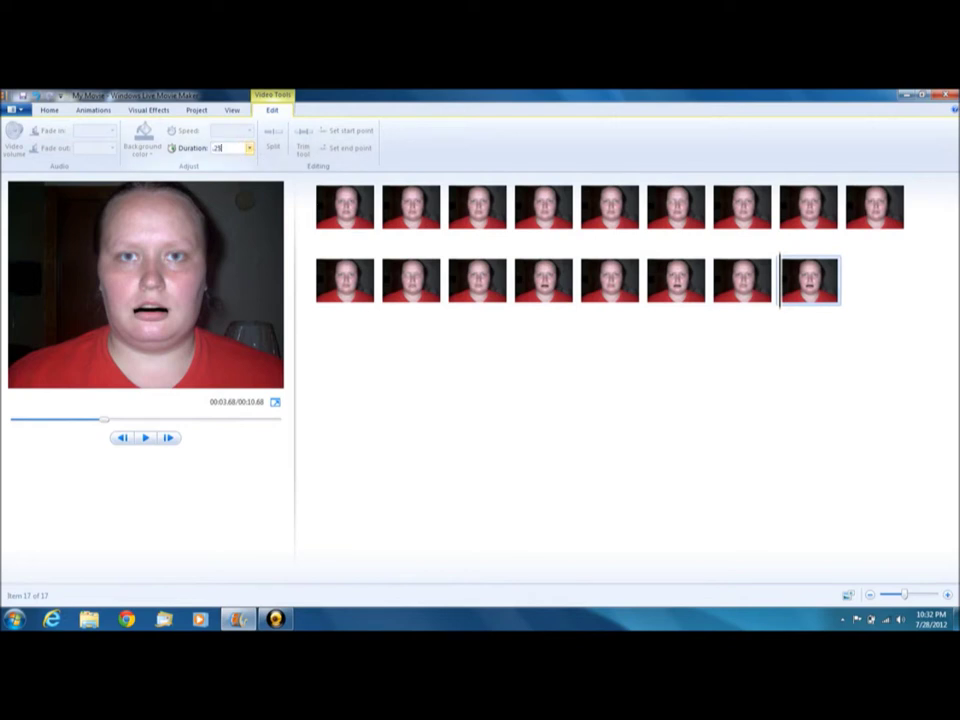
{"action": "key", "text": "Return"}
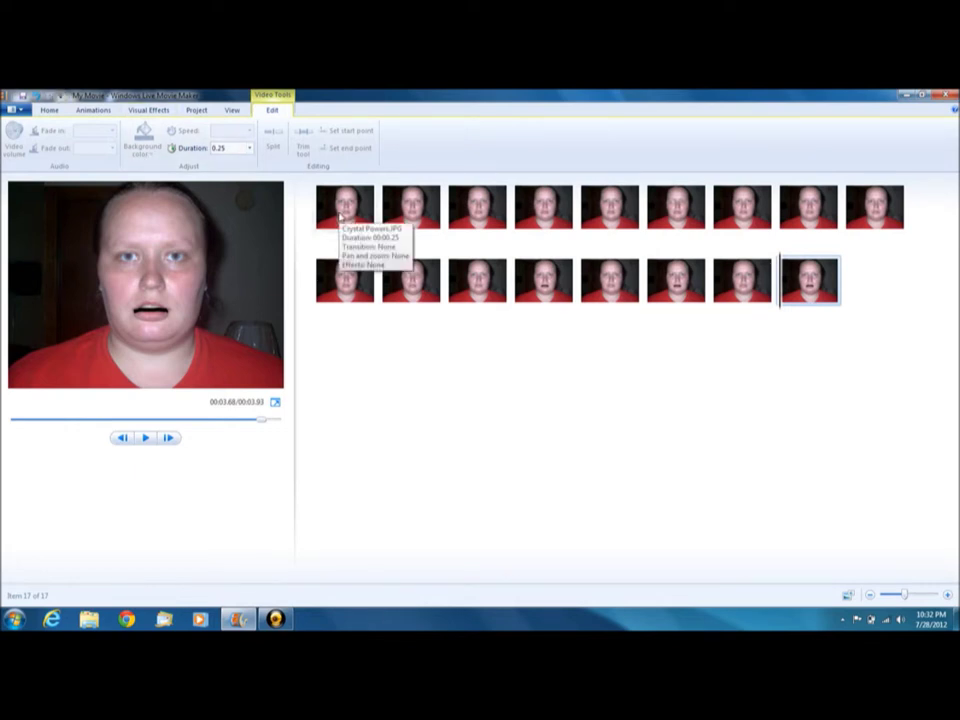
{"action": "left_click", "coordinate": [340, 207]}
{"action": "key", "text": "space"}
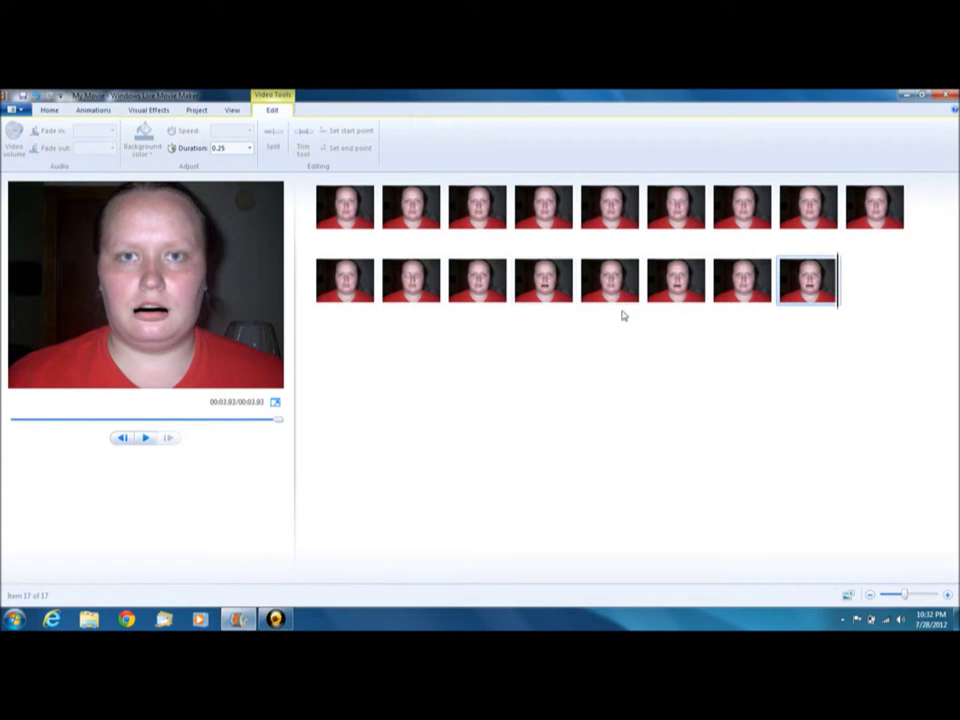
Copy the eyes-shut photo and paste it after row two's seventh photo, then preview from row two.
{"action": "left_click", "coordinate": [736, 298]}
{"action": "right_click", "coordinate": [736, 298]}
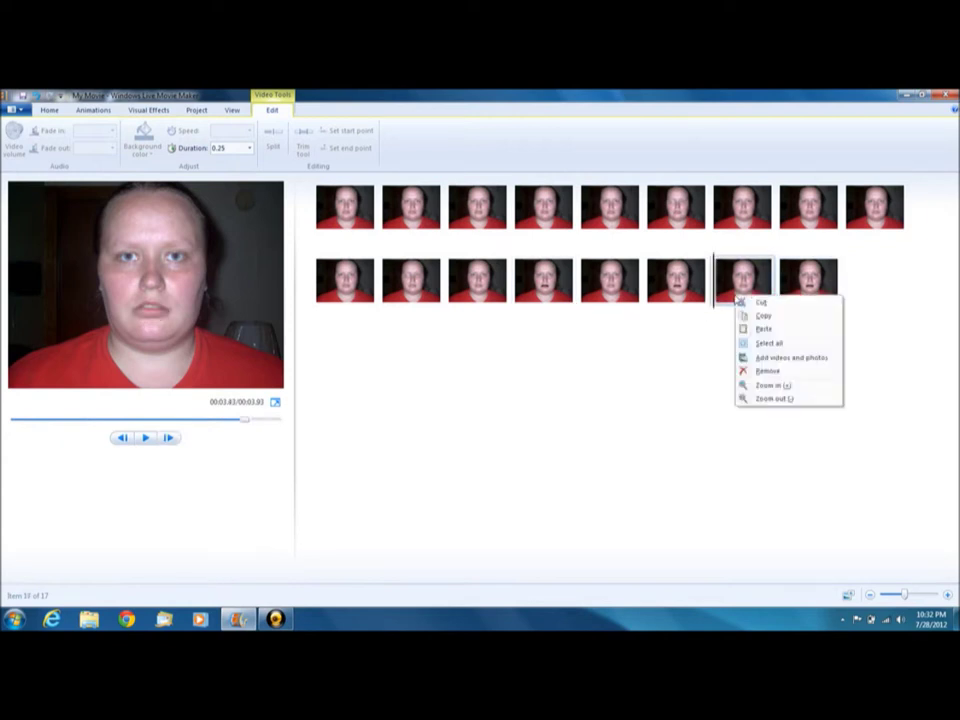
{"action": "right_click", "coordinate": [402, 286]}
{"action": "left_click", "coordinate": [428, 308]}
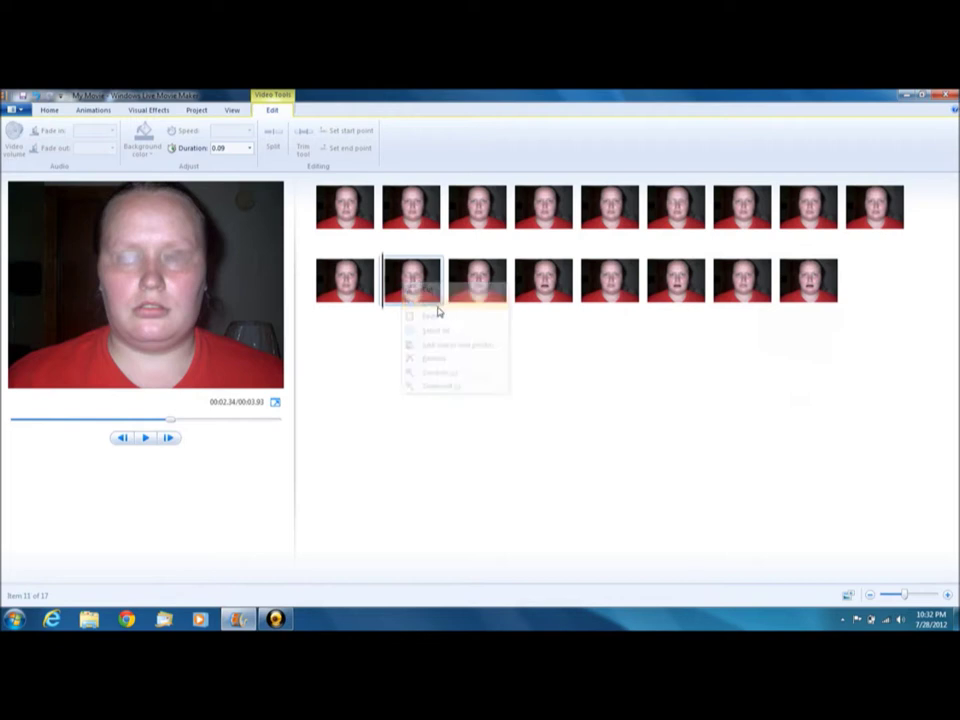
{"action": "right_click", "coordinate": [758, 278]}
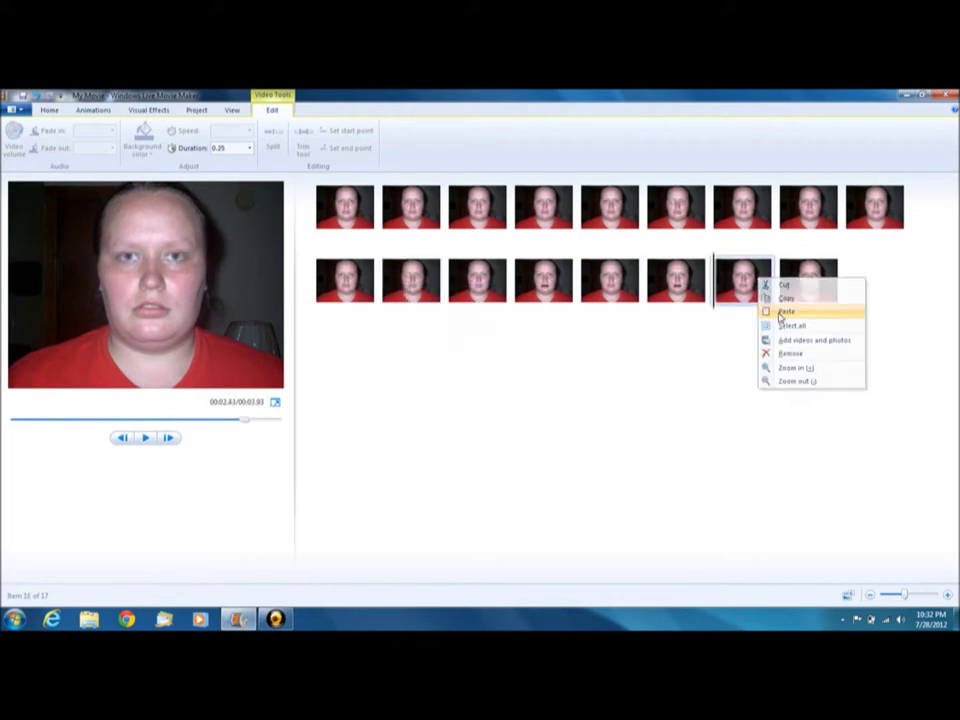
{"action": "left_click", "coordinate": [786, 312]}
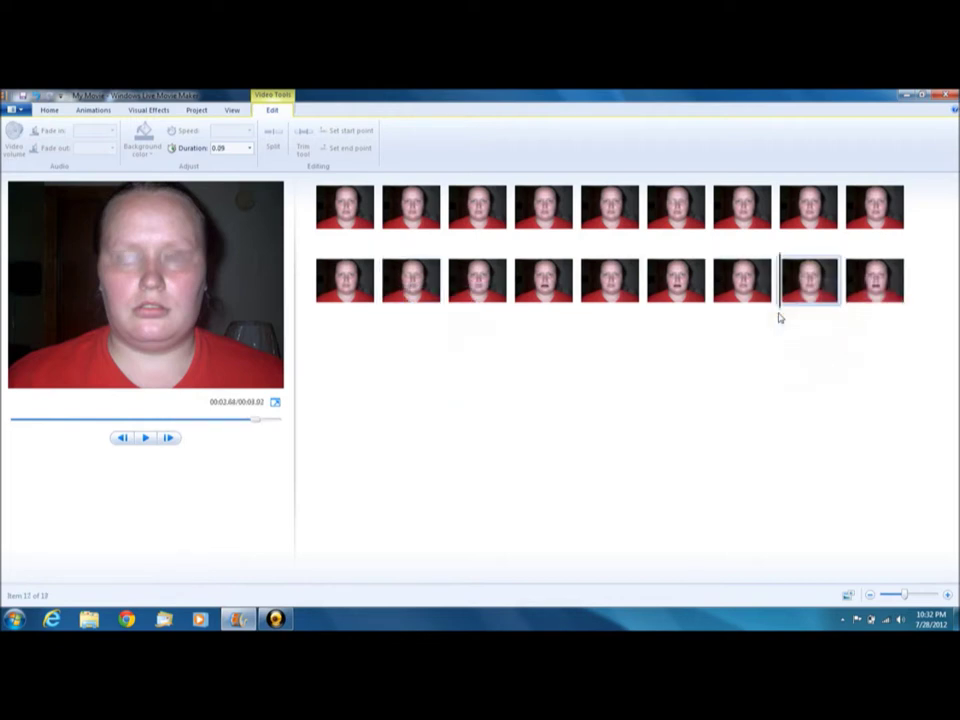
{"action": "left_click", "coordinate": [348, 283]}
{"action": "key", "text": "space"}
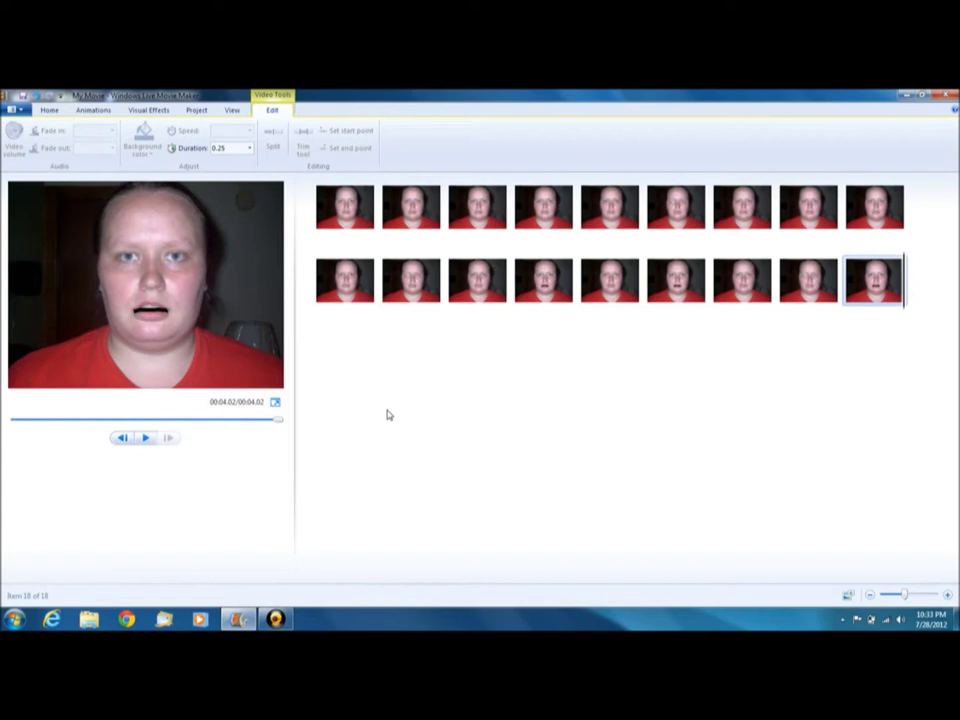
Play the full 18-photo movie preview from the first photo.
{"action": "left_click", "coordinate": [342, 200]}
{"action": "key", "text": "space"}
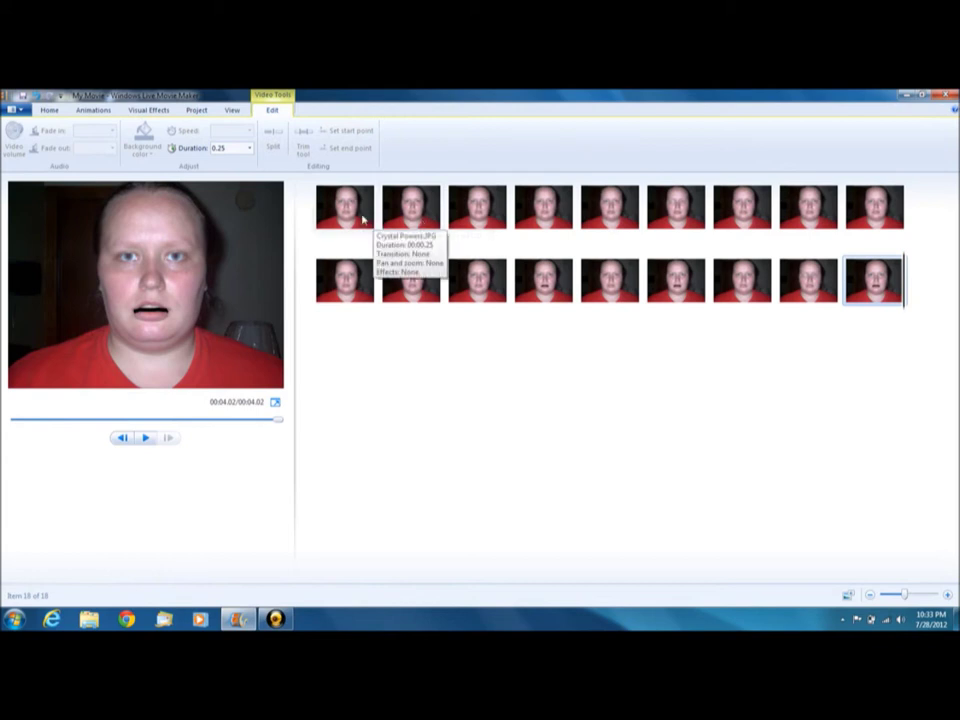
{"action": "left_click", "coordinate": [412, 300]}
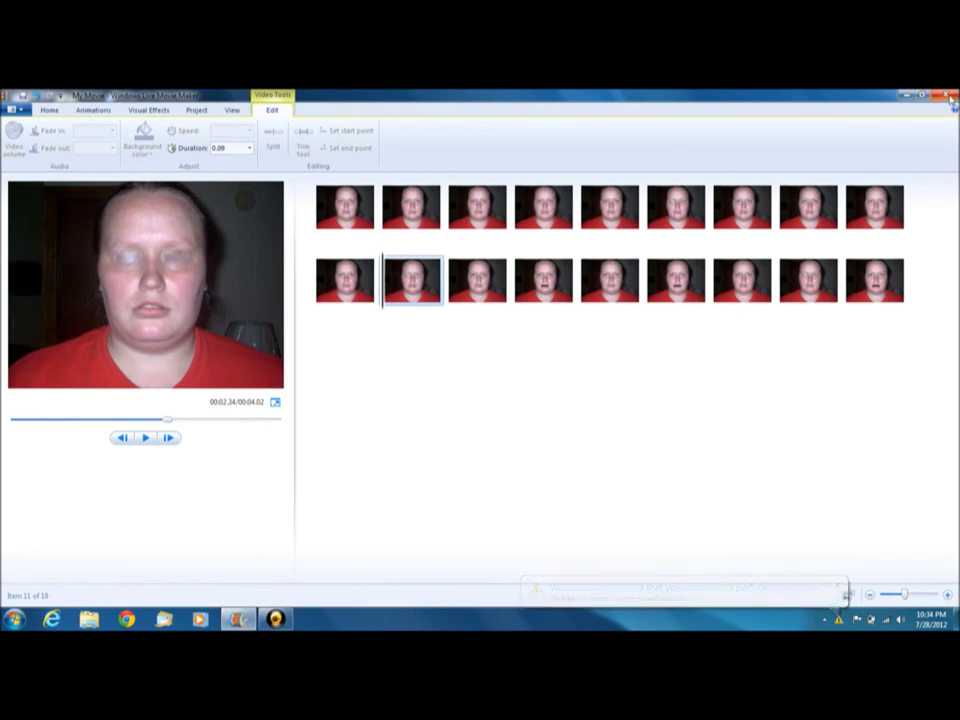
Close Movie Maker without saving My Movie and end the desktop recording.
{"action": "left_click", "coordinate": [952, 97]}
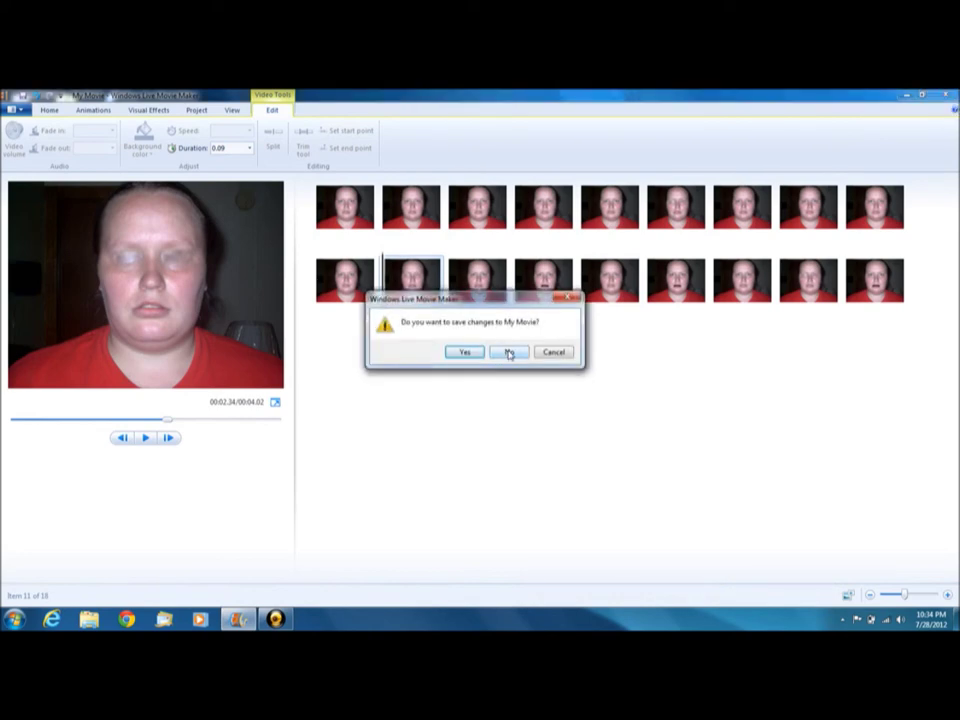
{"action": "left_click", "coordinate": [506, 352]}
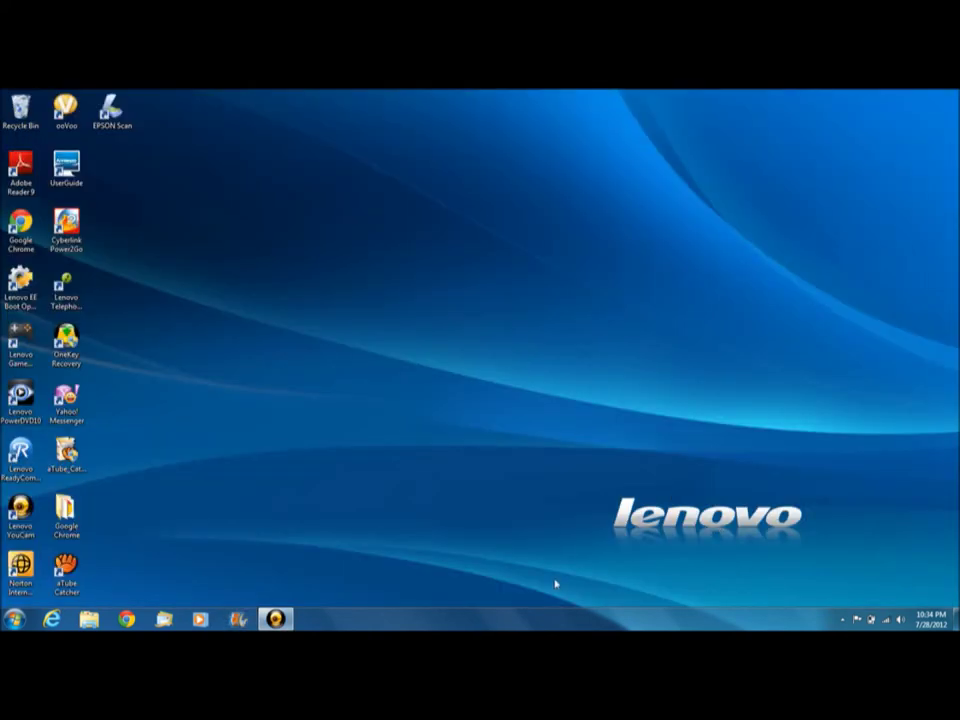
{"action": "mouse_move", "coordinate": [280, 620]}
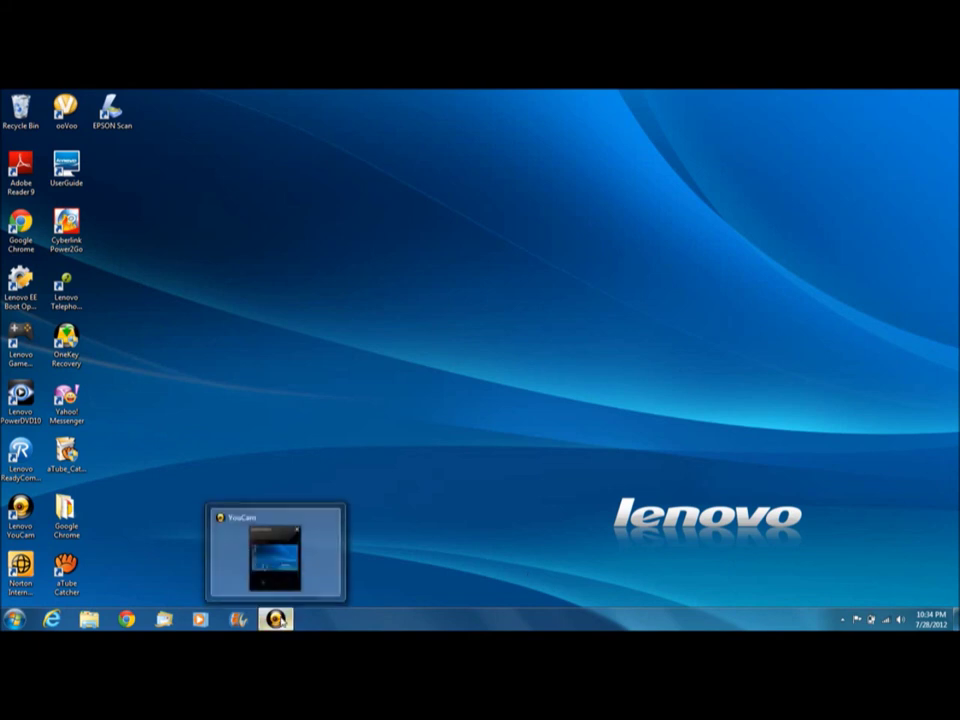
{"action": "left_click", "coordinate": [278, 620]}
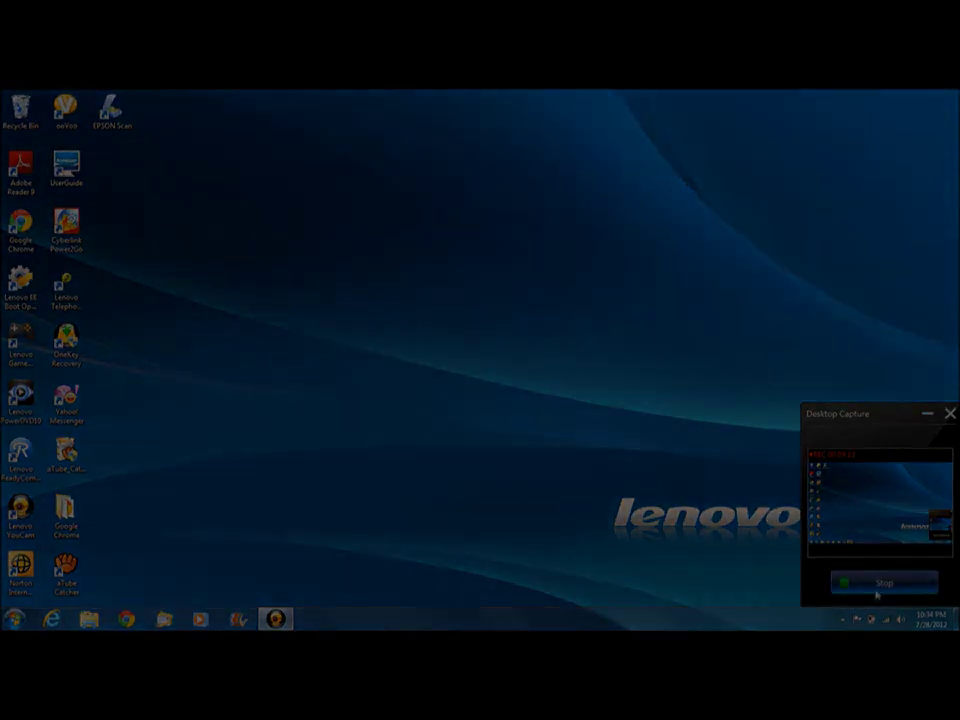